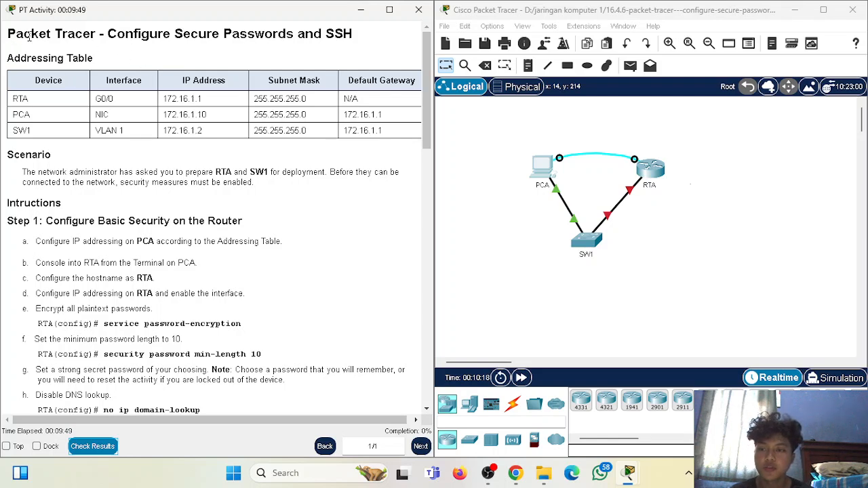
# - Review the activity title and the addressing table for RTA, PCA and SW1
pyautogui.moveTo(107, 35); pyautogui.dragTo(420, 80)
pyautogui.click(406, 61)
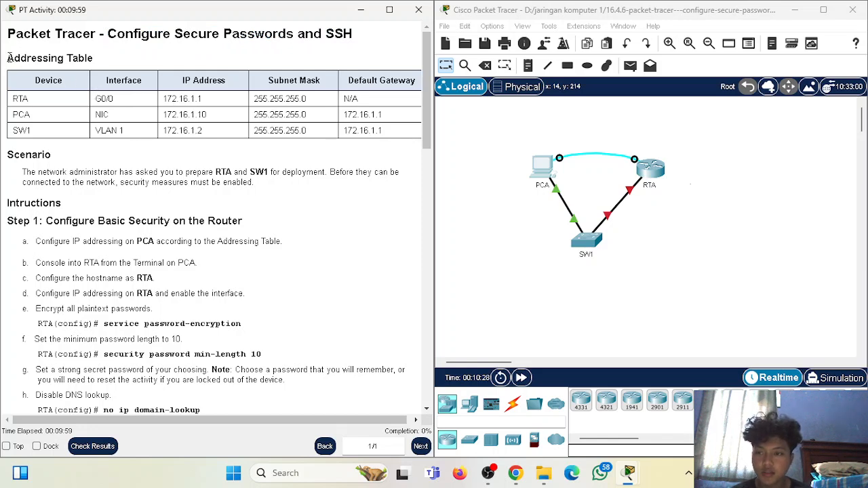
pyautogui.moveTo(14, 58); pyautogui.dragTo(96, 59)
pyautogui.moveTo(31, 80); pyautogui.dragTo(413, 80)
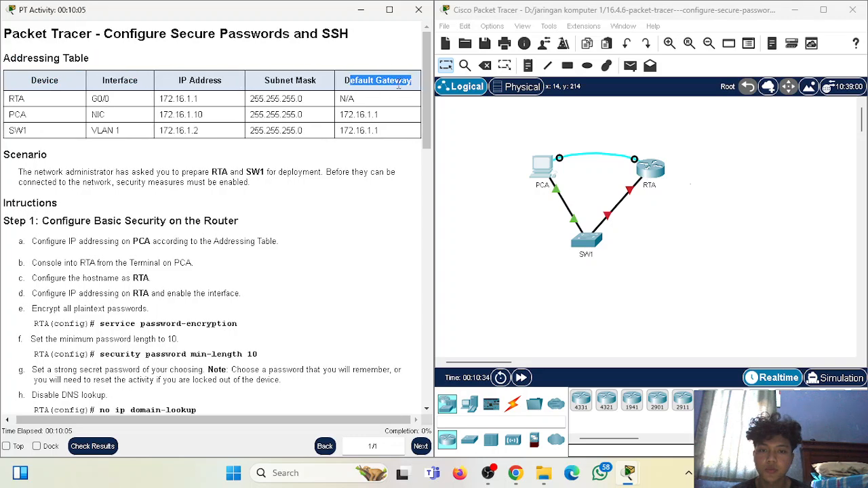
pyautogui.scroll(-1, 67, 108)
pyautogui.scroll(1, 38, 102)
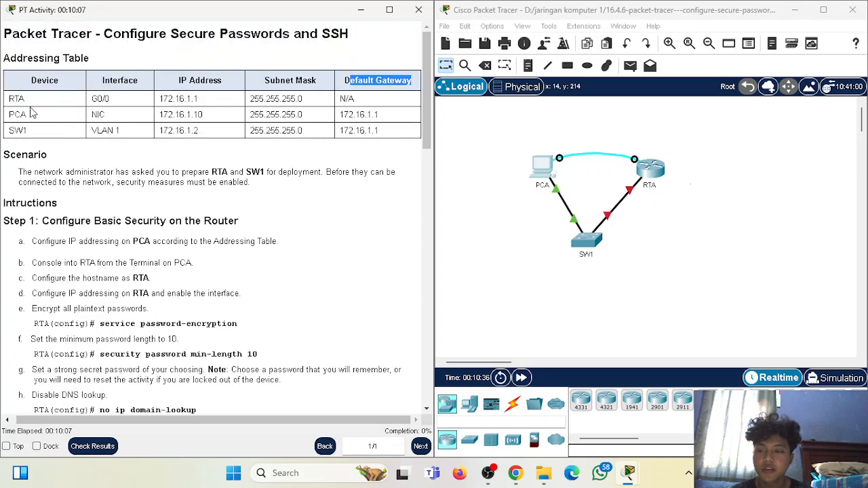
pyautogui.moveTo(11, 99); pyautogui.dragTo(57, 136)
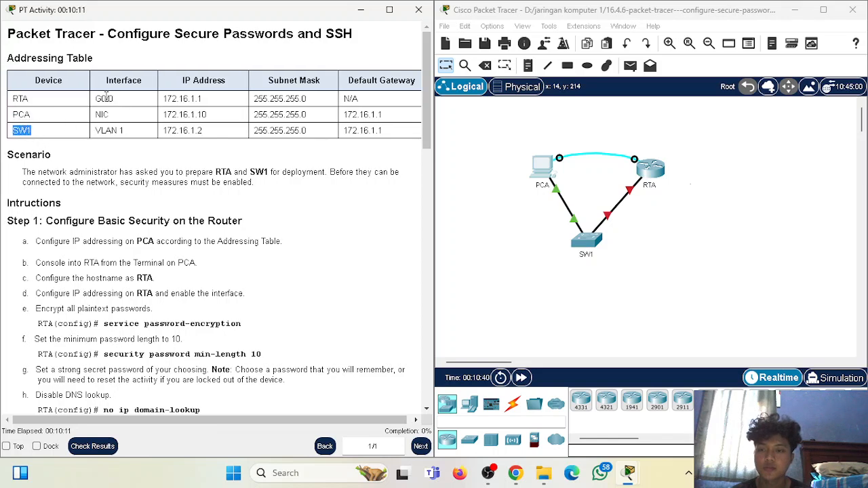
pyautogui.moveTo(163, 98); pyautogui.dragTo(202, 132)
pyautogui.moveTo(254, 98); pyautogui.dragTo(306, 115)
pyautogui.moveTo(263, 131); pyautogui.dragTo(306, 131)
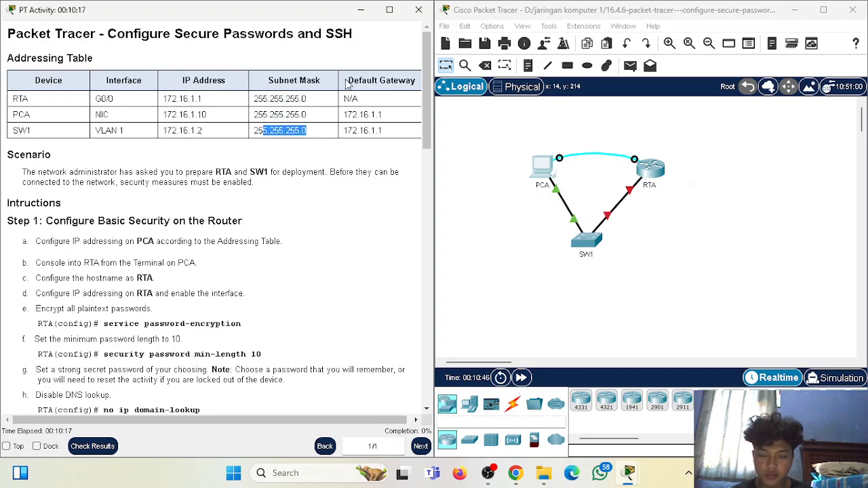
# - Read the instructions heading and the Step 1 task
pyautogui.scroll(-2, 217, 215)
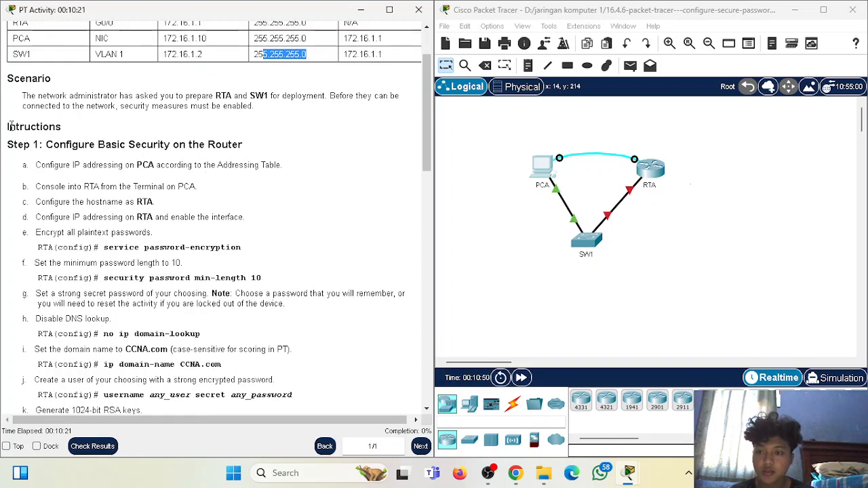
pyautogui.moveTo(9, 126); pyautogui.dragTo(56, 122)
pyautogui.moveTo(14, 140); pyautogui.dragTo(53, 141)
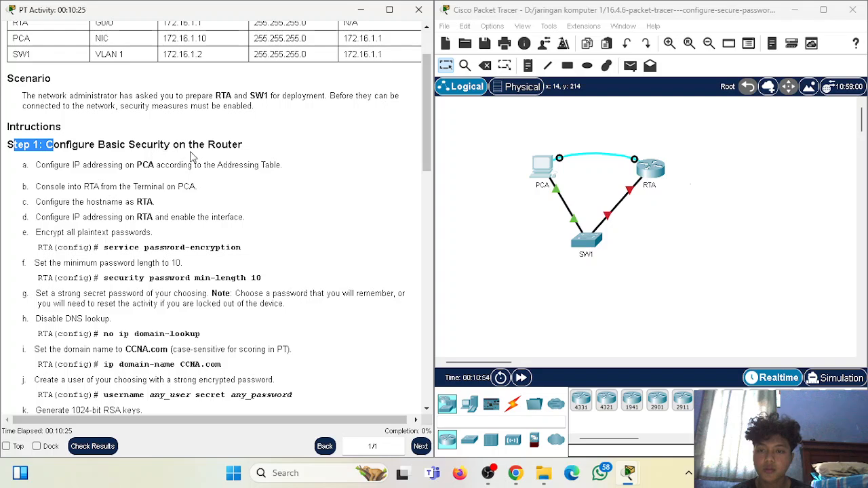
pyautogui.click(47, 160)
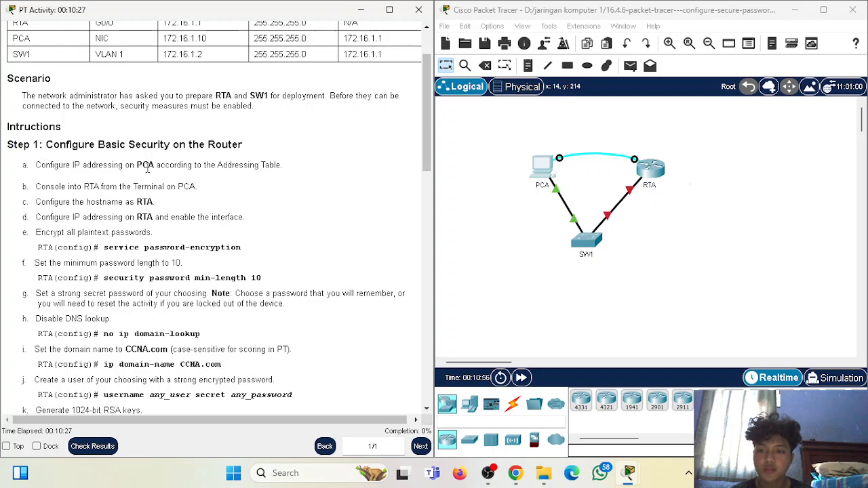
pyautogui.scroll(2, 244, 204)
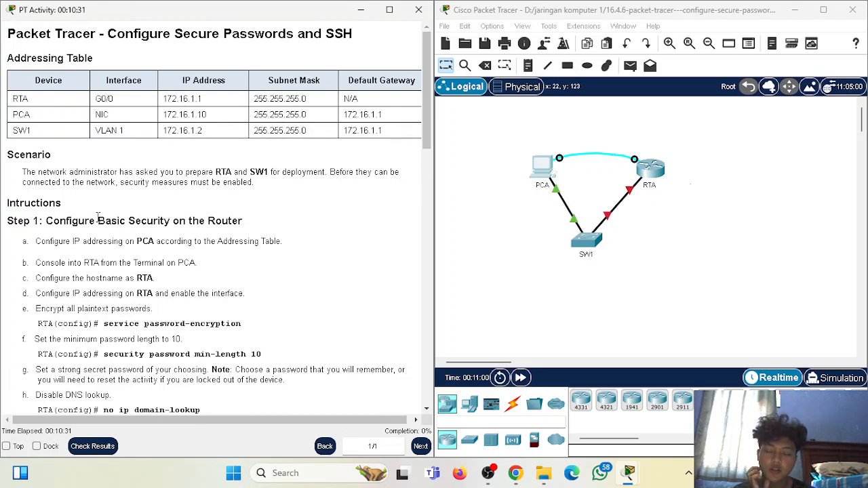
# - Open PCA's IP Configuration and place its window beside the instructions
pyautogui.click(546, 166)
pyautogui.click(305, 96)
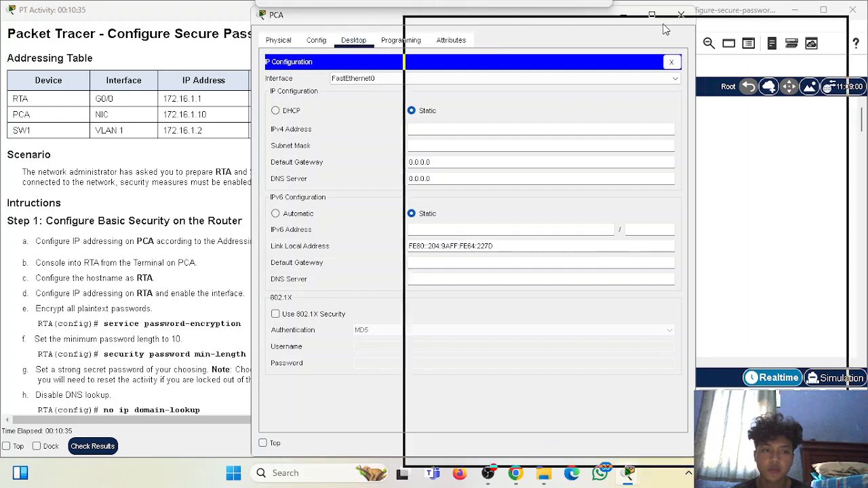
pyautogui.moveTo(513, 19); pyautogui.dragTo(682, 14)
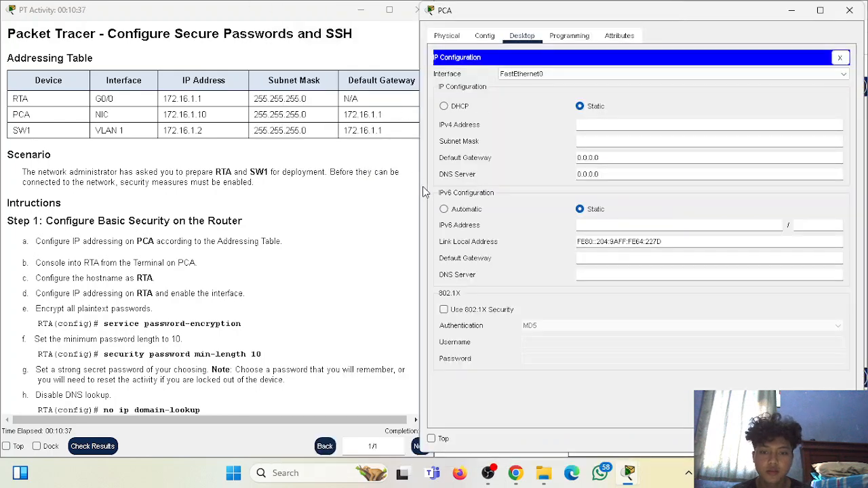
pyautogui.moveTo(415, 186); pyautogui.dragTo(435, 187)
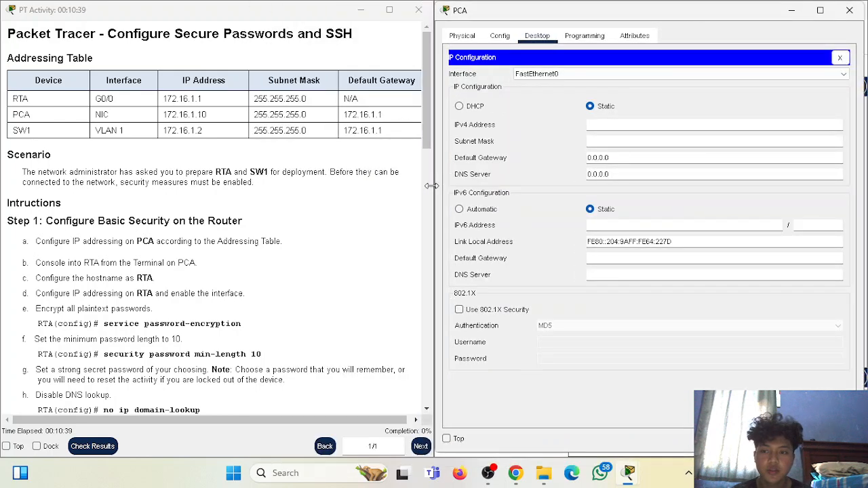
# - Enter IPv4 172.16.1.10, mask 255.255.255.0 and gateway 172.16.1.1 for PCA
pyautogui.click(598, 126)
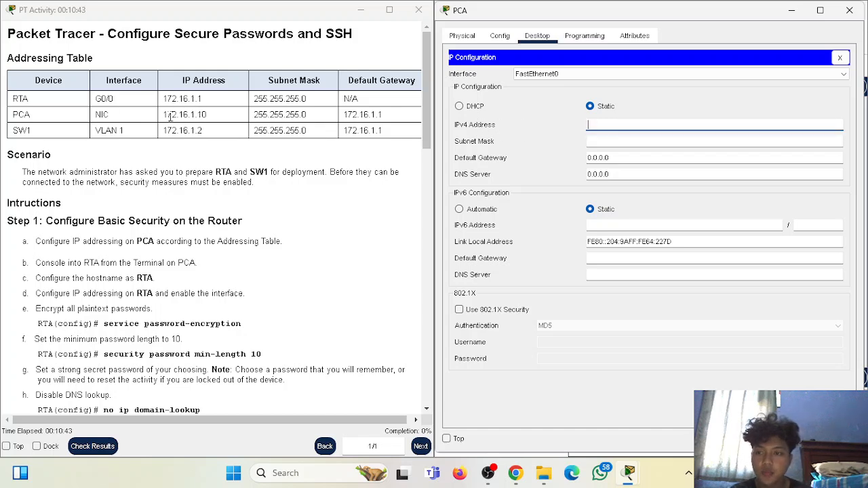
pyautogui.write('172.16.1.10')
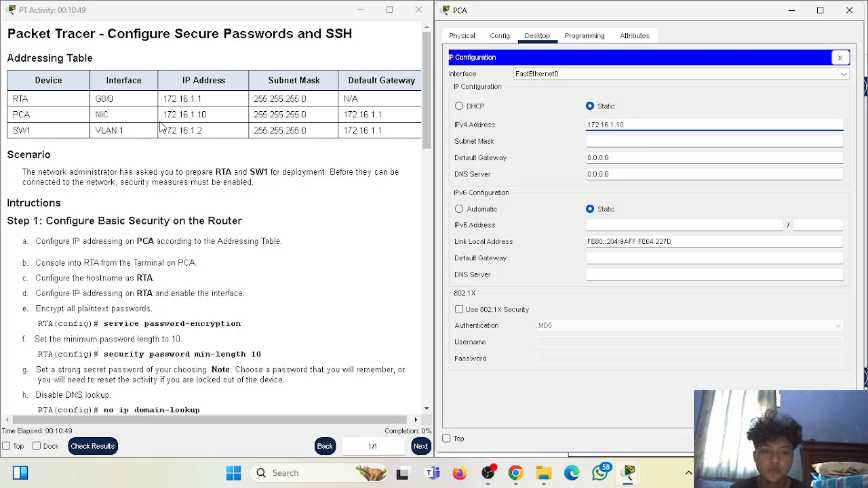
pyautogui.press('Tab')
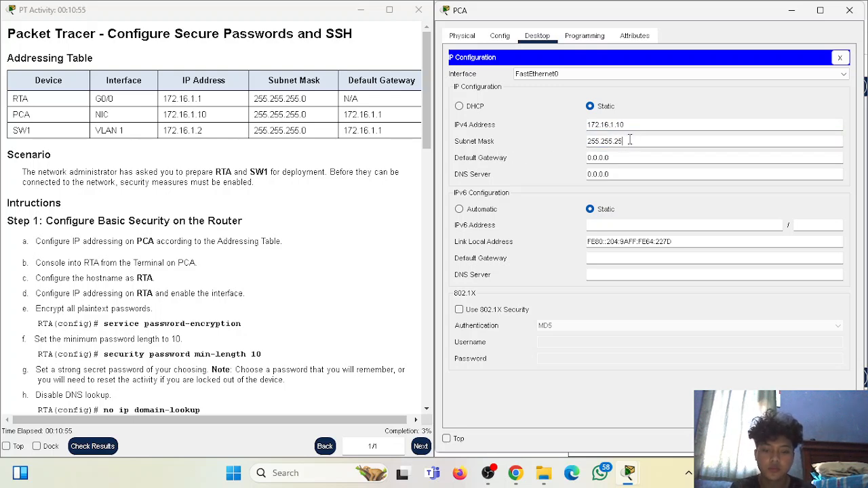
pyautogui.click(618, 159)
pyautogui.press('BackSpace')
pyautogui.press('BackSpace')
pyautogui.press('BackSpace')
pyautogui.press('BackSpace')
pyautogui.press('BackSpace')
pyautogui.press('BackSpace')
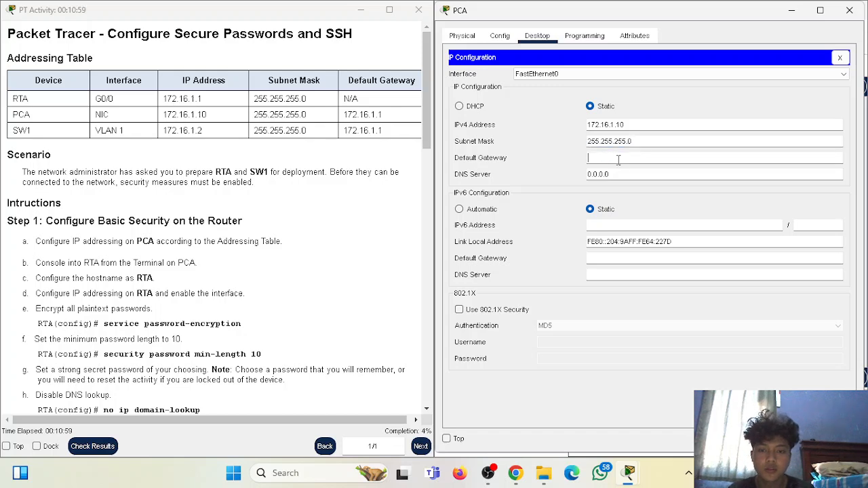
pyautogui.write('172.16.1')
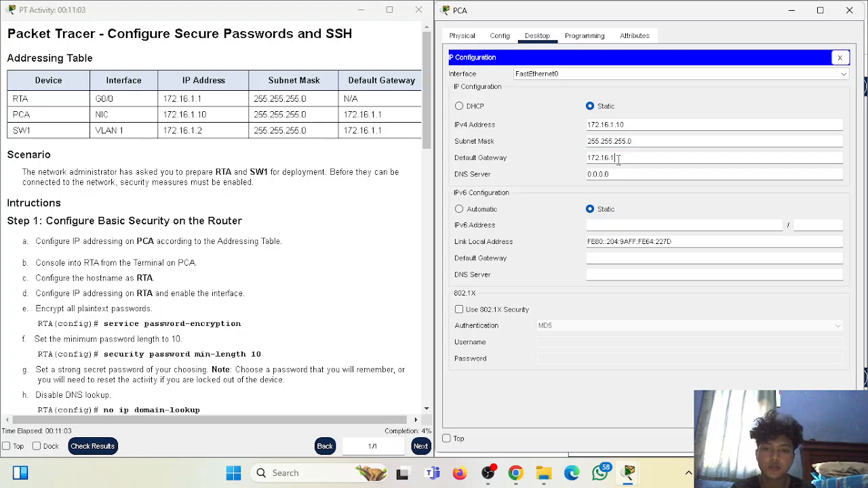
pyautogui.write('.1')
pyautogui.click(536, 128)
pyautogui.scroll(-2, 296, 222)
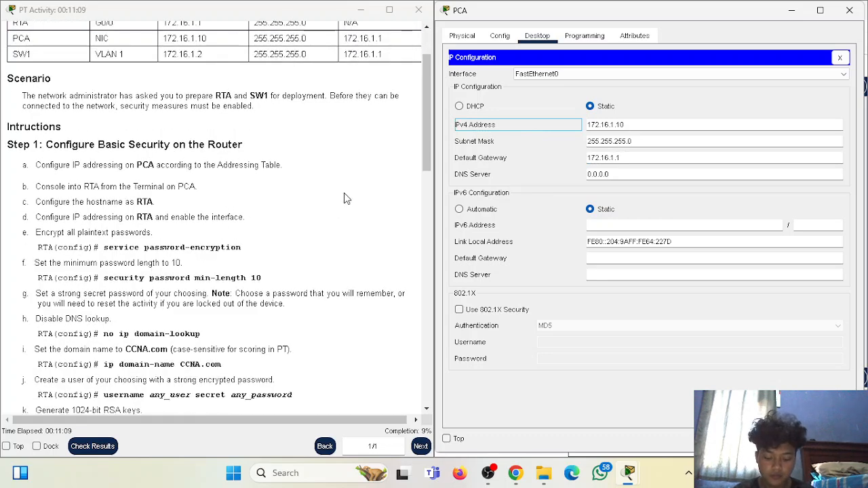
pyautogui.click(847, 54)
# - Reopen PCA and start its Terminal with the default console settings, beside the instructions
pyautogui.click(850, 10)
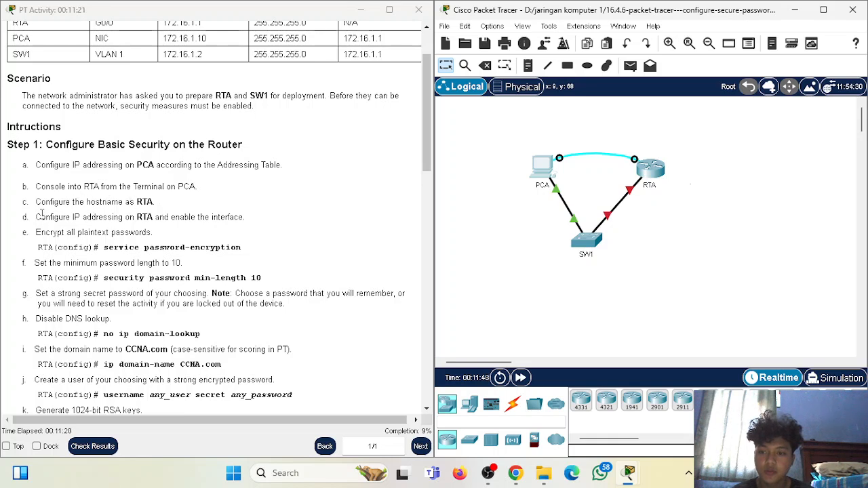
pyautogui.moveTo(40, 217); pyautogui.dragTo(82, 217)
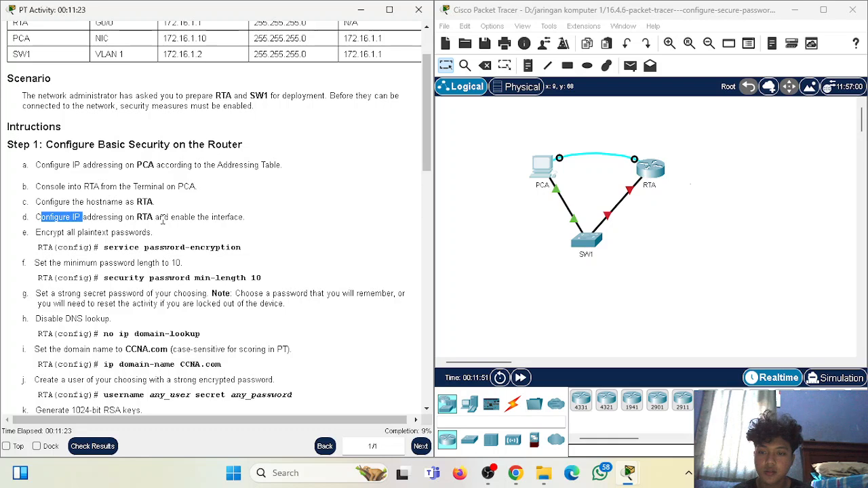
pyautogui.click(221, 213)
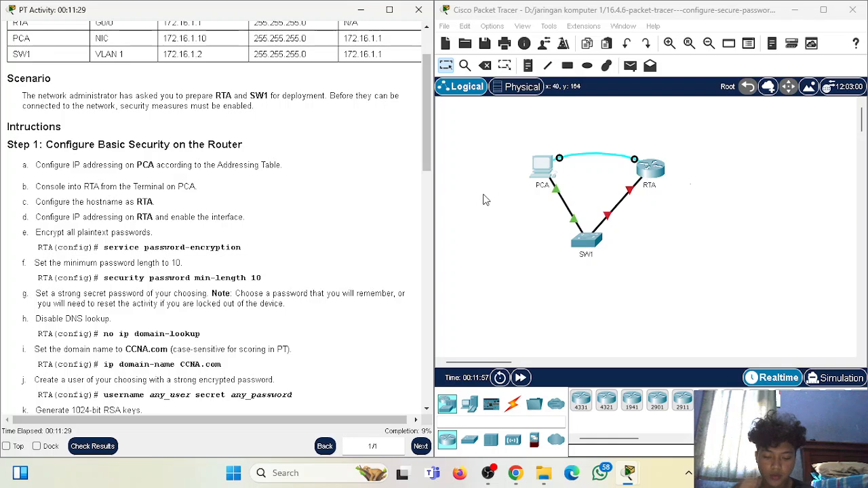
pyautogui.click(543, 164)
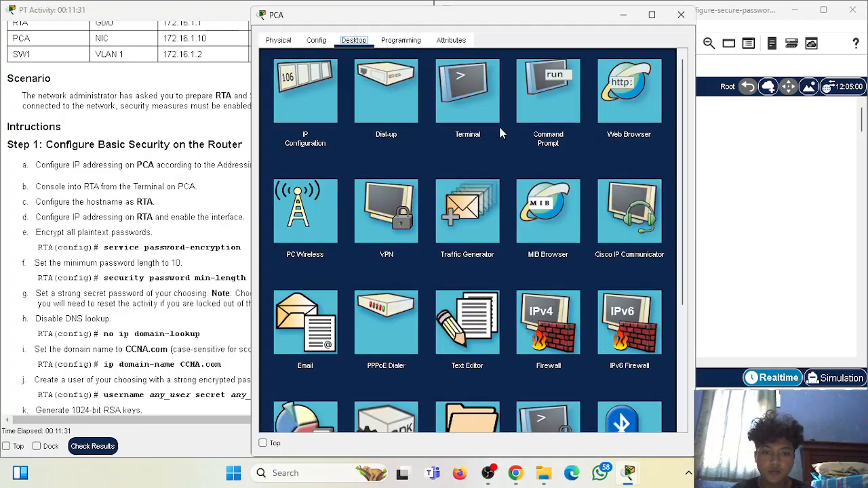
pyautogui.click(475, 112)
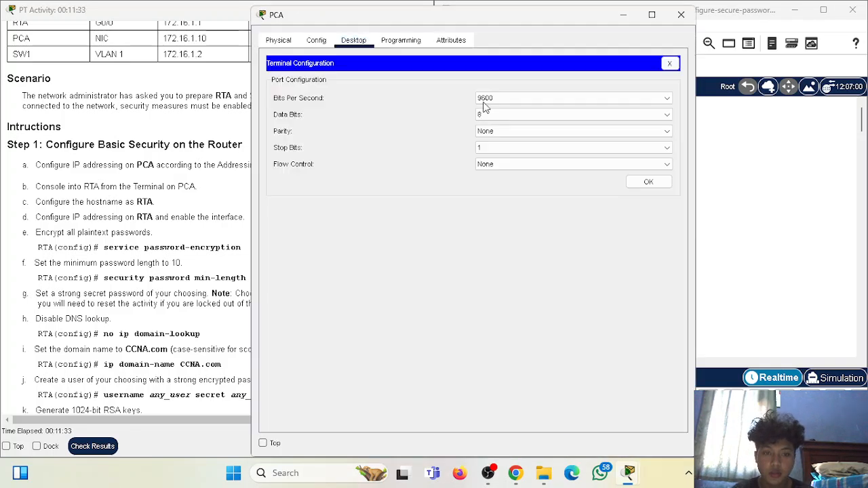
pyautogui.click(646, 181)
pyautogui.moveTo(570, 23); pyautogui.dragTo(743, 15)
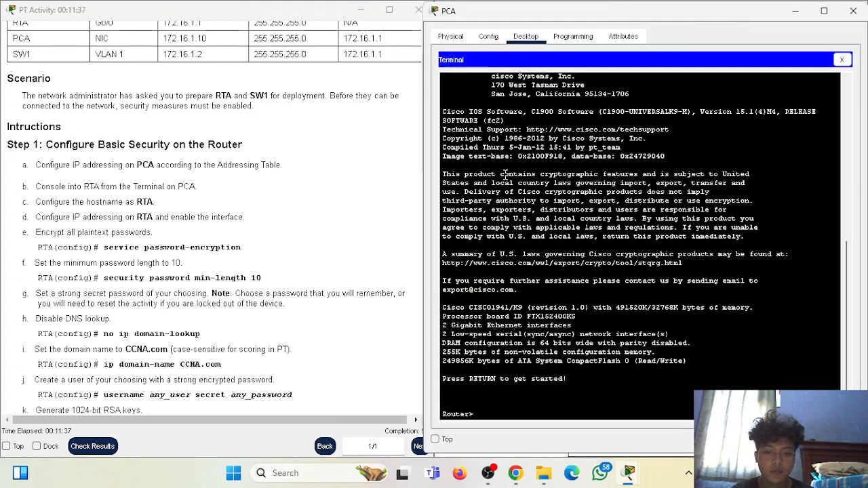
# - Enter enable and configure terminal, then set the router hostname to RTA
pyautogui.moveTo(424, 212); pyautogui.dragTo(447, 213)
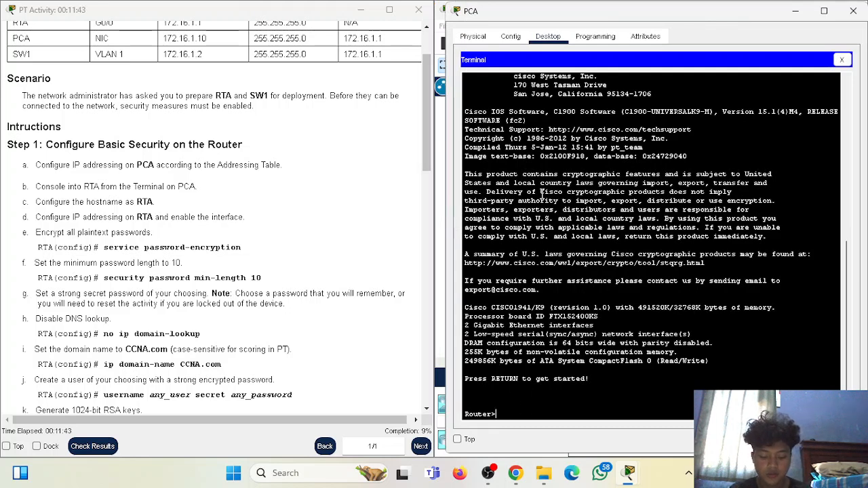
pyautogui.write('enable')
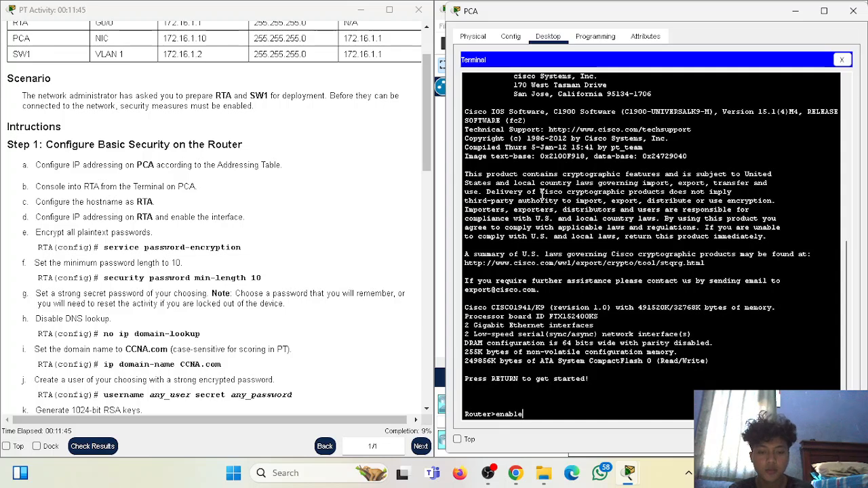
pyautogui.press('Return')
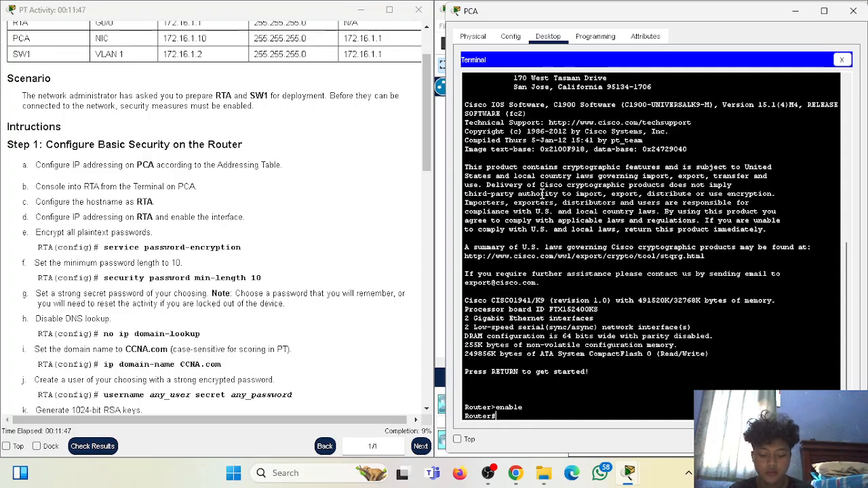
pyautogui.write('configure')
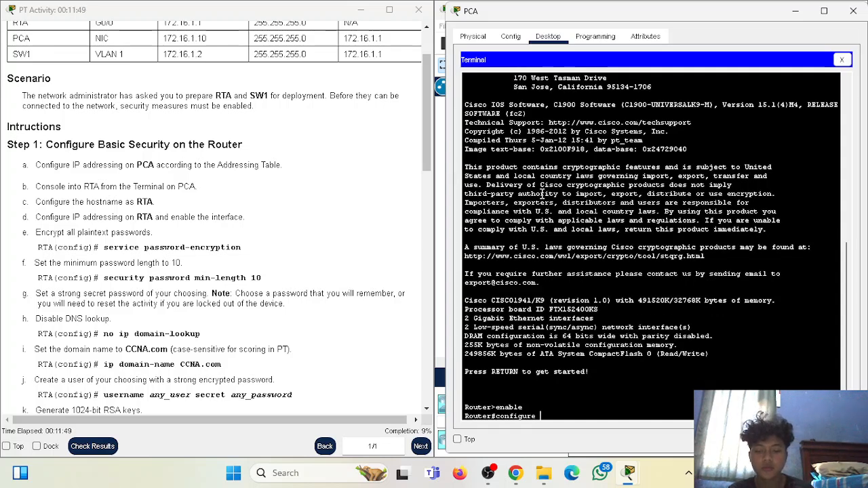
pyautogui.write(' terminal')
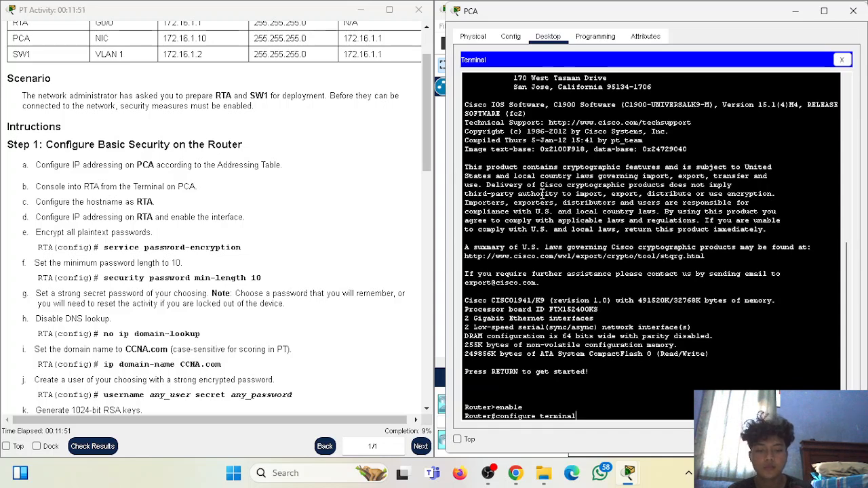
pyautogui.press('Return')
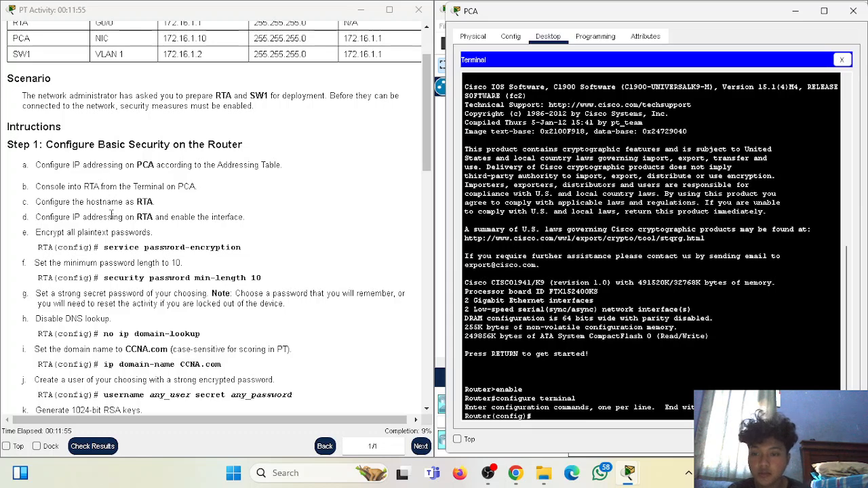
pyautogui.write('host')
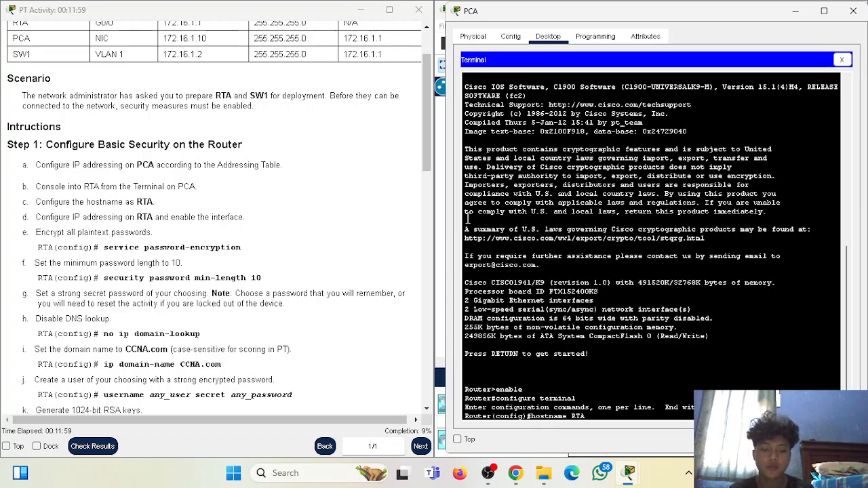
pyautogui.write('name RTA')
pyautogui.press('Return')
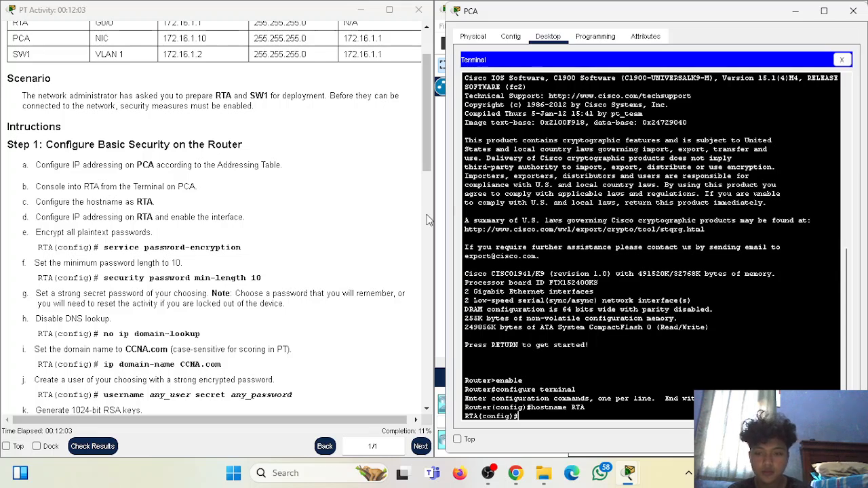
pyautogui.scroll(3, 325, 200)
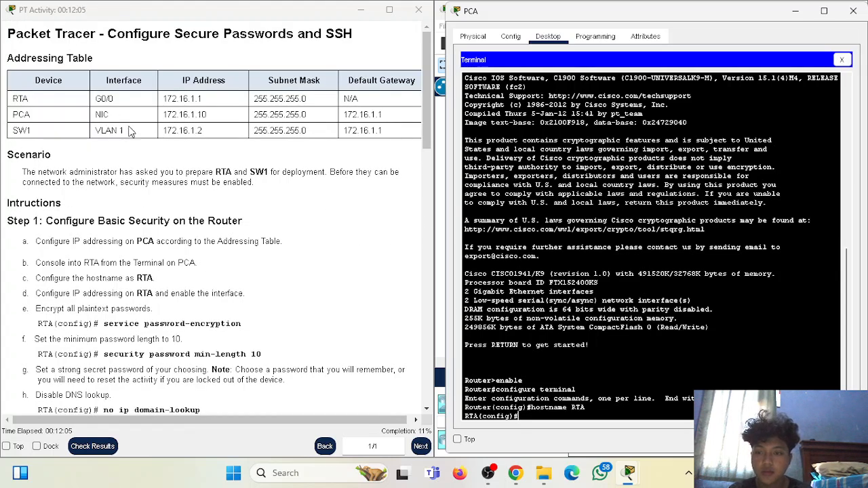
# - Enter interface G0/0 on RTA and give it the description to_PCA
pyautogui.moveTo(95, 99); pyautogui.dragTo(123, 103)
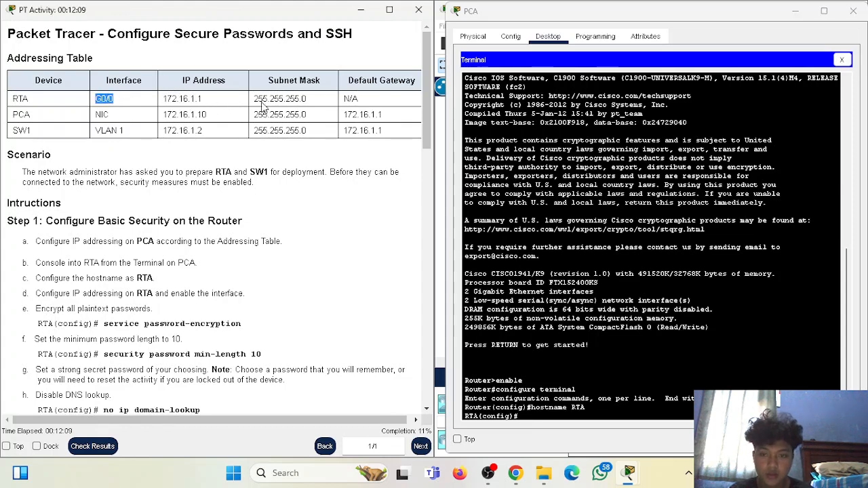
pyautogui.click(310, 112)
pyautogui.click(551, 415)
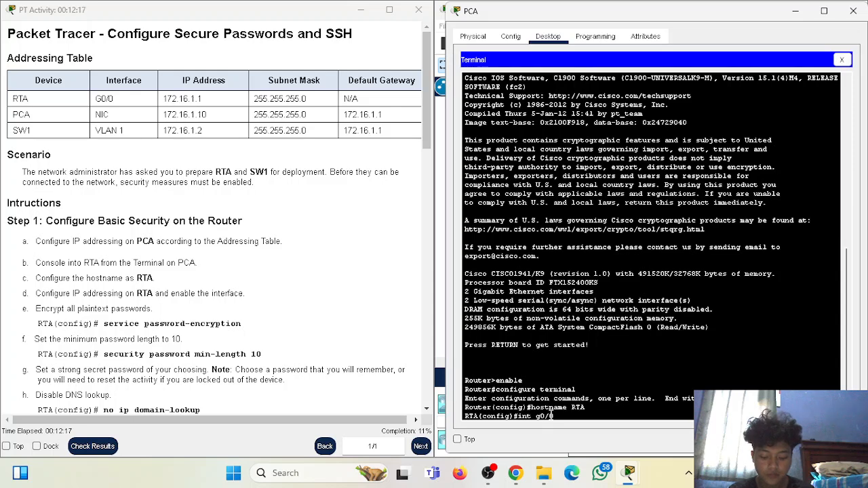
pyautogui.press('Return')
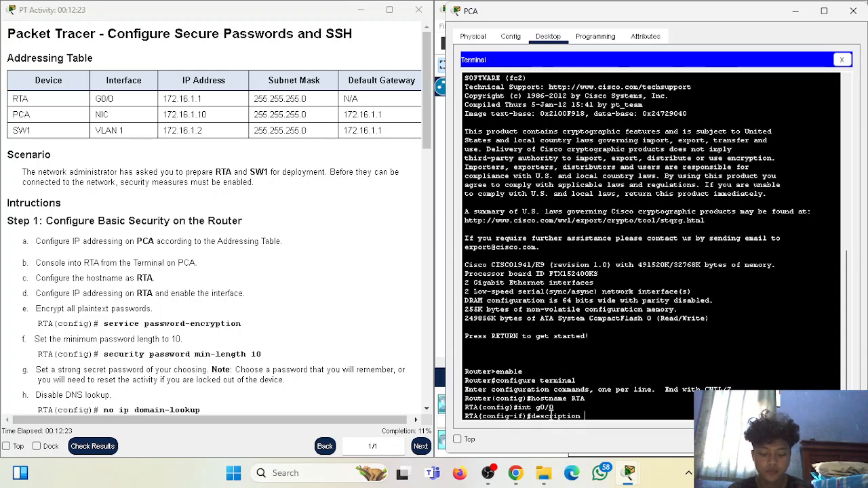
pyautogui.write('description ')
pyautogui.write('to-')
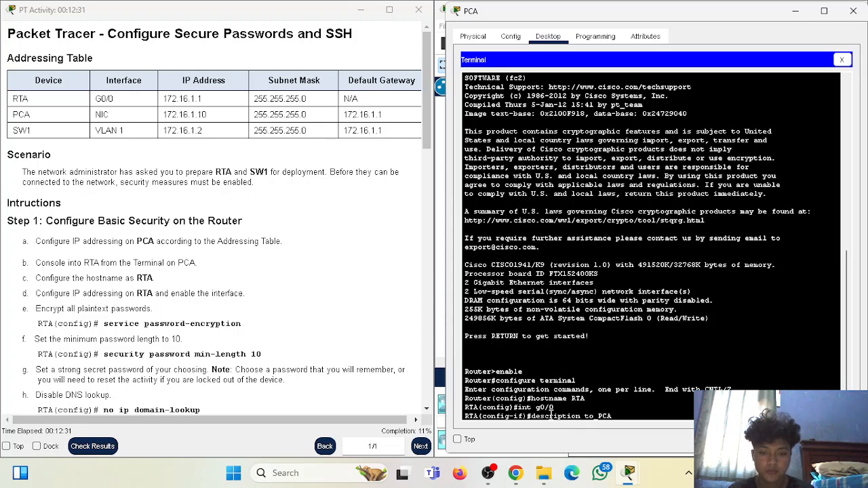
pyautogui.press('Return')
# - Assign 172.16.1.1 255.255.255.0 to G0/0, enable it with no shutdown, and exit
pyautogui.write('ip')
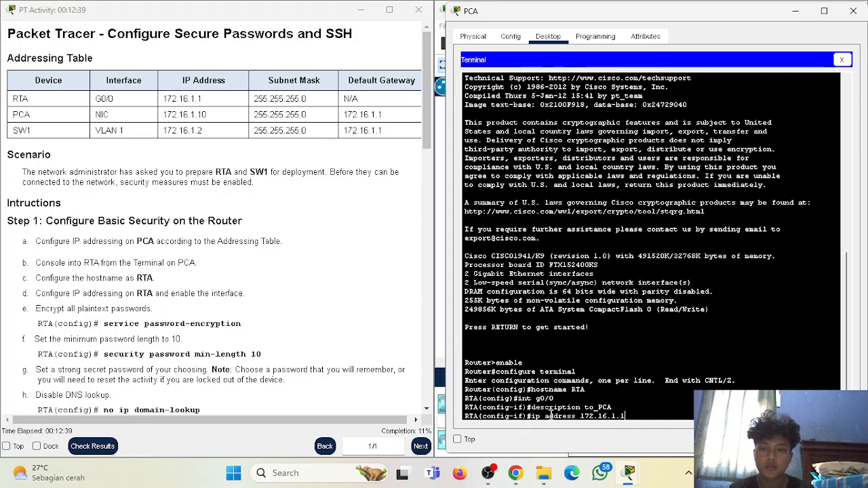
pyautogui.write('address 172.16.1.1 255.255')
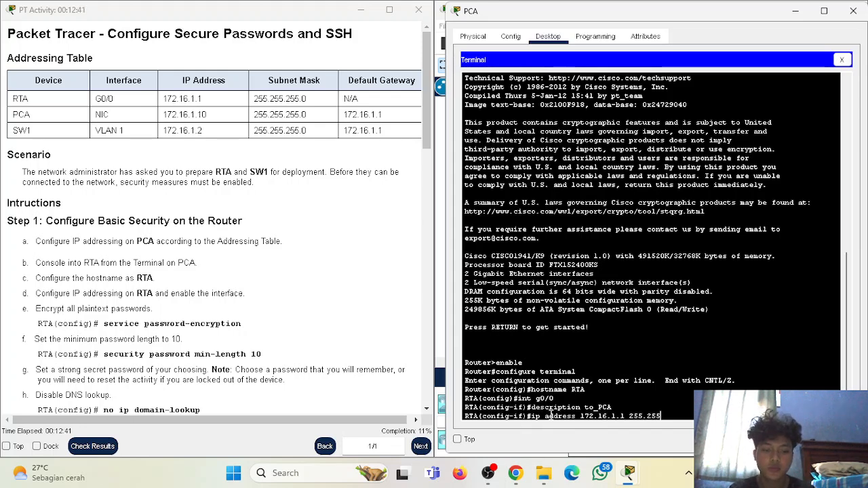
pyautogui.write('.255.0')
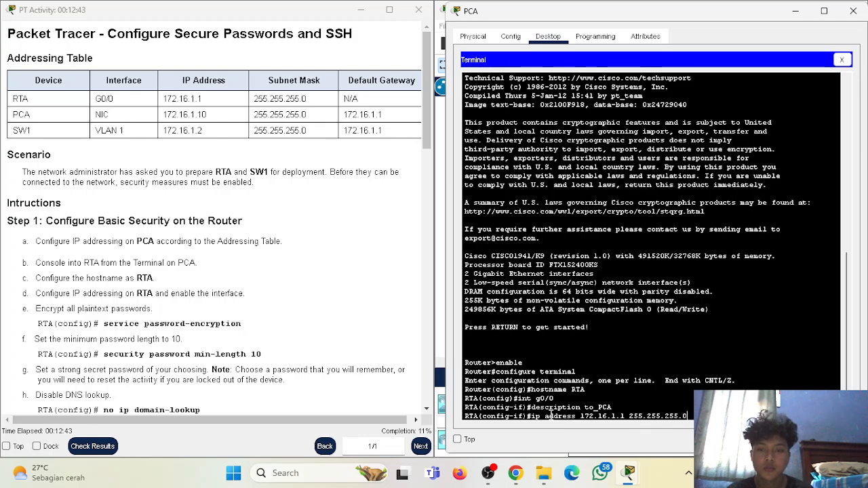
pyautogui.press('Return')
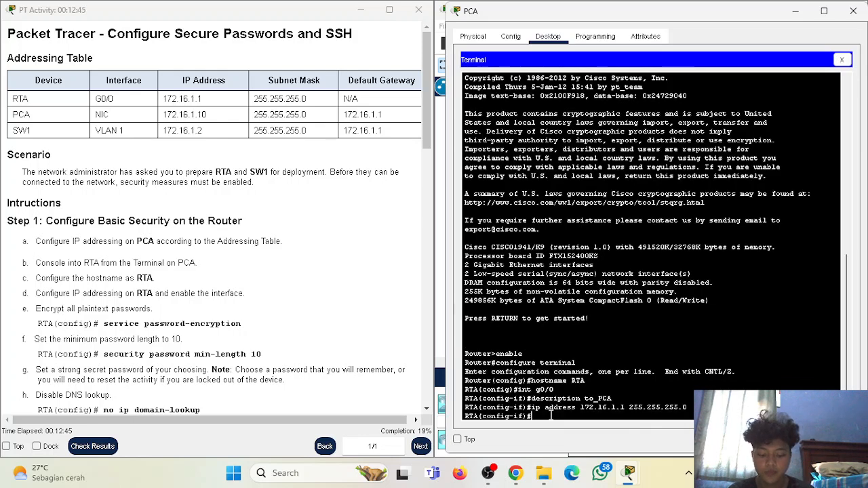
pyautogui.write('no shutdown')
pyautogui.press('Return')
pyautogui.write('exit')
pyautogui.press('Return')
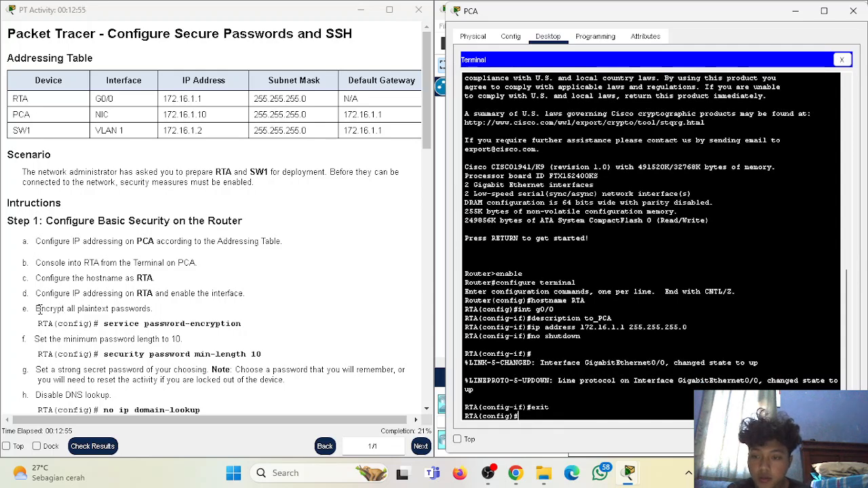
# - Turn on service password-encryption on RTA
pyautogui.scroll(-1, 108, 324)
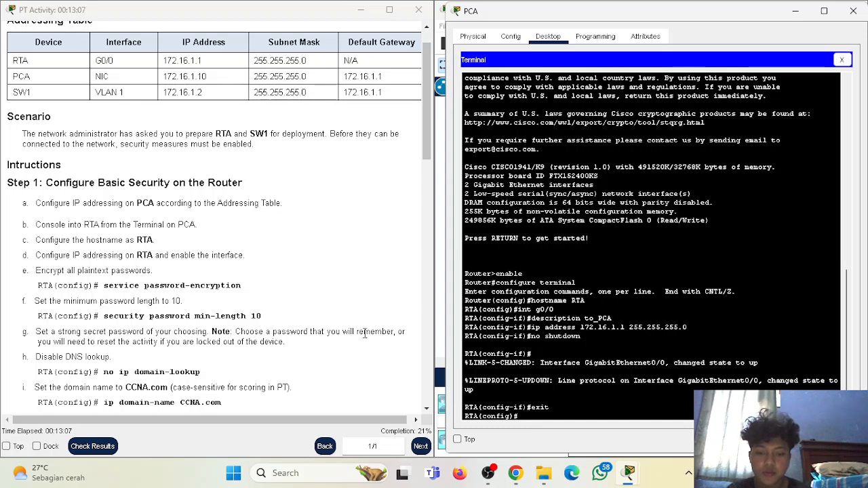
pyautogui.write('rvice password-encryption')
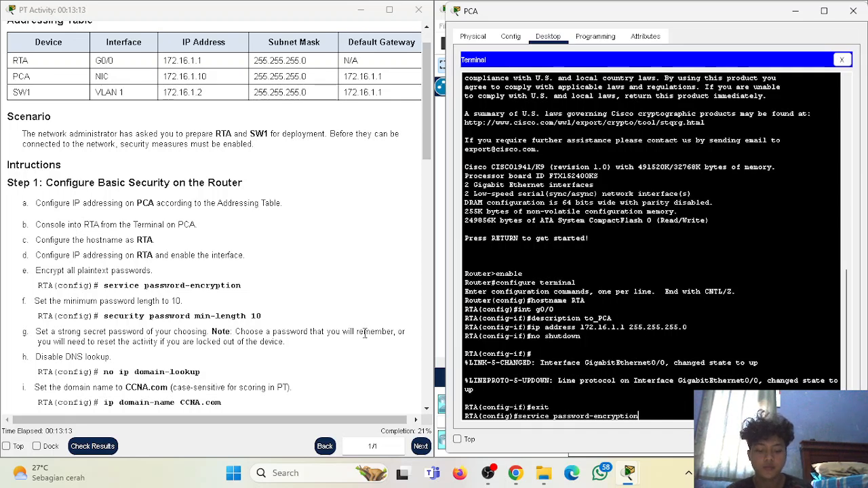
pyautogui.press('Return')
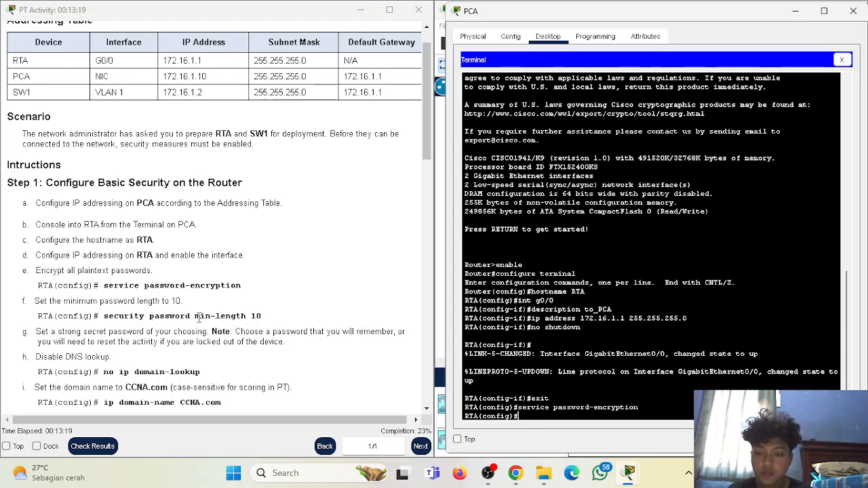
# - Copy 'security password min-length 10' from the instructions and run it on RTA
pyautogui.moveTo(264, 316)
pyautogui.mouseDown()
pyautogui.moveTo(103, 316)
pyautogui.moveTo(262, 316)
pyautogui.mouseUp()
pyautogui.click(103, 316)
pyautogui.rightClick(238, 318)
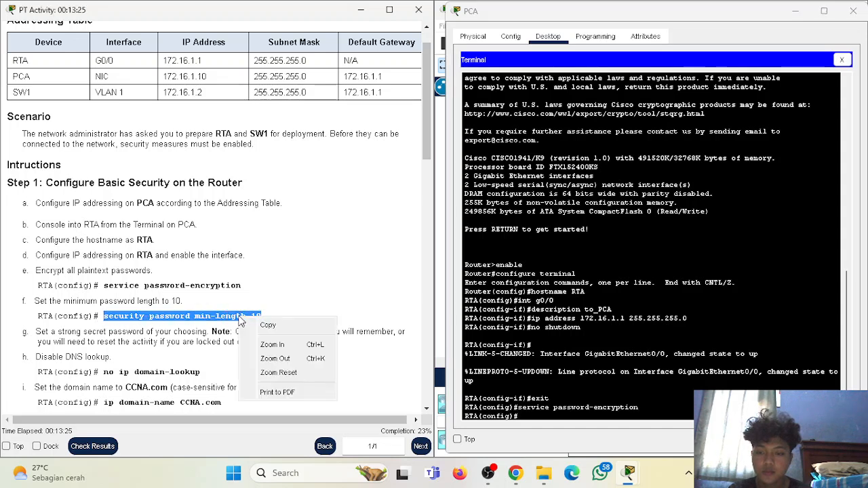
pyautogui.click(277, 327)
pyautogui.rightClick(548, 419)
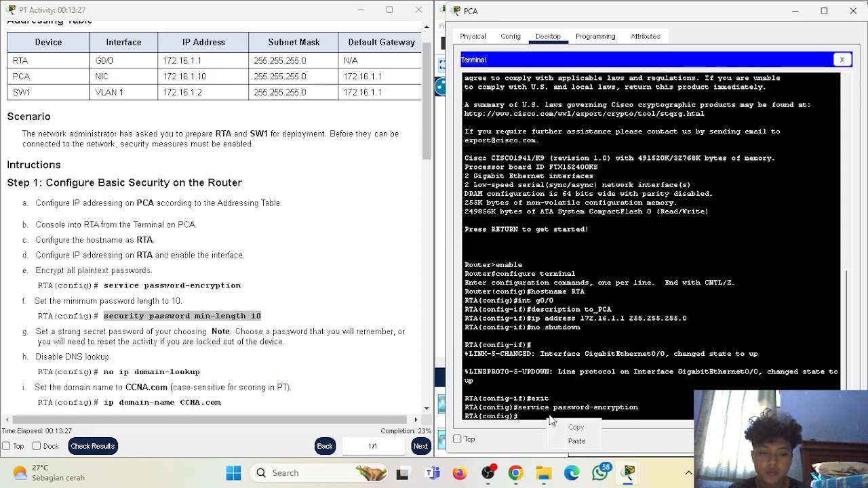
pyautogui.click(578, 442)
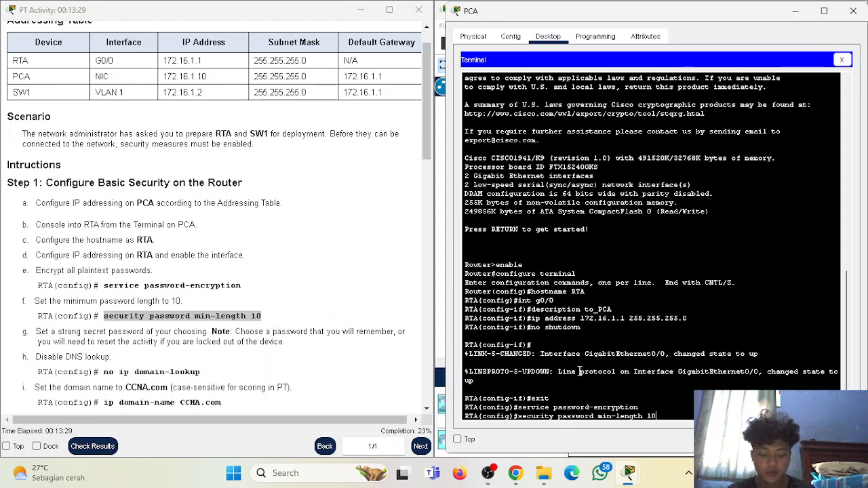
pyautogui.press('Return')
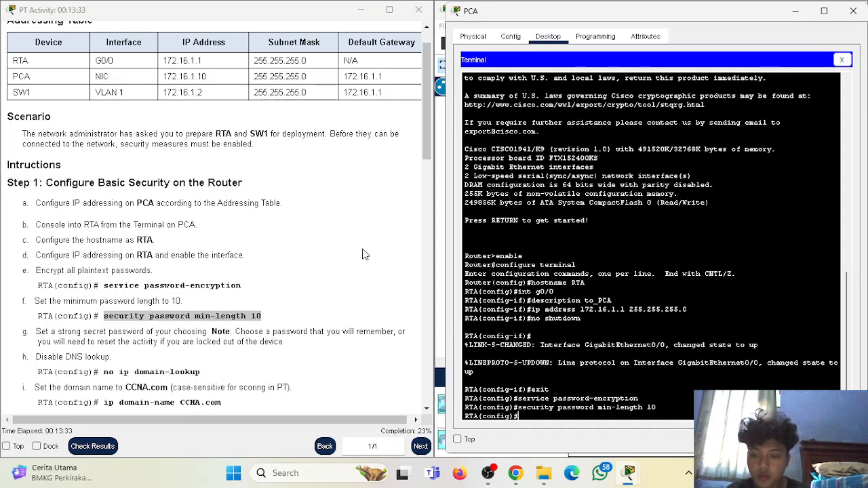
pyautogui.scroll(-2, 209, 250)
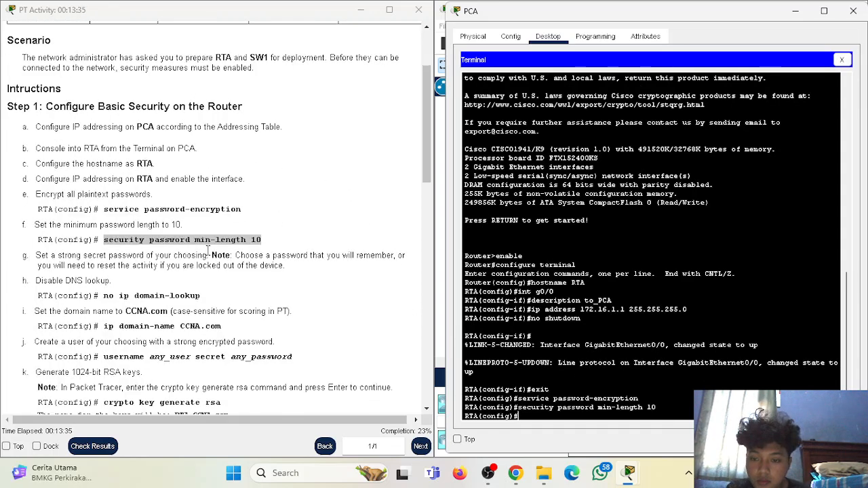
pyautogui.scroll(-1, 209, 250)
pyautogui.click(210, 252)
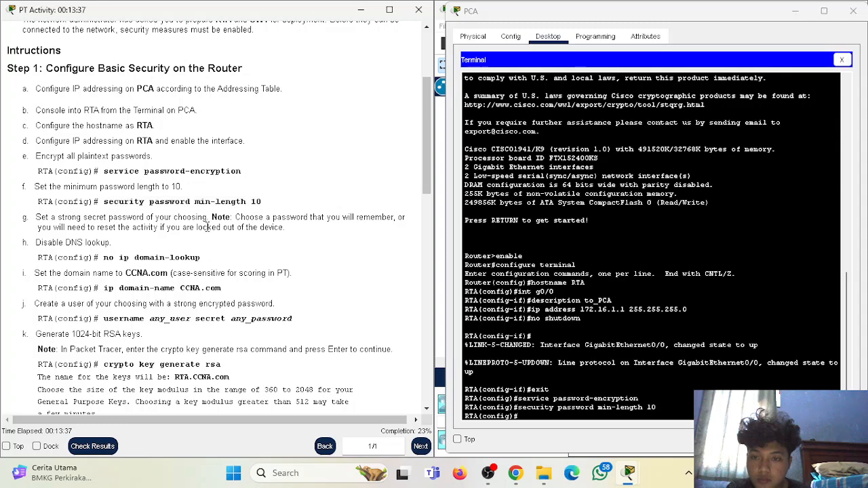
pyautogui.scroll(-4, 192, 232)
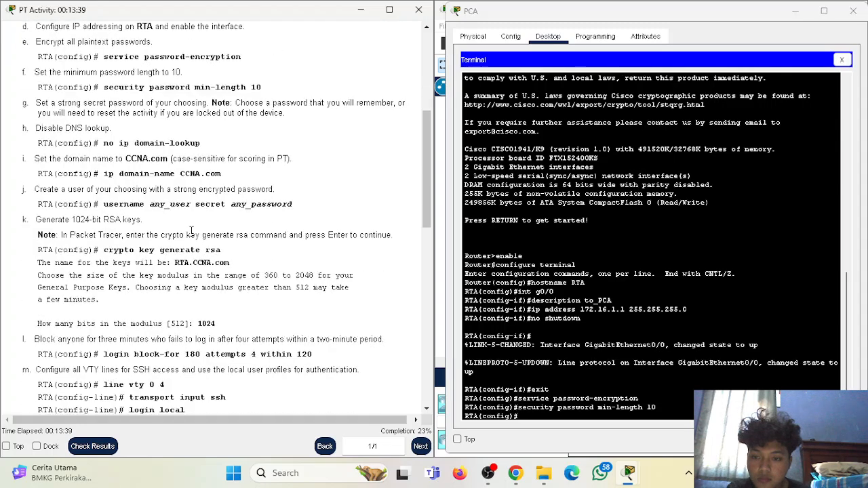
pyautogui.scroll(5, 192, 233)
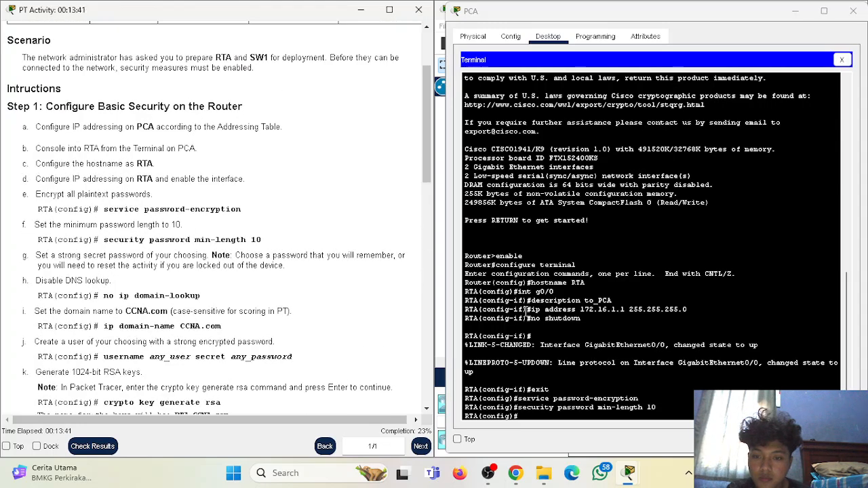
# - Set an enable secret password on RTA
pyautogui.click(580, 415)
pyautogui.write('enable')
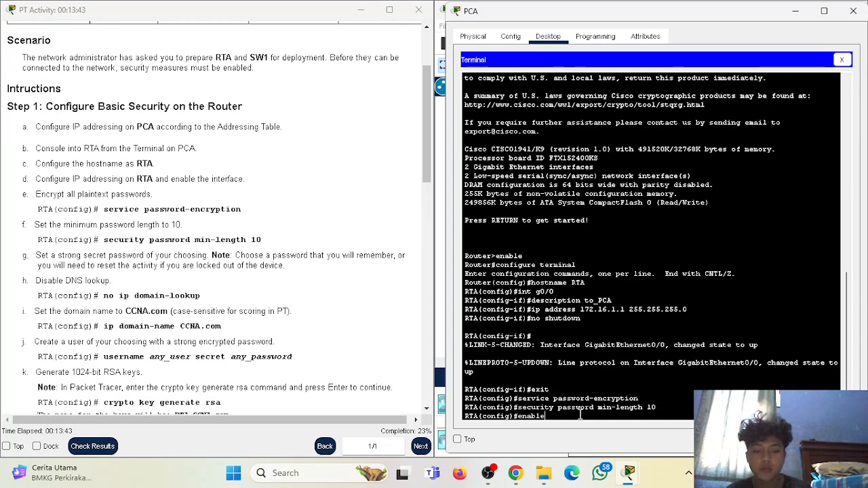
pyautogui.write(' secret')
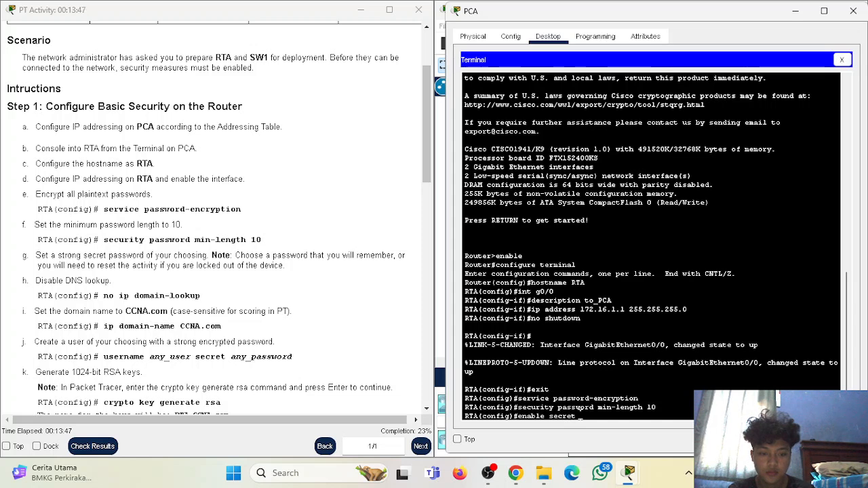
pyautogui.write('MySecret123!')
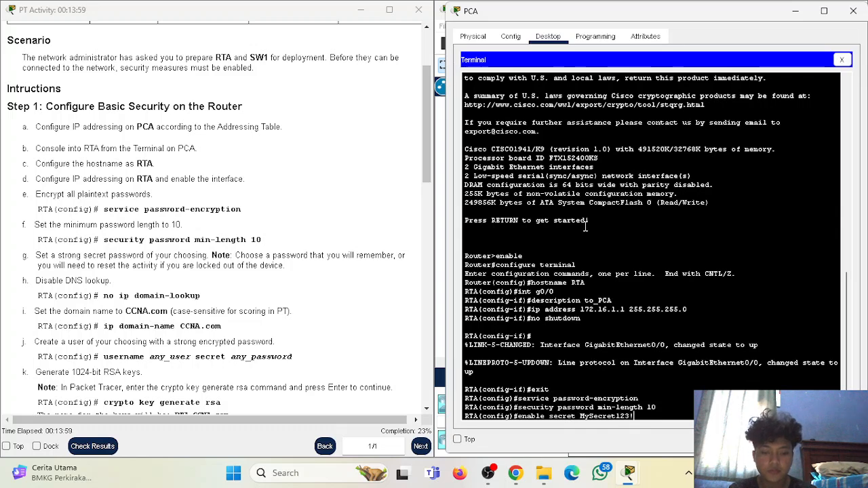
pyautogui.press('Return')
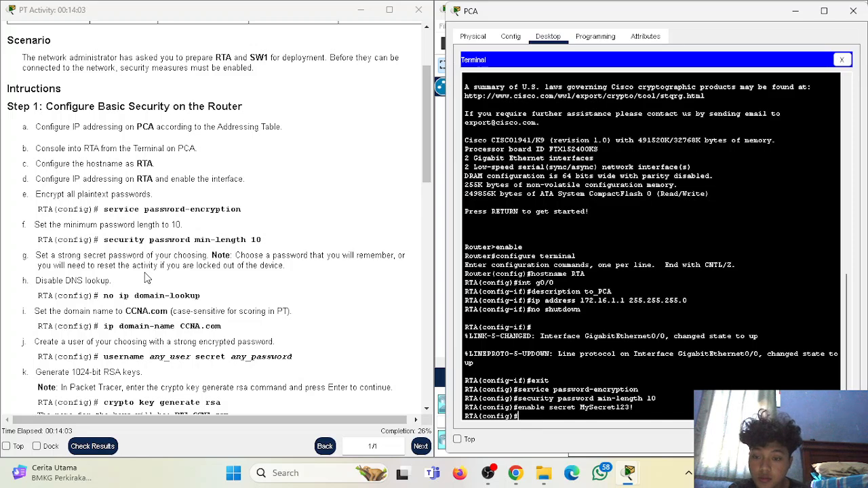
# - Run no ip domain-lookup to disable DNS lookup
pyautogui.scroll(-1, 146, 278)
pyautogui.scroll(1, 129, 270)
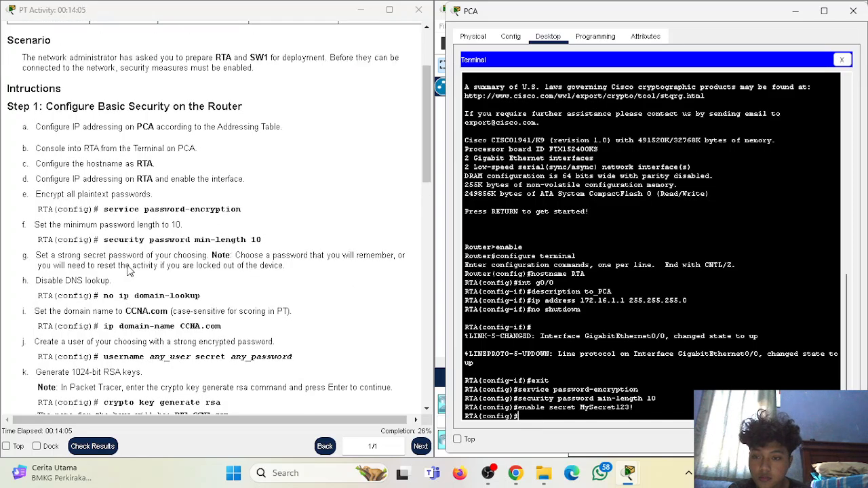
pyautogui.scroll(3, 326, 275)
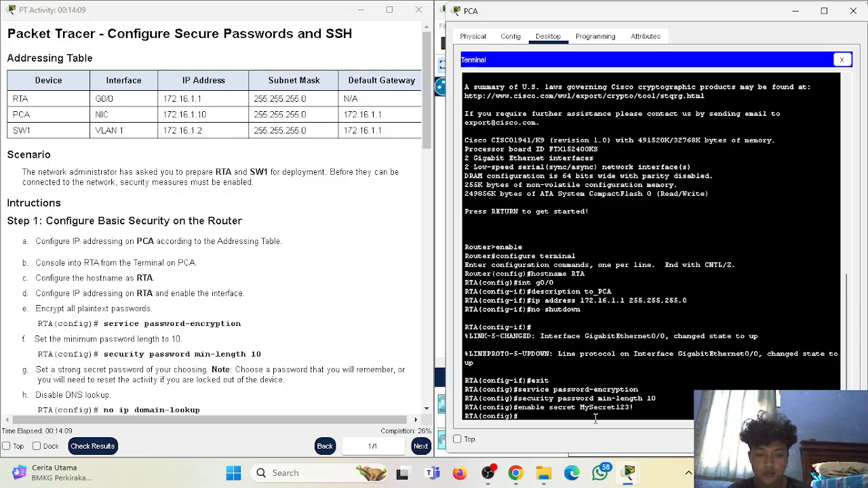
pyautogui.write('no i')
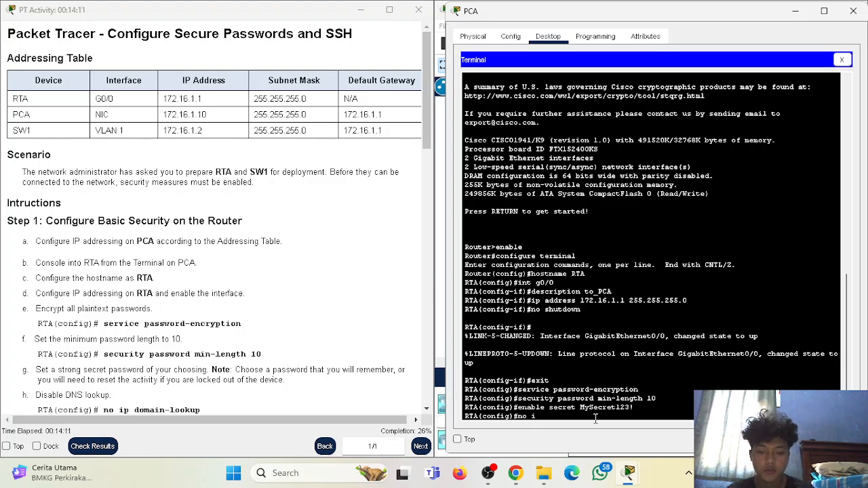
pyautogui.write('p domain')
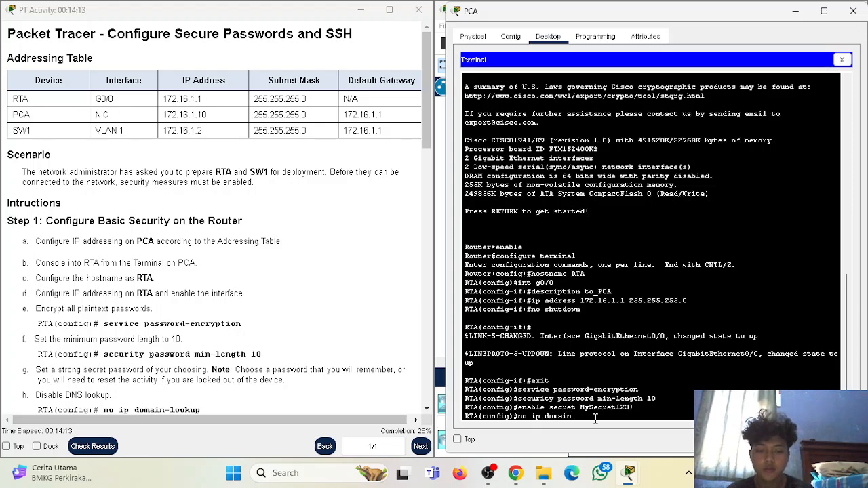
pyautogui.write('-lookup')
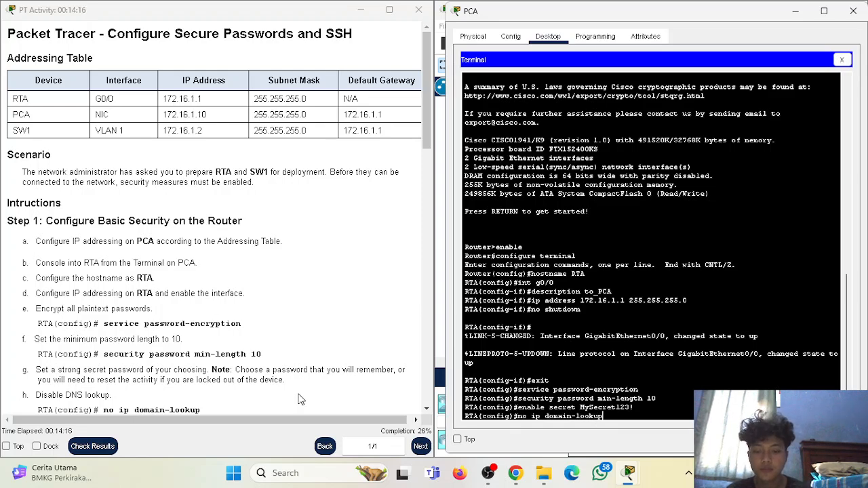
pyautogui.scroll(-3, 102, 299)
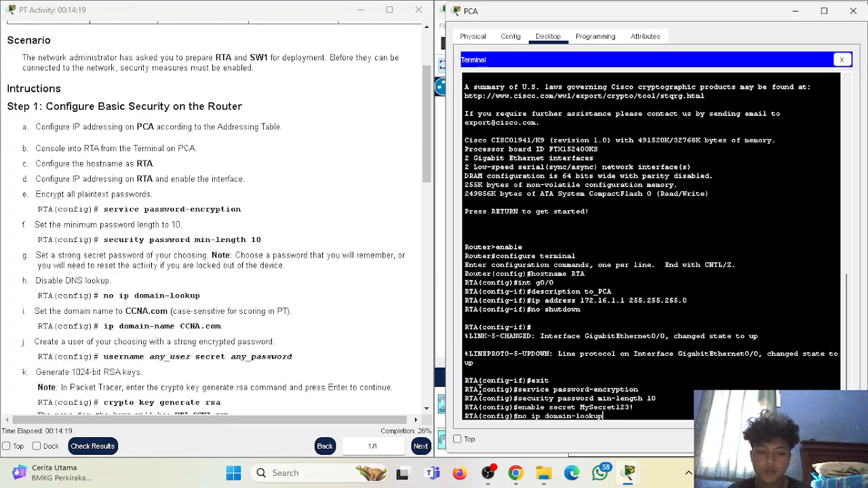
pyautogui.write('kup')
pyautogui.press('Return')
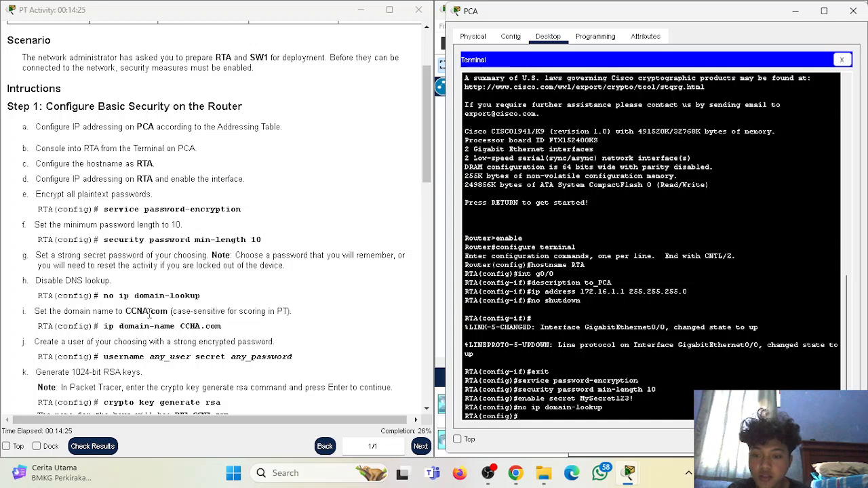
# - Set RTA's domain name to CCNA.com with ip domain-name
pyautogui.moveTo(100, 327); pyautogui.dragTo(224, 327)
pyautogui.click(541, 418)
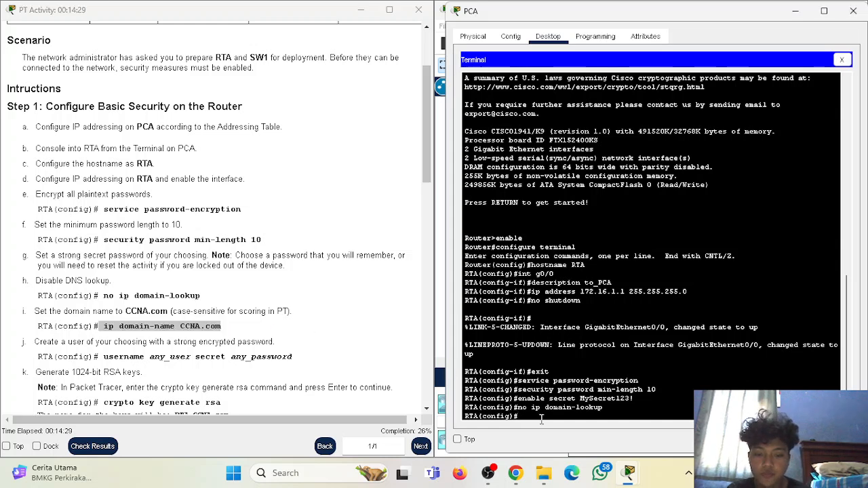
pyautogui.write('ip domain')
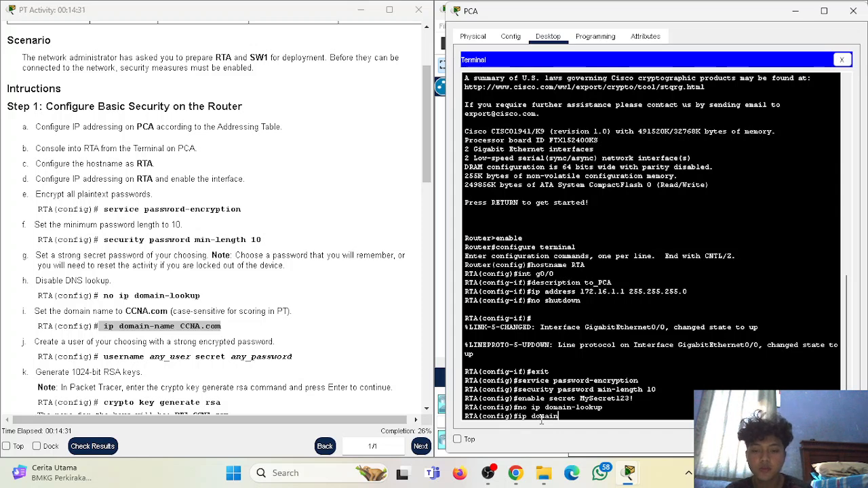
pyautogui.write('-name')
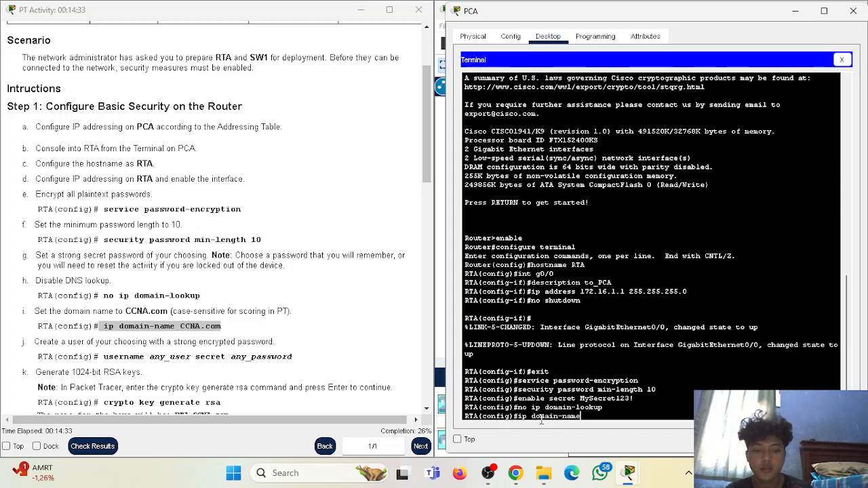
pyautogui.write(' CCNA.com')
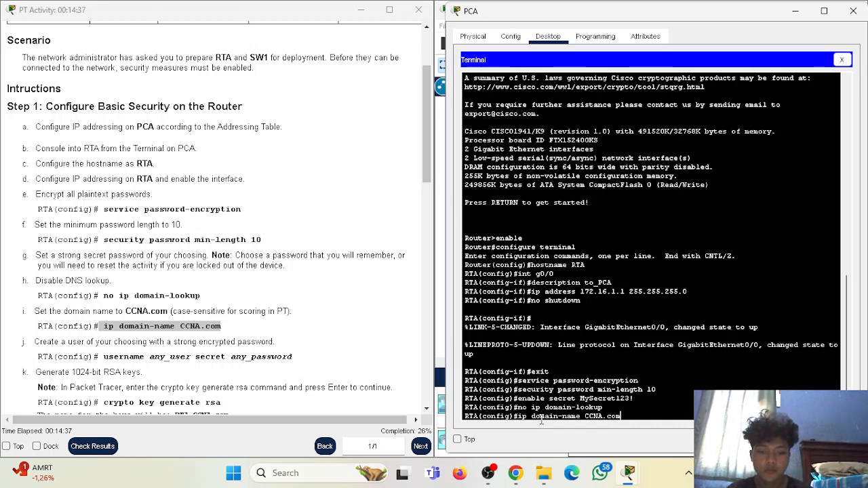
pyautogui.press('Return')
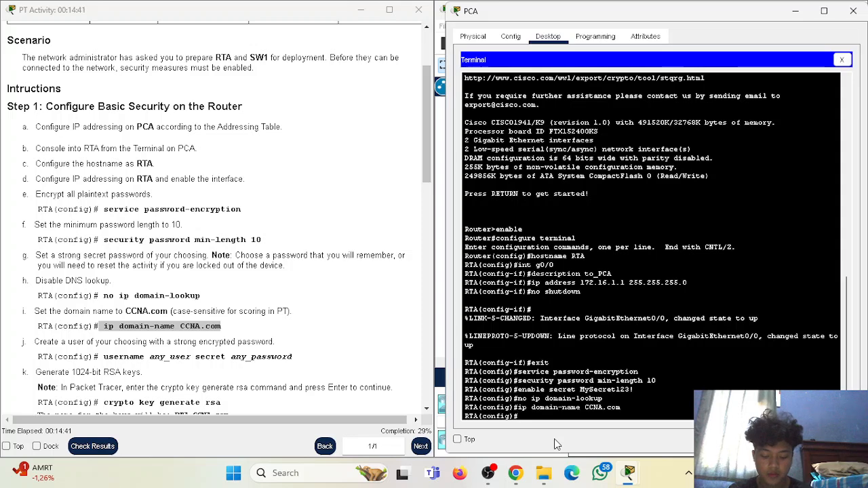
# - Create local user admin with an encrypted secret password
pyautogui.scroll(-2, 152, 278)
pyautogui.moveTo(34, 268); pyautogui.dragTo(273, 267)
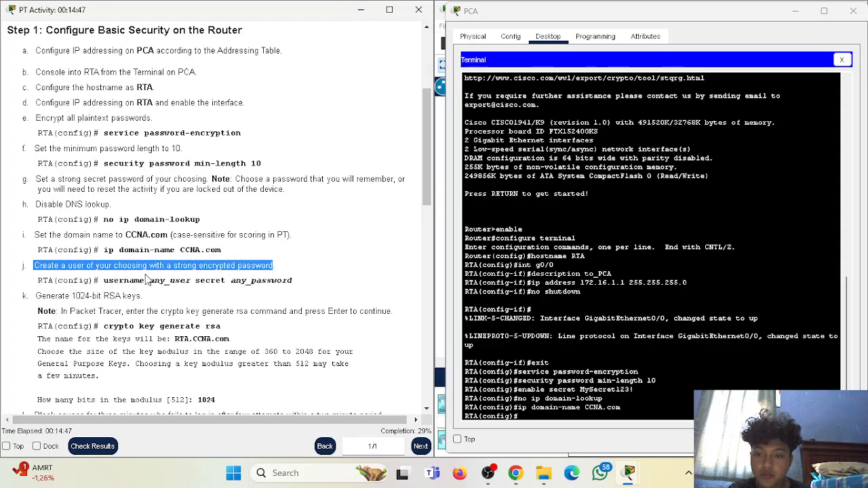
pyautogui.moveTo(104, 280); pyautogui.dragTo(293, 286)
pyautogui.click(302, 293)
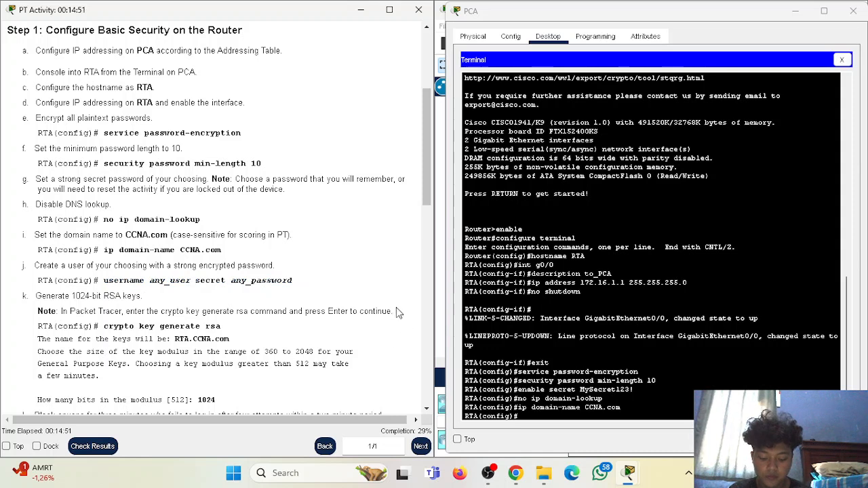
pyautogui.click(567, 416)
pyautogui.write('username')
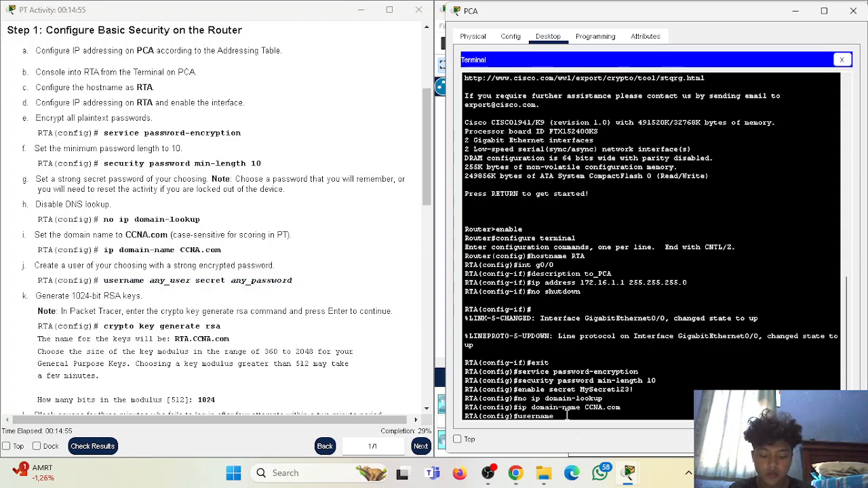
pyautogui.write(' admin secre')
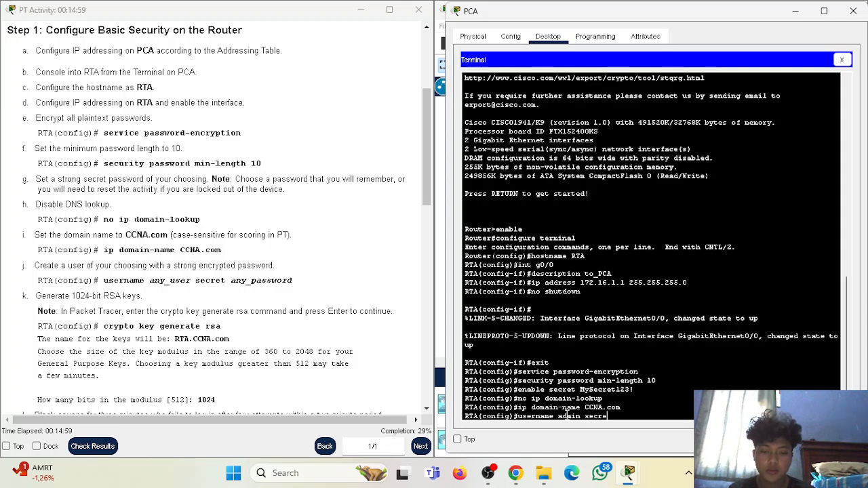
pyautogui.write('t Admi')
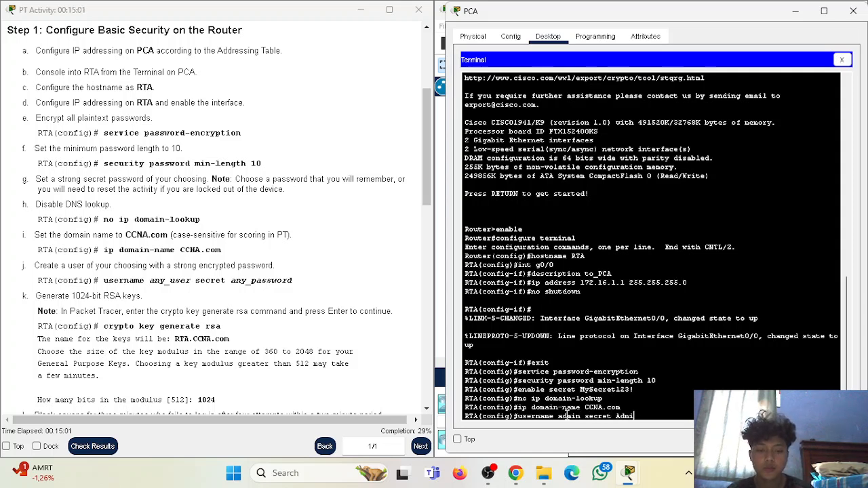
pyautogui.write('nPass123')
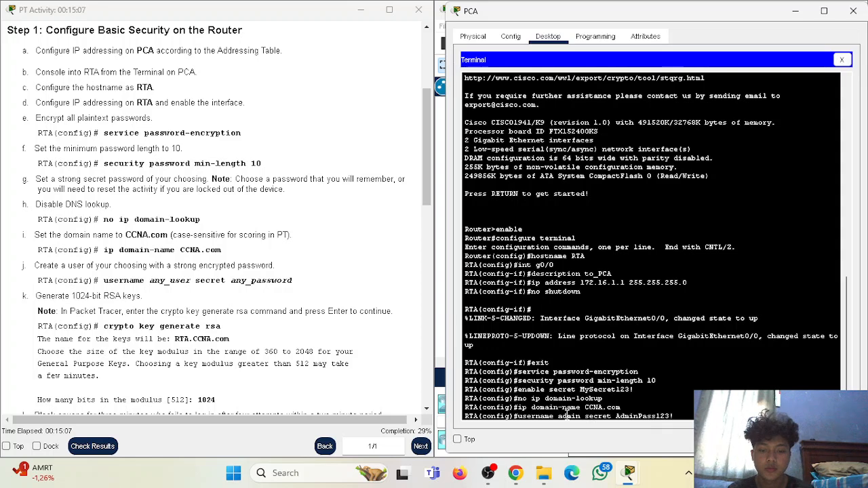
pyautogui.write('!')
pyautogui.press('Return')
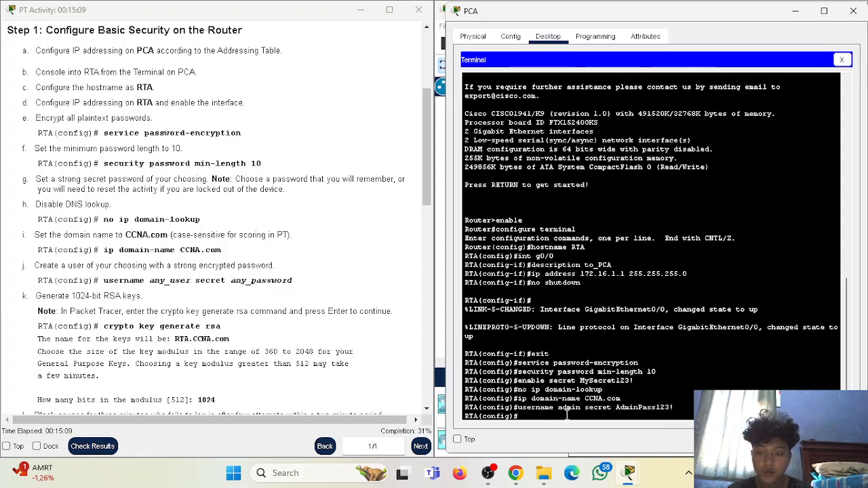
# - Run crypto key generate rsa, fixing the 'generatte' typo, and accept the 512-bit default
pyautogui.scroll(-3, 237, 296)
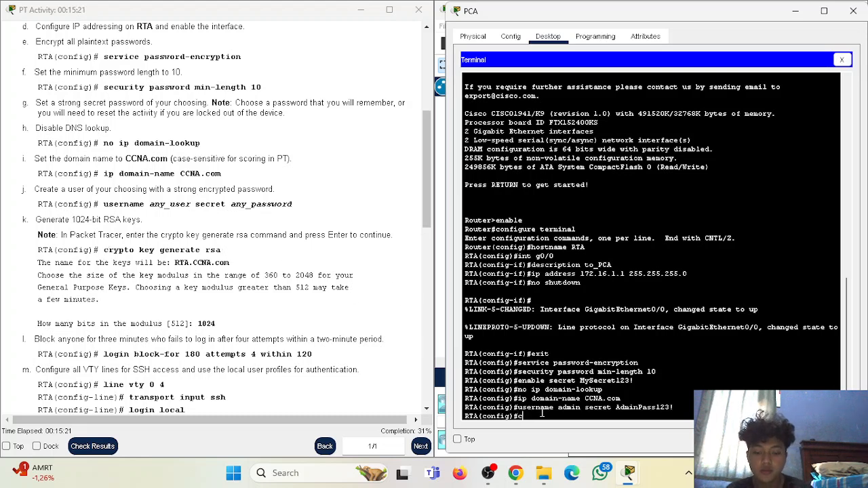
pyautogui.write('to key gener')
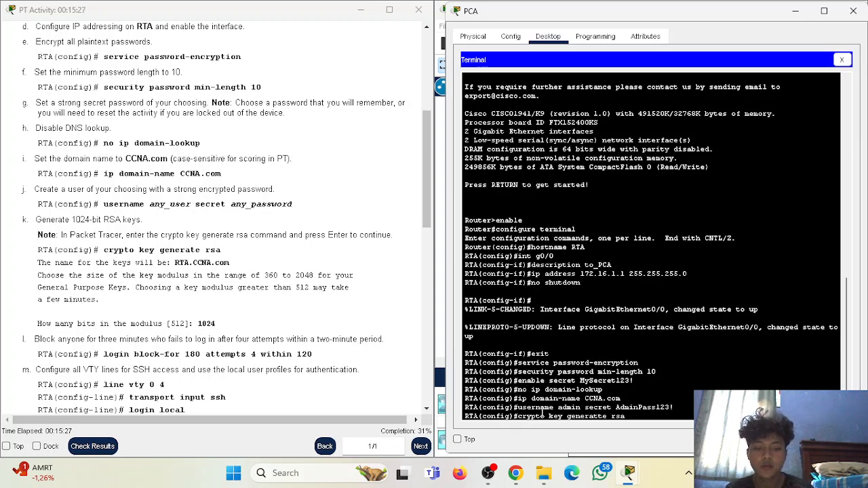
pyautogui.write('atte rsa')
pyautogui.press('Return')
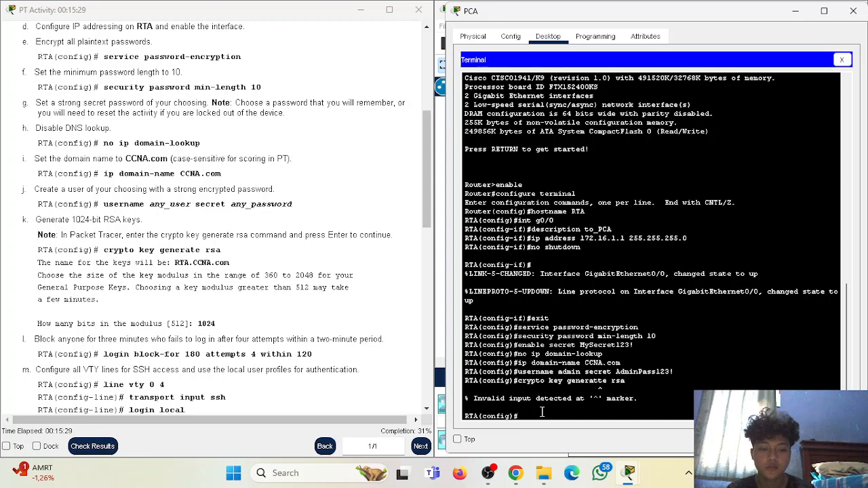
pyautogui.press('Up')
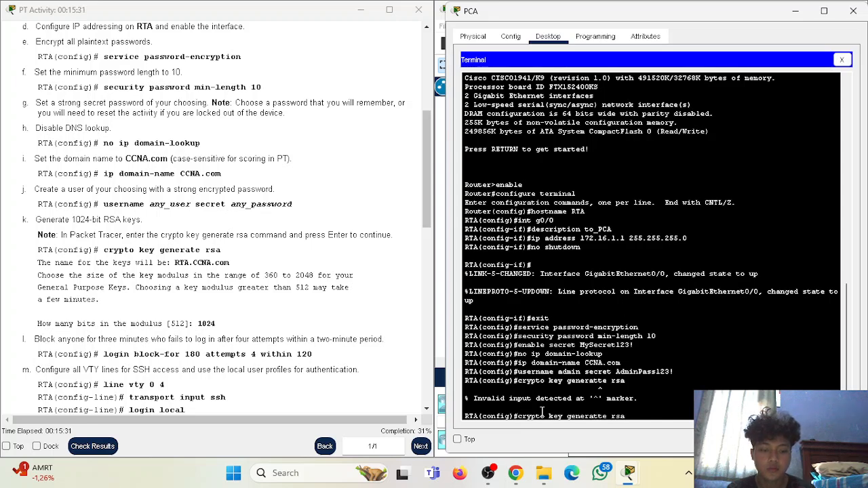
pyautogui.press('Left')
pyautogui.press('Left')
pyautogui.press('Left')
pyautogui.press('Left')
pyautogui.press('Left')
pyautogui.press('BackSpace')
pyautogui.press('Return')
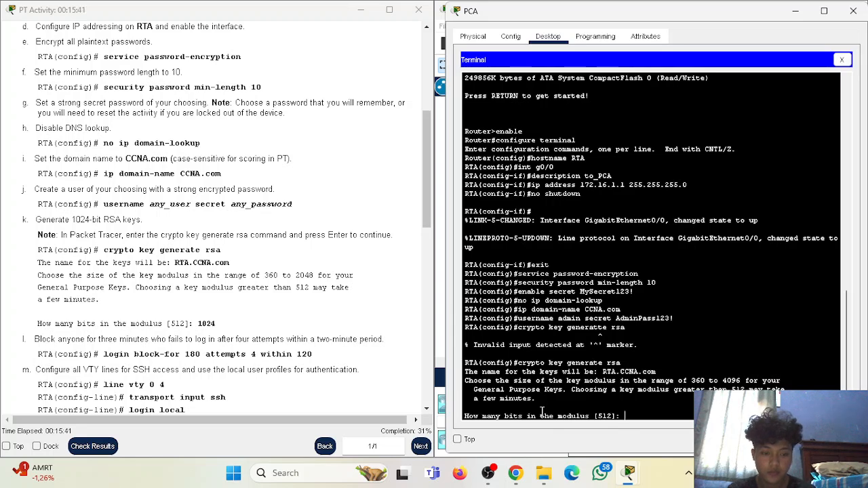
pyautogui.press('Return')
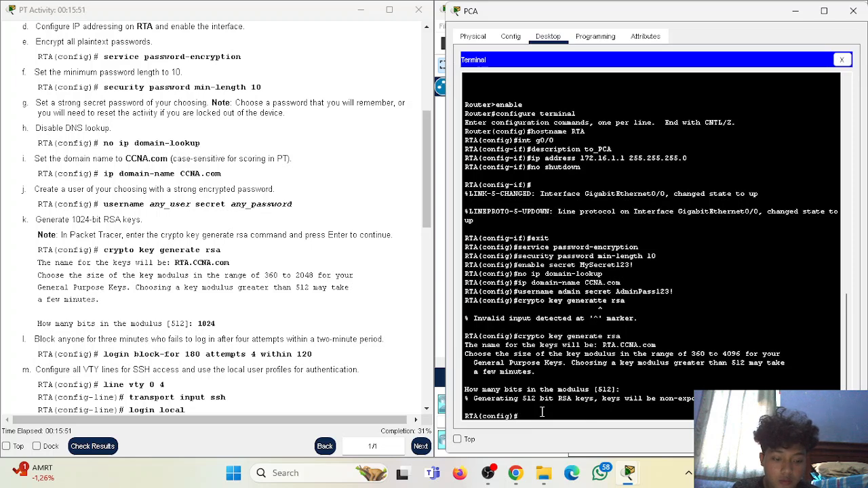
pyautogui.press('Up')
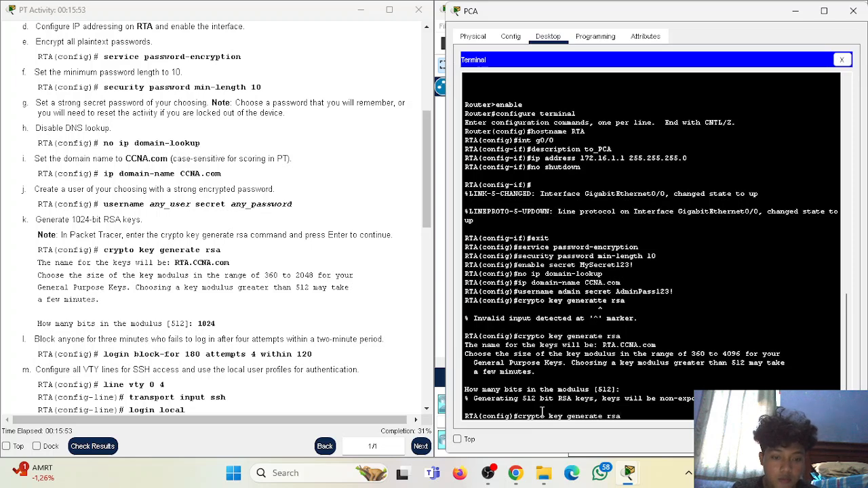
# - Rerun RSA key generation but decline replacing the existing keys
pyautogui.press('Return')
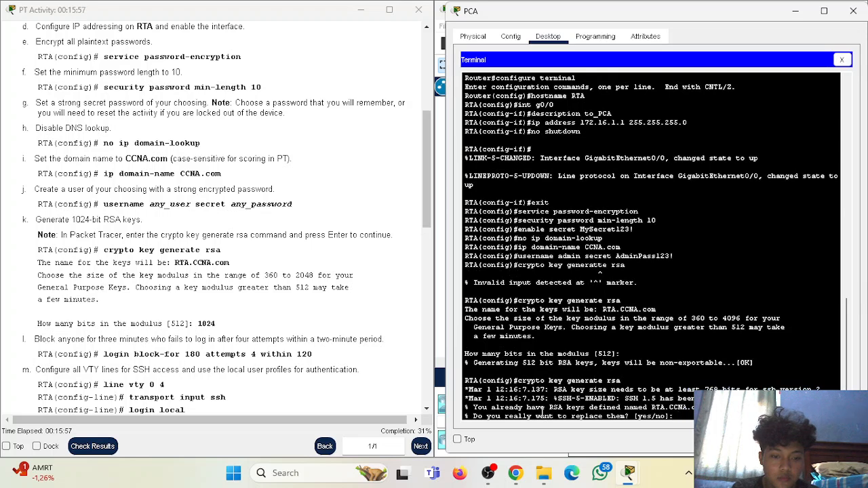
pyautogui.write('yes')
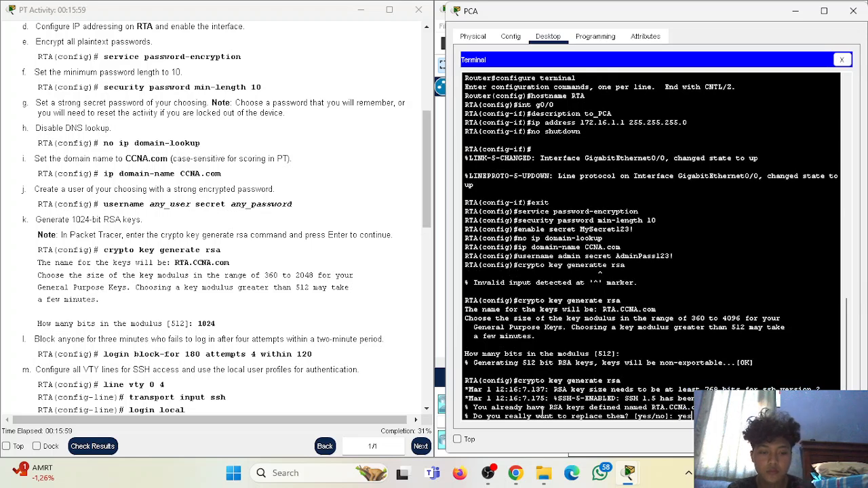
pyautogui.press('BackSpace')
pyautogui.press('BackSpace')
pyautogui.press('BackSpace')
pyautogui.write('no')
pyautogui.press('Return')
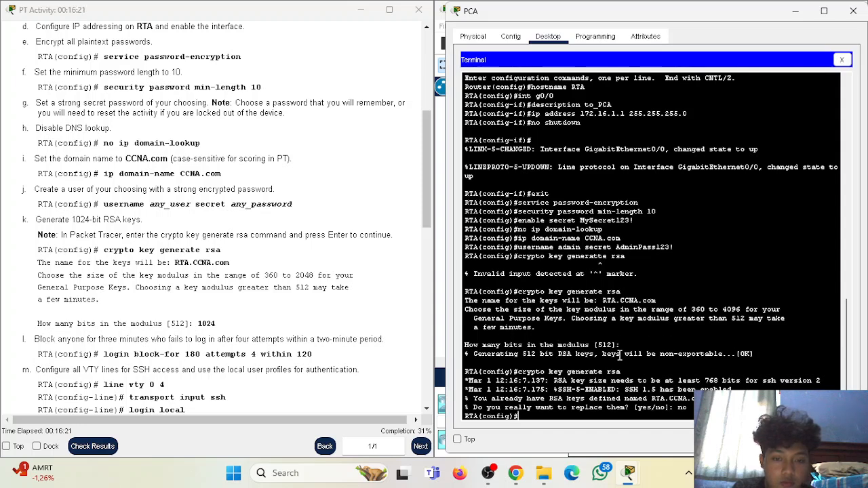
# - Regenerate the RSA keys, confirming replacement, with a 1024-bit modulus
pyautogui.press('Up')
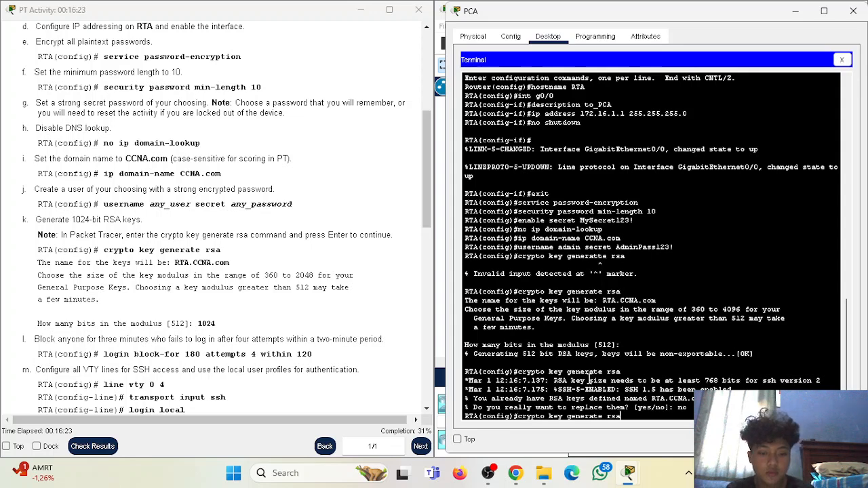
pyautogui.press('Return')
pyautogui.write('yes')
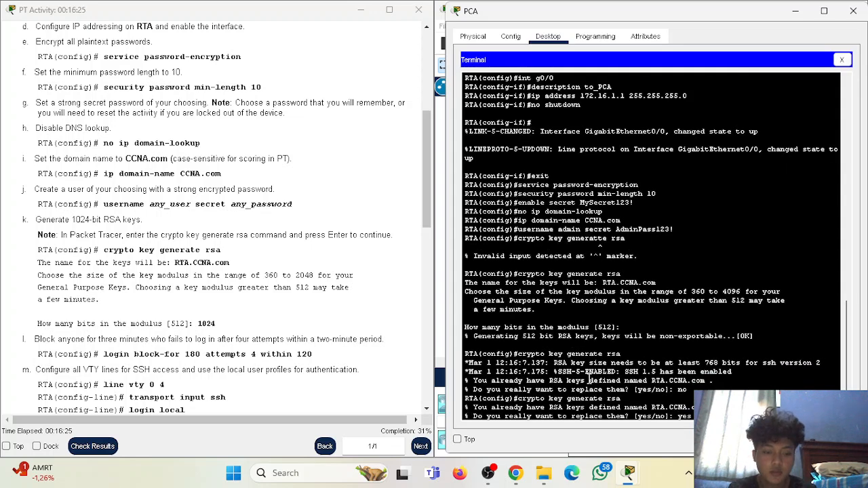
pyautogui.press('Return')
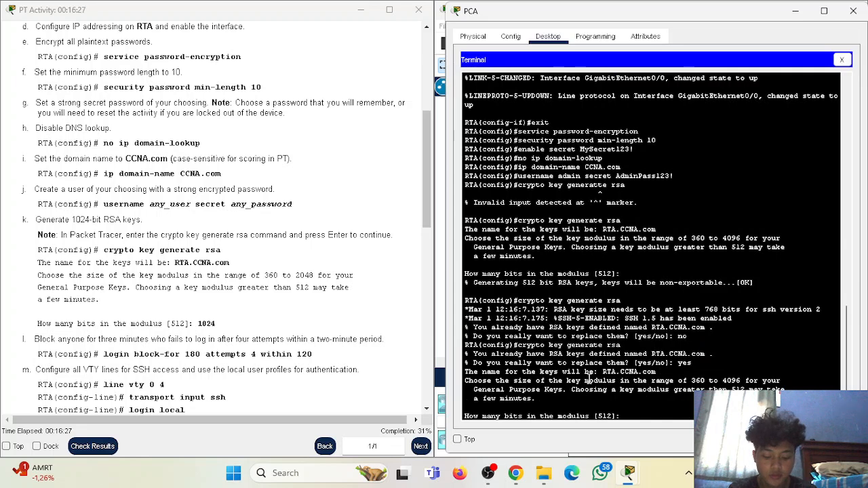
pyautogui.write('24')
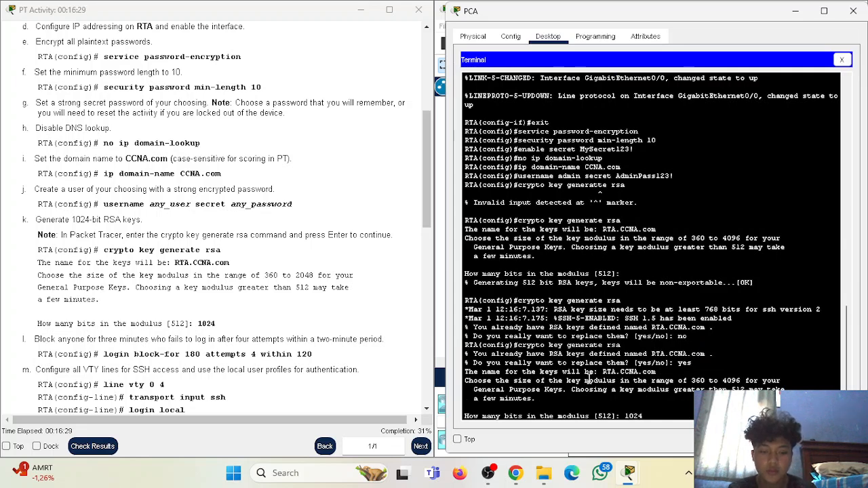
pyautogui.press('Return')
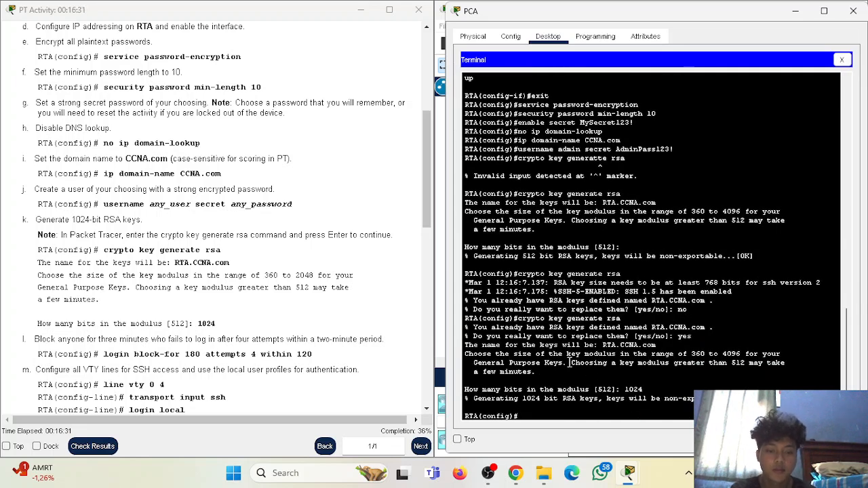
# - Check the generated key name and 1024 modulus, then begin the ip ssh version command
pyautogui.scroll(-1, 582, 350)
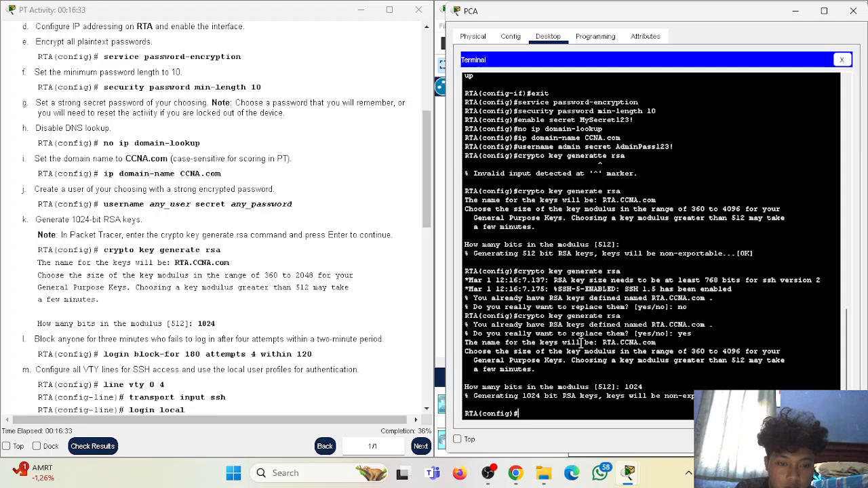
pyautogui.moveTo(527, 343); pyautogui.dragTo(656, 343)
pyautogui.moveTo(621, 386); pyautogui.dragTo(644, 387)
pyautogui.click(544, 411)
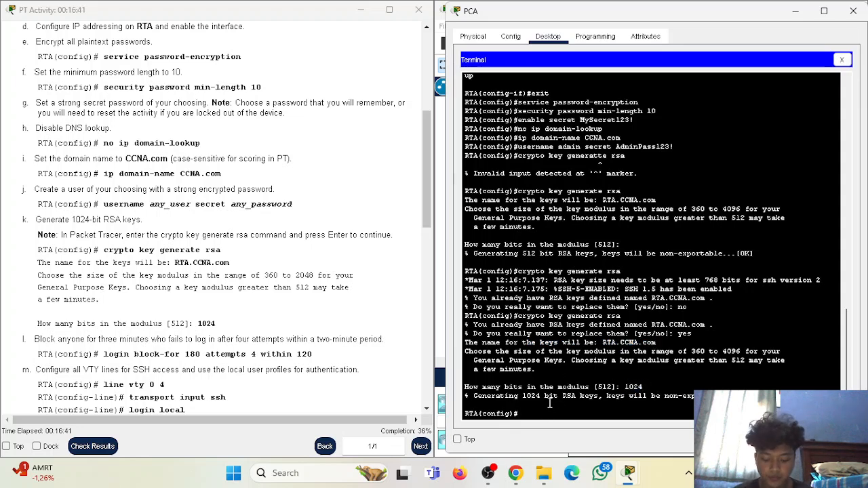
pyautogui.write('ip ssh vers')
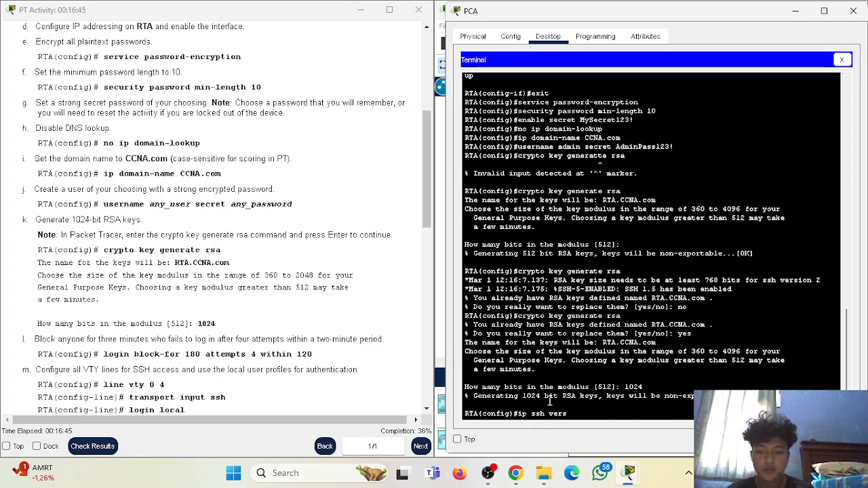
pyautogui.write('uion 2')
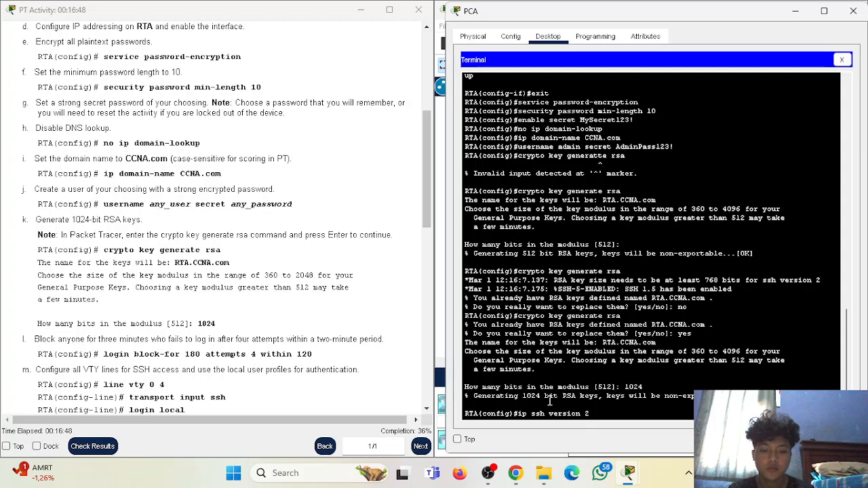
# - Apply ip ssh version 2 and login block-for 180 attempts 4 within 120
pyautogui.press('Return')
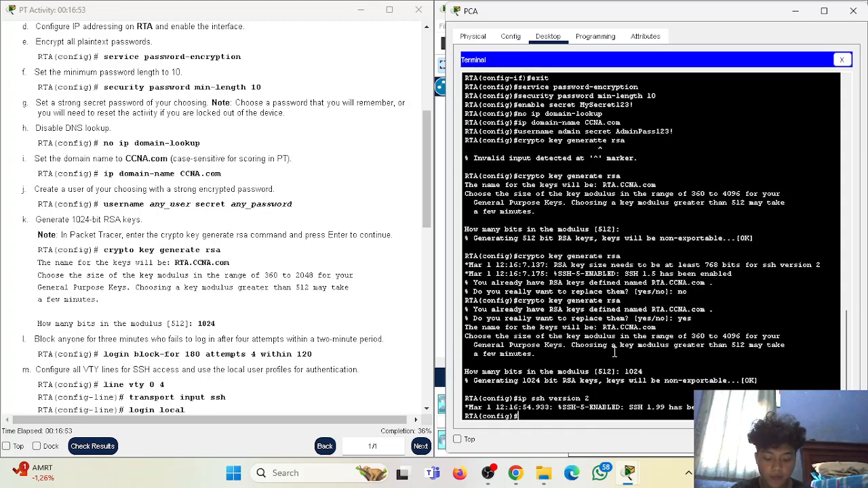
pyautogui.write('login')
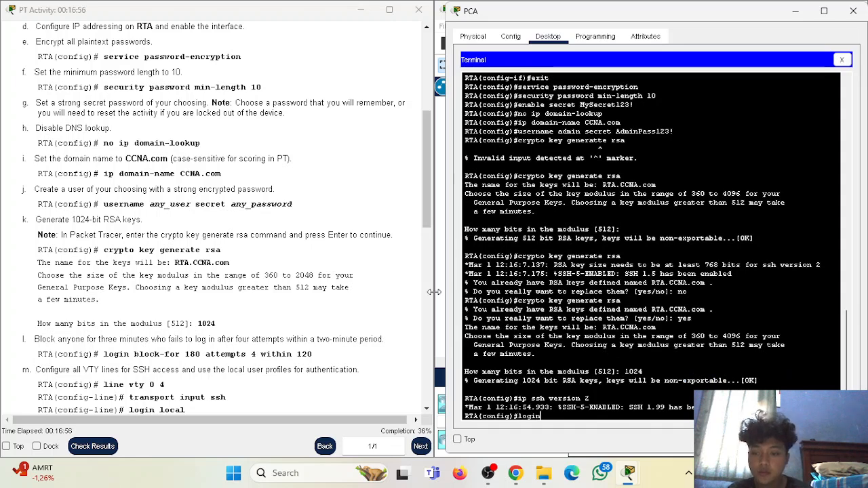
pyautogui.scroll(-2, 105, 248)
pyautogui.scroll(-1, 105, 248)
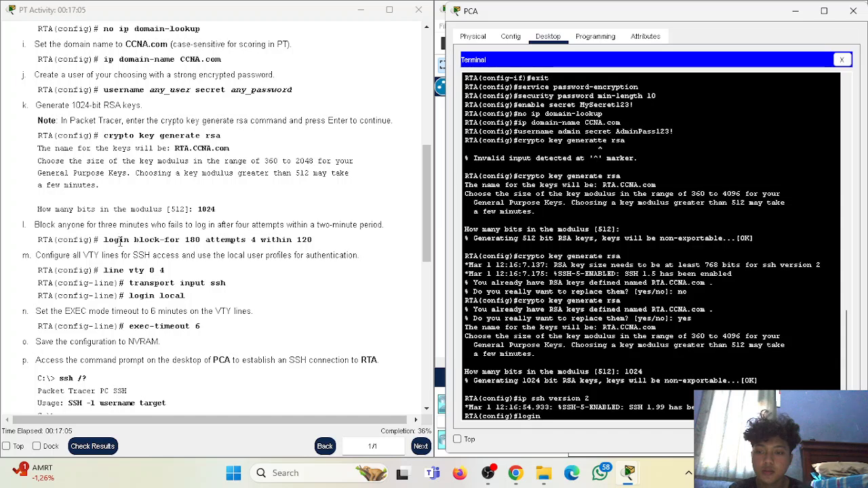
pyautogui.write('block-for ')
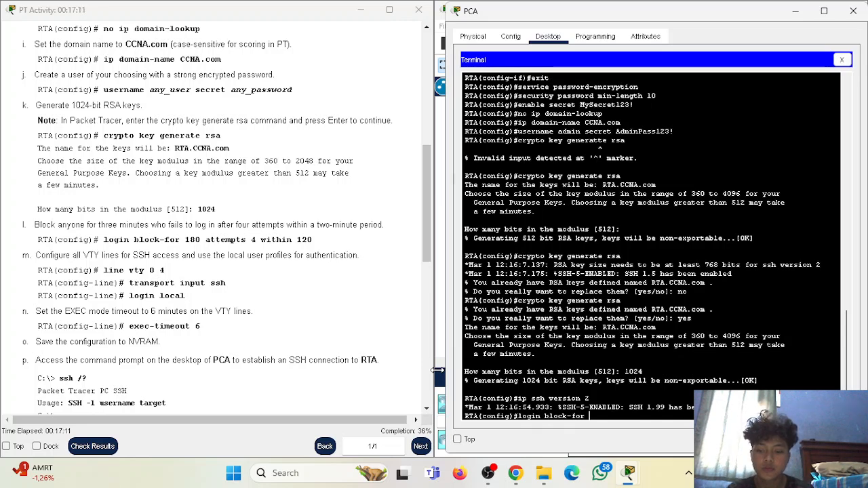
pyautogui.write('180 atte')
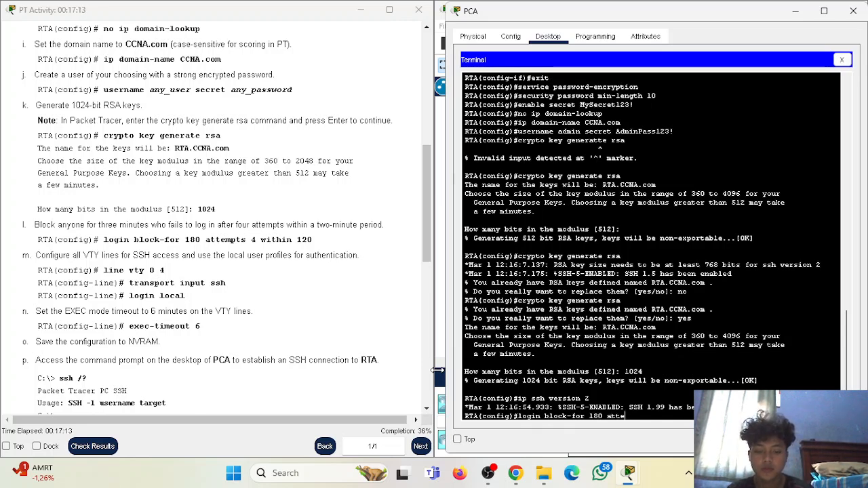
pyautogui.write('mpts 4')
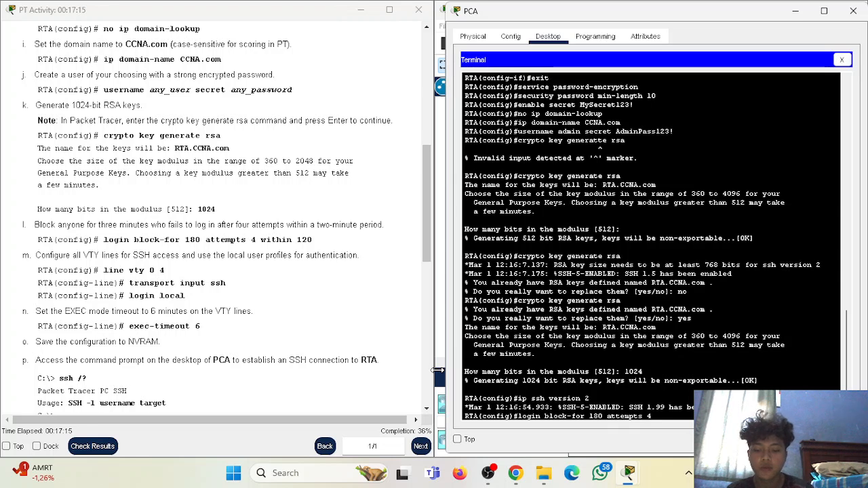
pyautogui.write(' within 12')
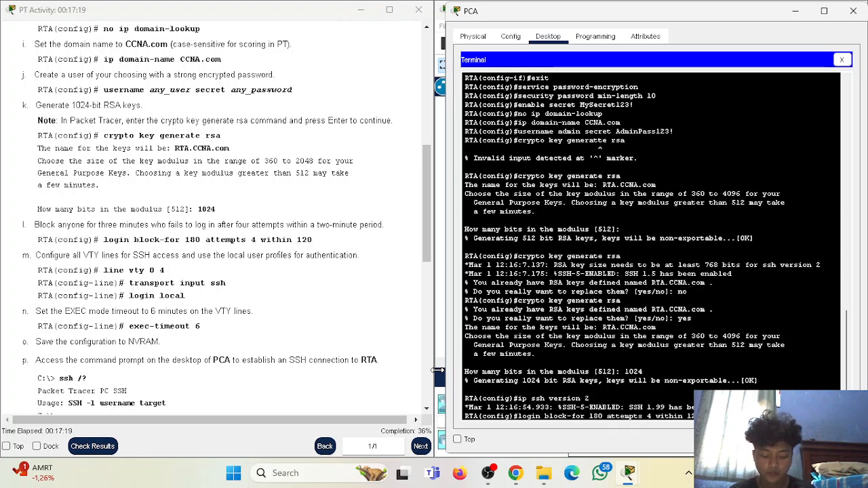
pyautogui.press('Return')
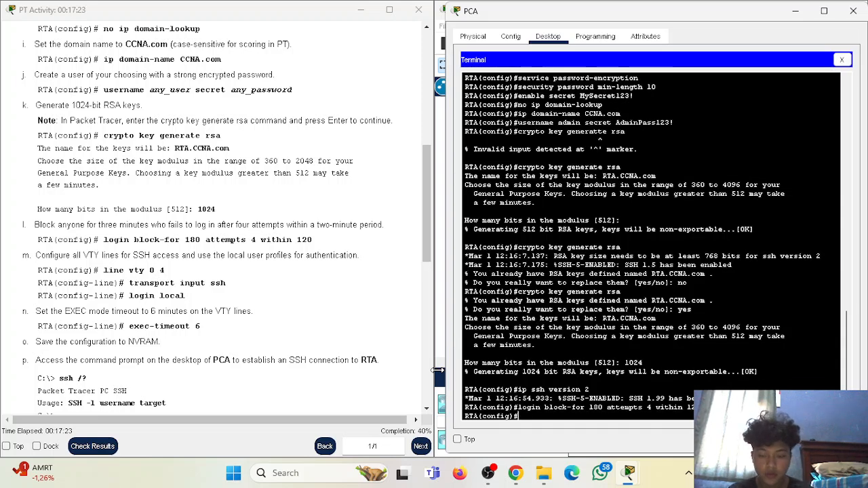
pyautogui.scroll(-1, 92, 254)
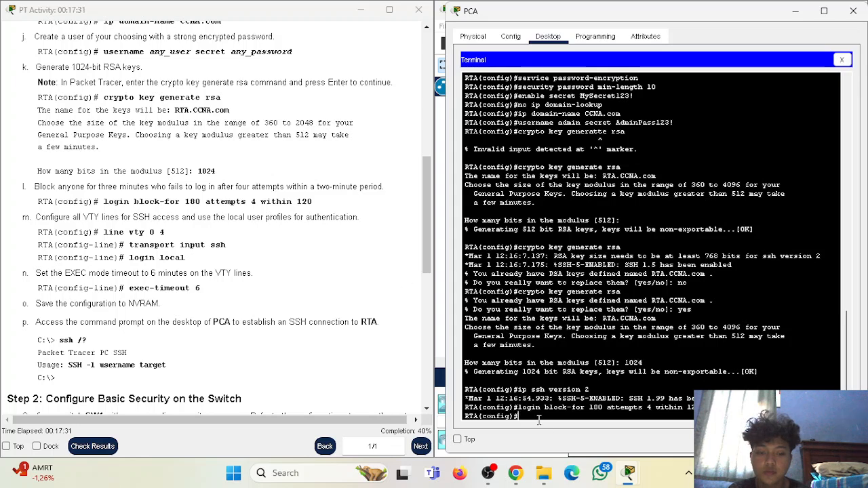
# - Set RTA's line vty 0 4 to transport input ssh, login local and exec-timeout 6, then end
pyautogui.write('ne vty 0 4')
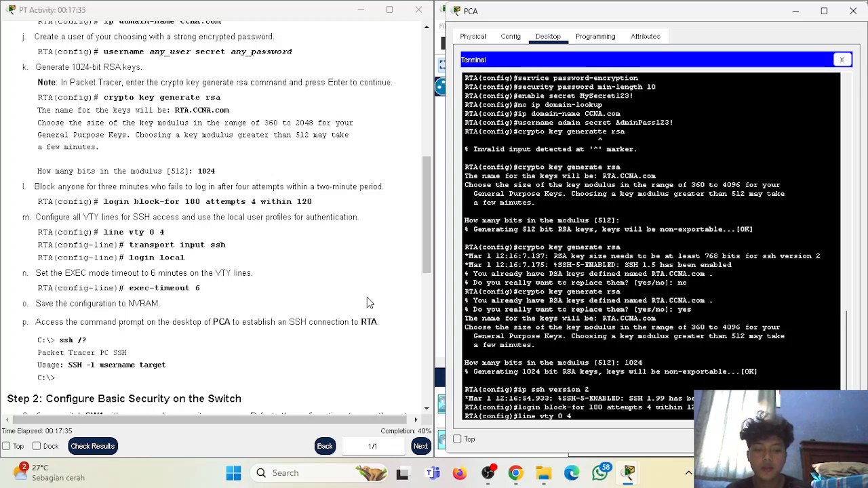
pyautogui.press('Return')
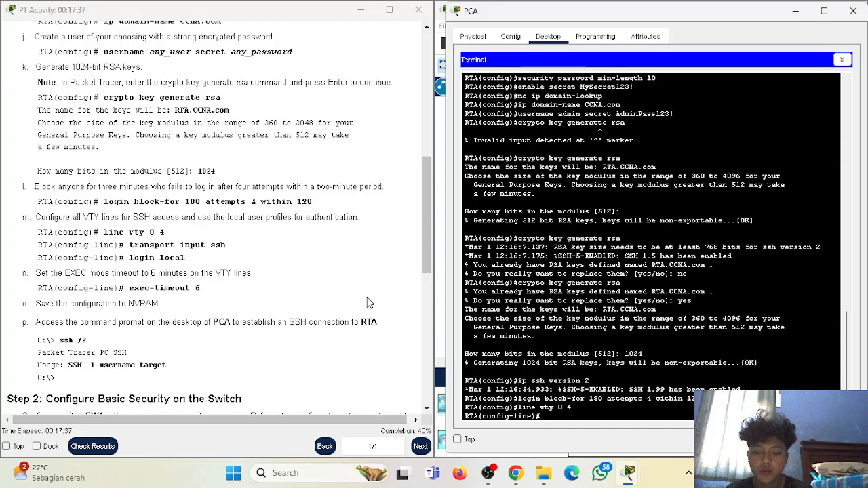
pyautogui.write('transp')
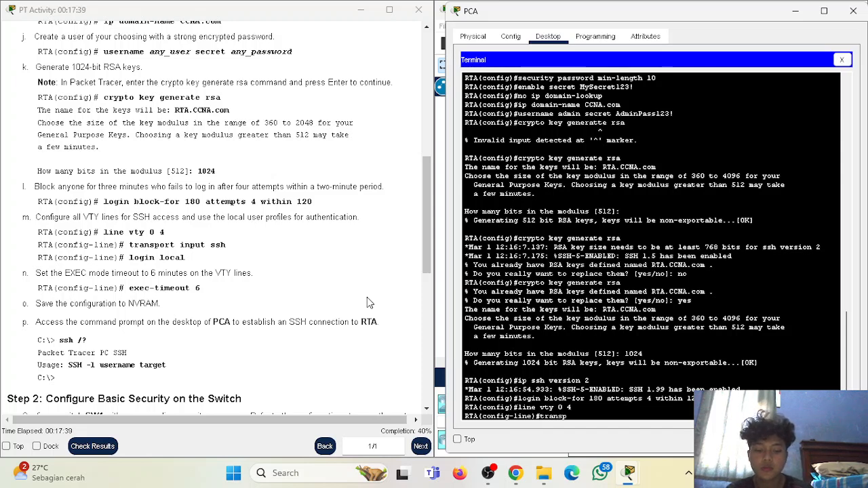
pyautogui.write('ort input ssh')
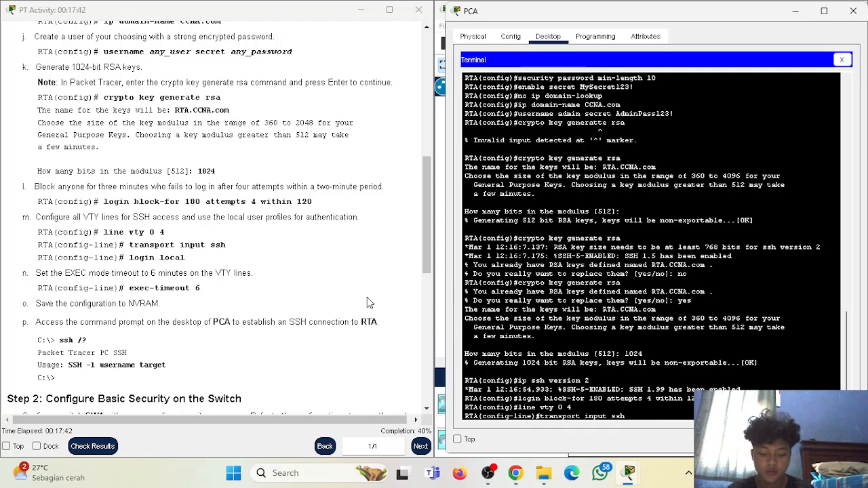
pyautogui.press('Return')
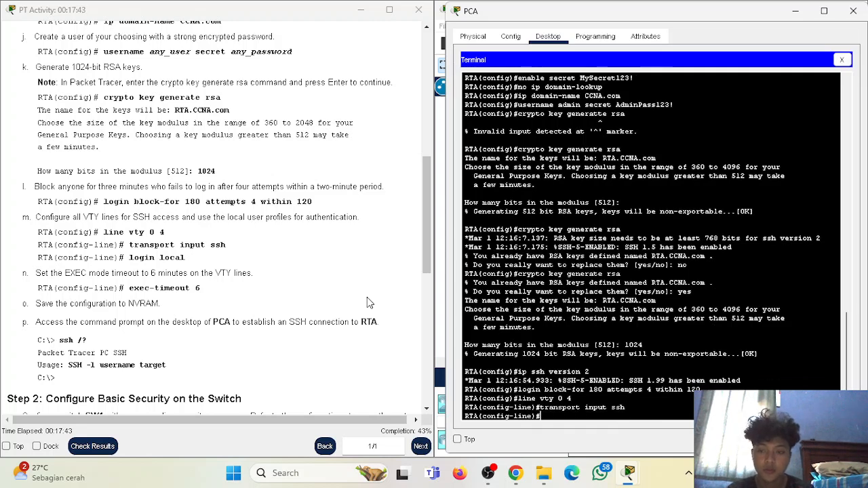
pyautogui.write('login local')
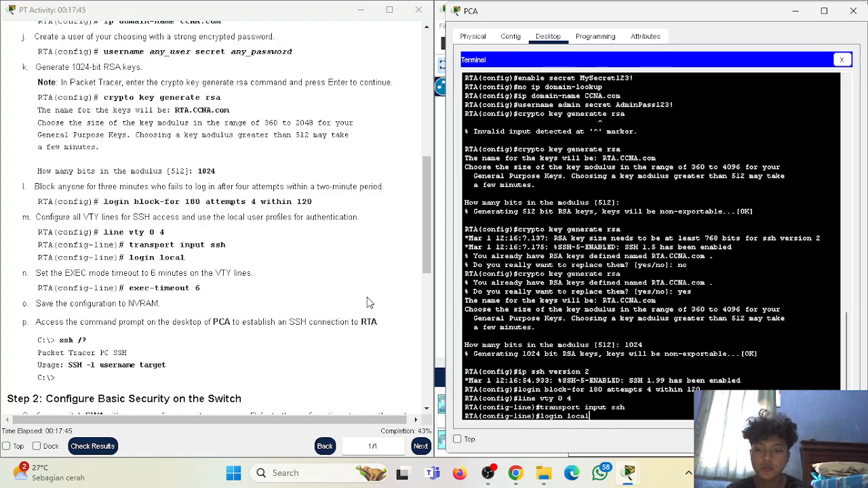
pyautogui.press('Return')
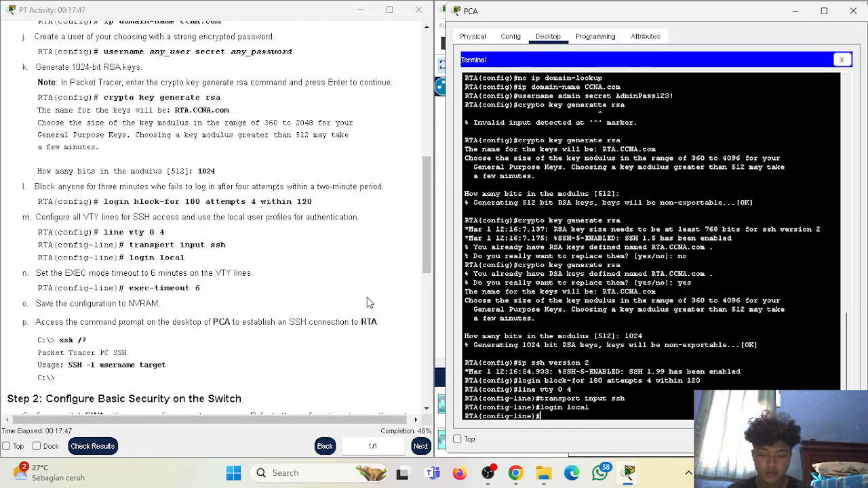
pyautogui.write('exec-timeout 6')
pyautogui.press('Return')
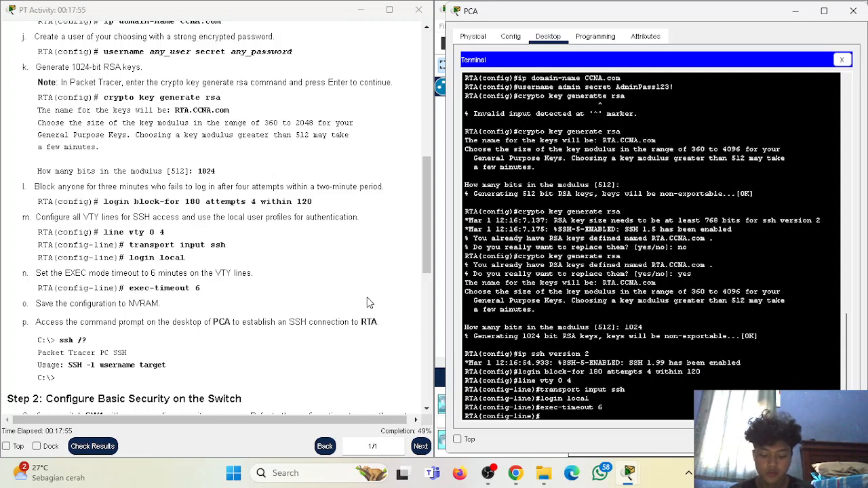
pyautogui.write('exit')
pyautogui.press('Return')
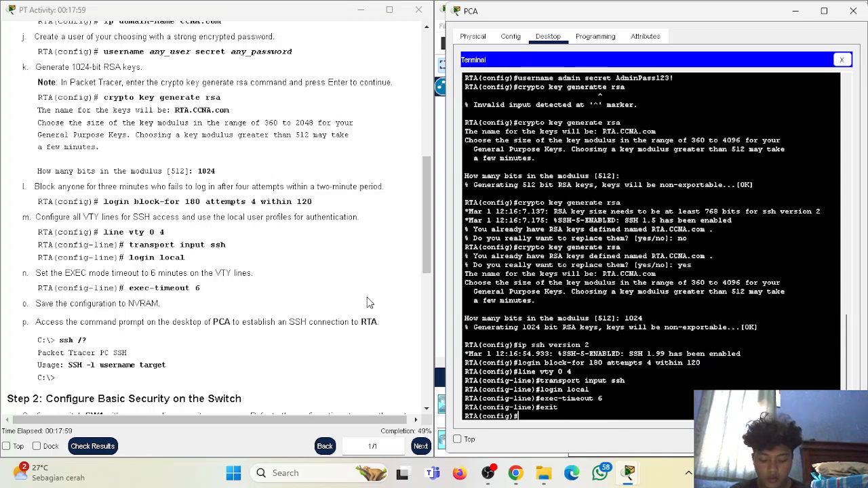
pyautogui.write('end')
pyautogui.press('Return')
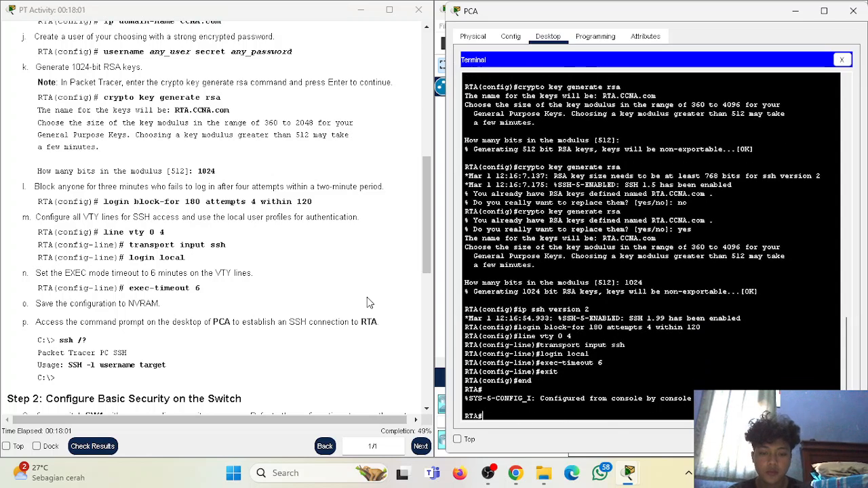
# - Run 'copy running-config startup-config' on RTA and accept the default filename
pyautogui.write('cop')
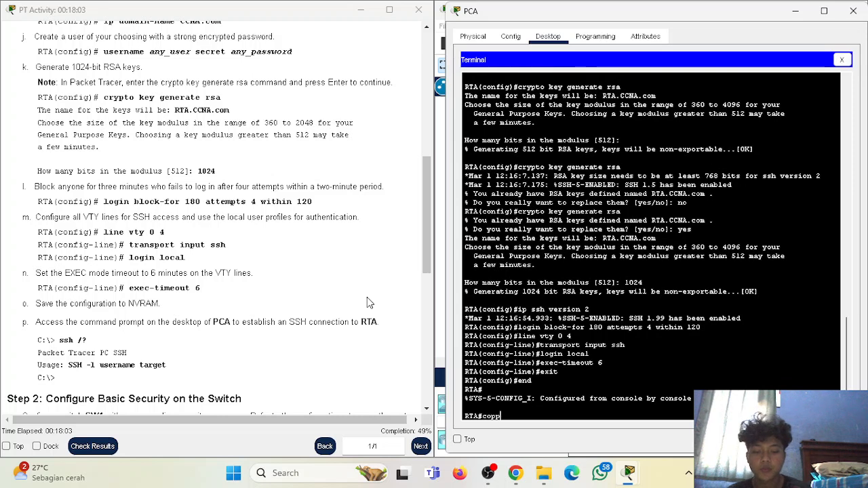
pyautogui.write('y runnin')
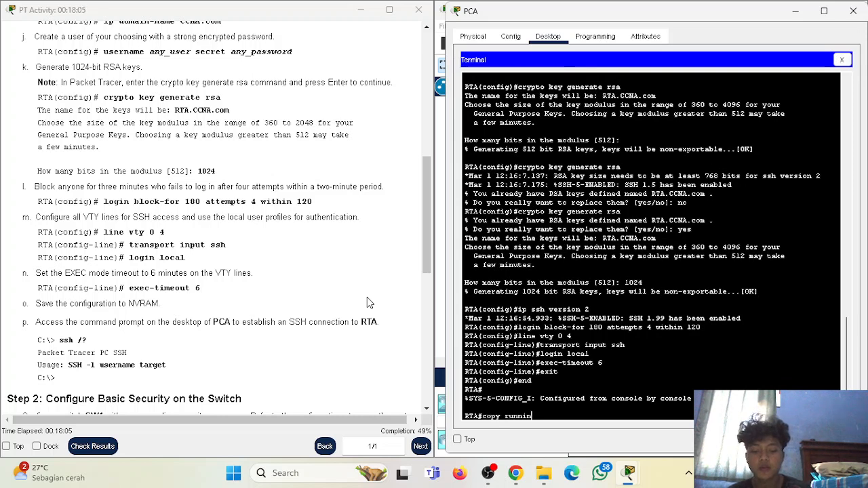
pyautogui.write('g-config start')
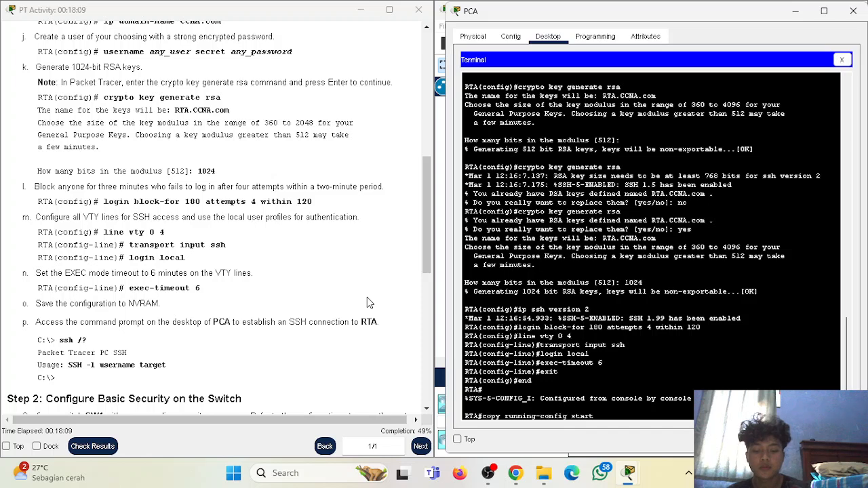
pyautogui.write('up-config')
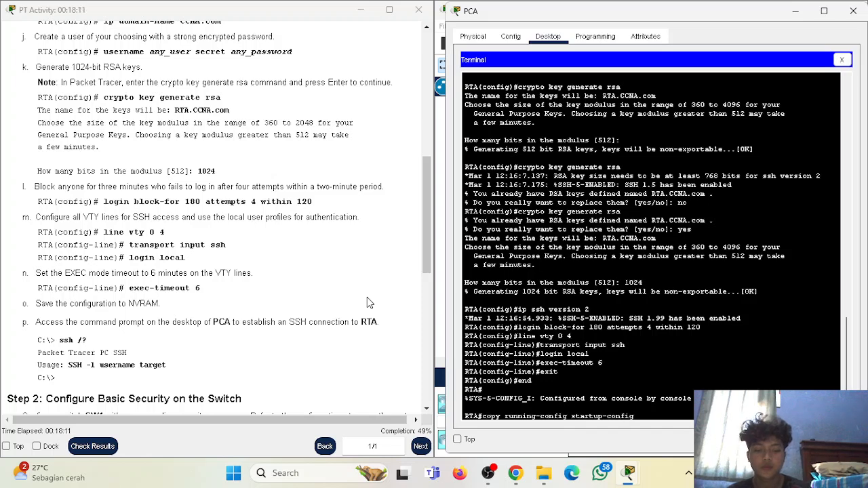
pyautogui.press('Return')
pyautogui.press('Return')
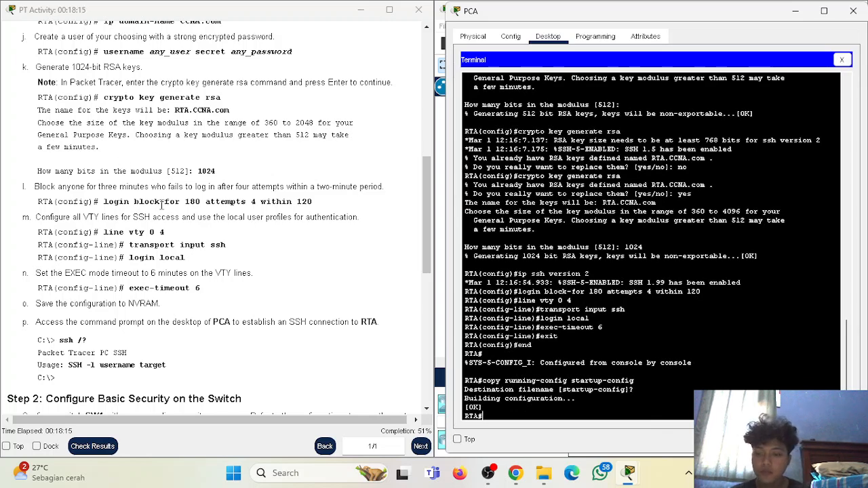
pyautogui.scroll(-1, 158, 212)
pyautogui.scroll(-1, 156, 214)
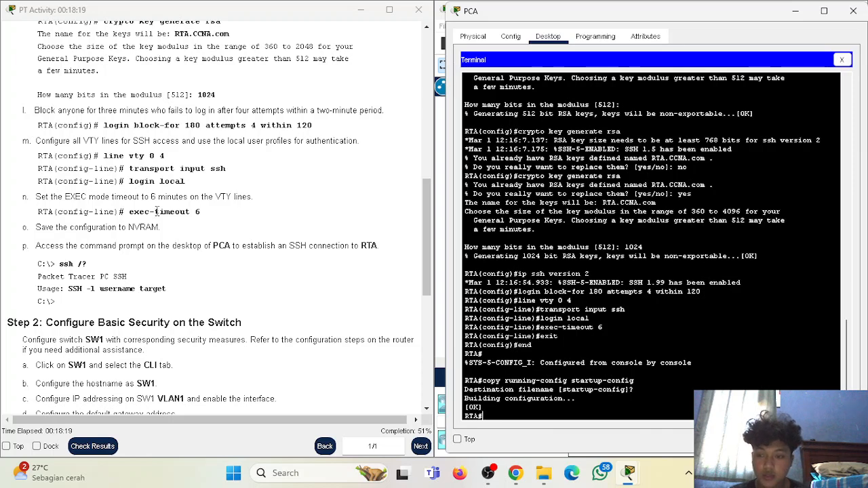
pyautogui.scroll(-1, 141, 196)
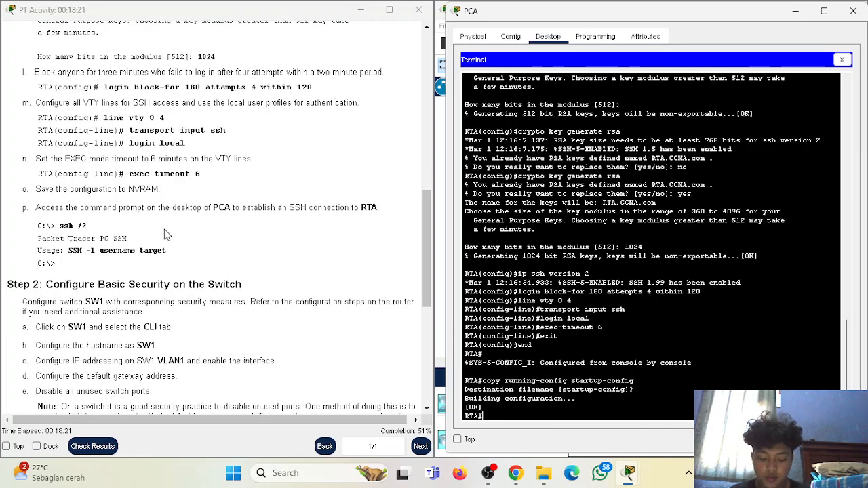
# - Open PCA's Command Prompt from its Desktop and move the window right
pyautogui.click(796, 7)
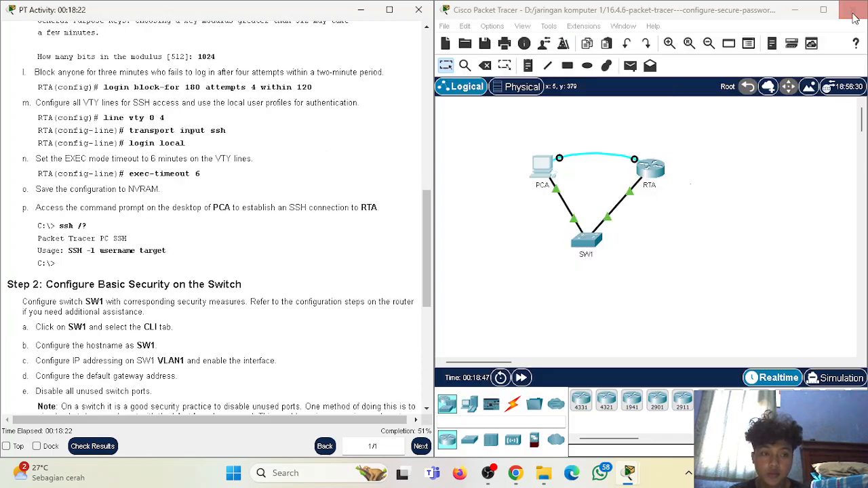
pyautogui.click(560, 171)
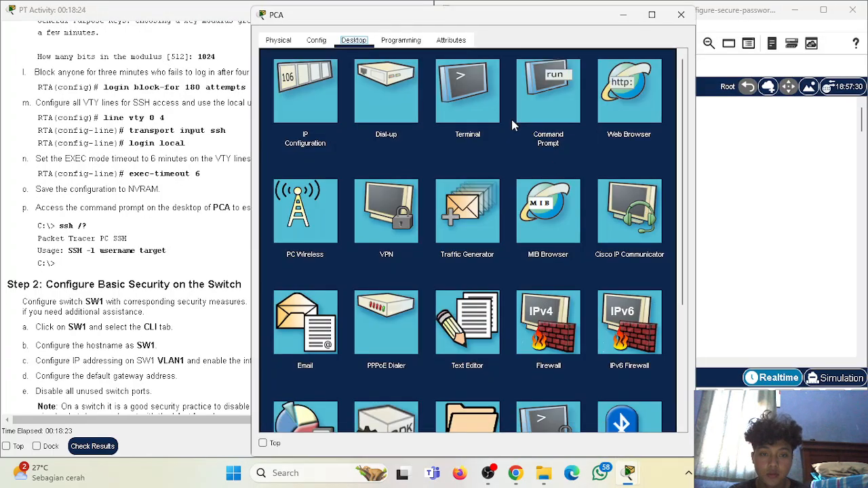
pyautogui.click(563, 87)
pyautogui.moveTo(566, 15); pyautogui.dragTo(736, 17)
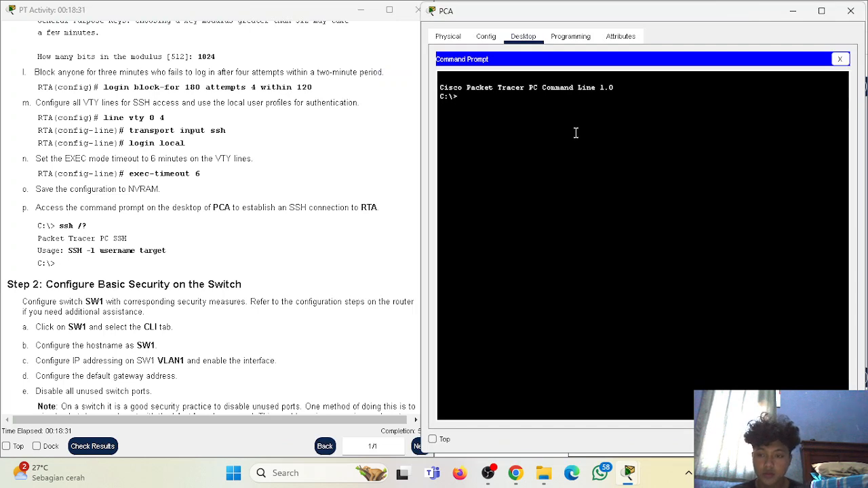
# - Try 'ssh -l' with the local username to 172.16.1.1, then rerun it in lowercase
pyautogui.write('ssh')
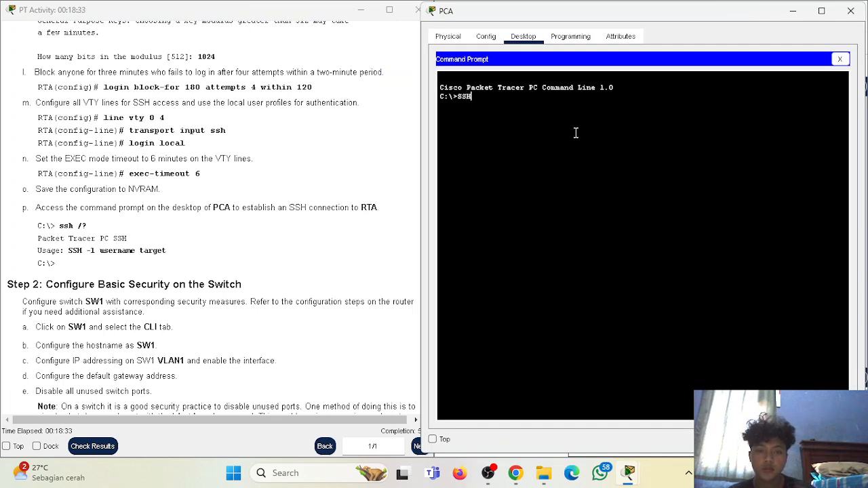
pyautogui.write(' -l admin')
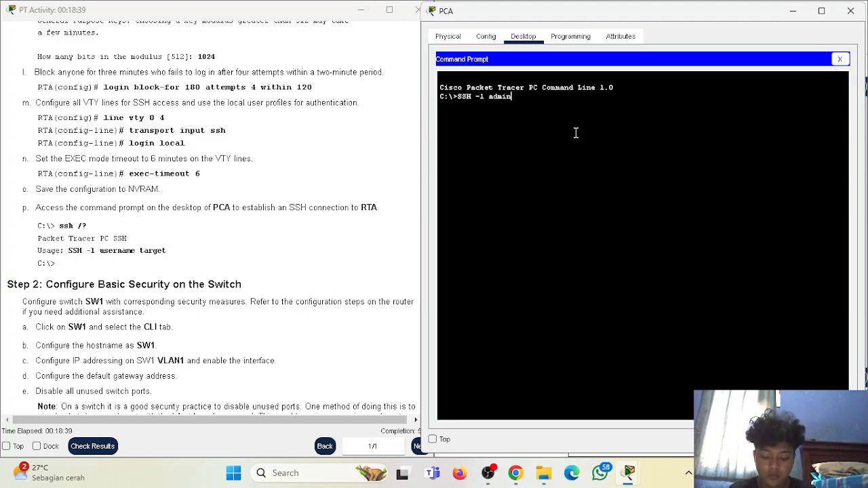
pyautogui.write(' 172')
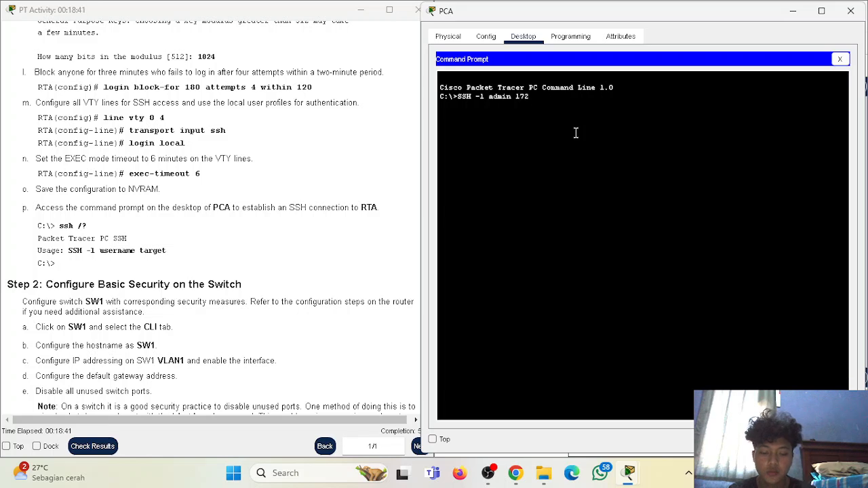
pyautogui.write('.16.1.')
pyautogui.press('Return')
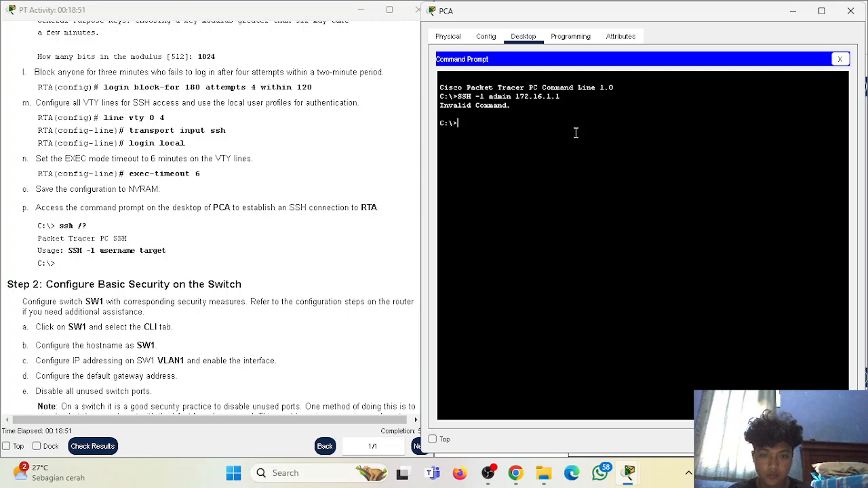
pyautogui.press('Up')
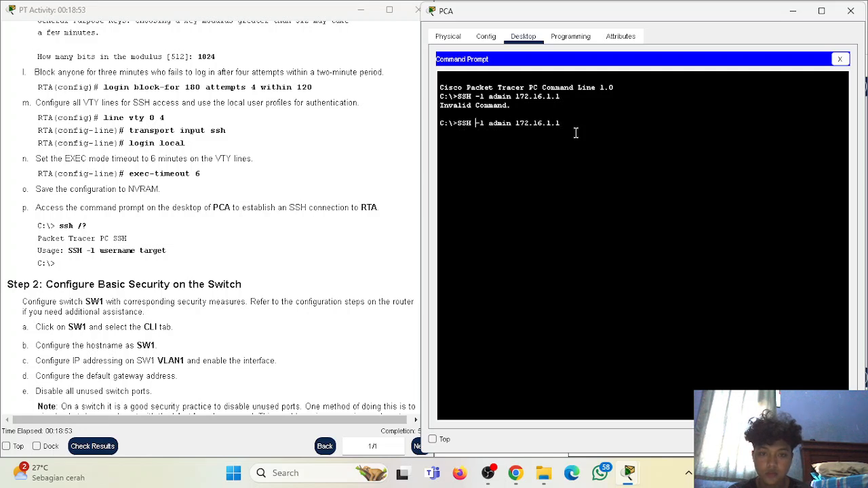
pyautogui.press('BackSpace')
pyautogui.press('BackSpace')
pyautogui.press('BackSpace')
pyautogui.write('ssh')
pyautogui.press('Return')
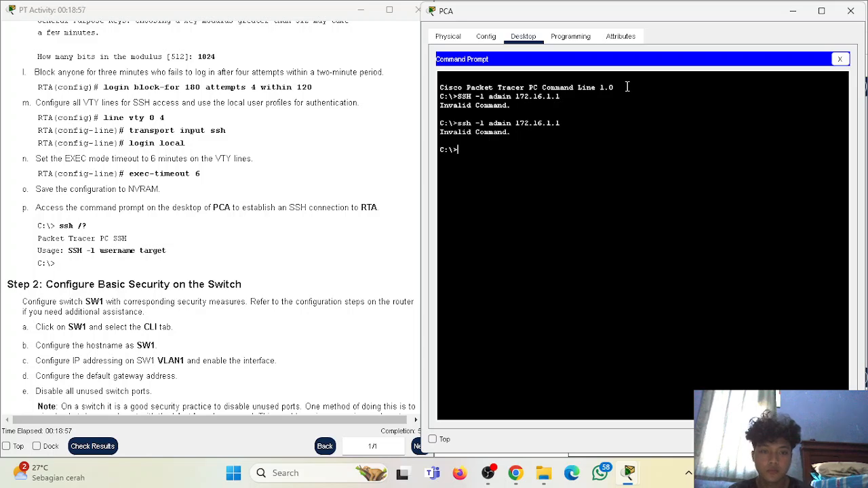
# - Close PCA and bring the Step 2 switch security section into view
pyautogui.click(851, 11)
pyautogui.scroll(-3, 142, 268)
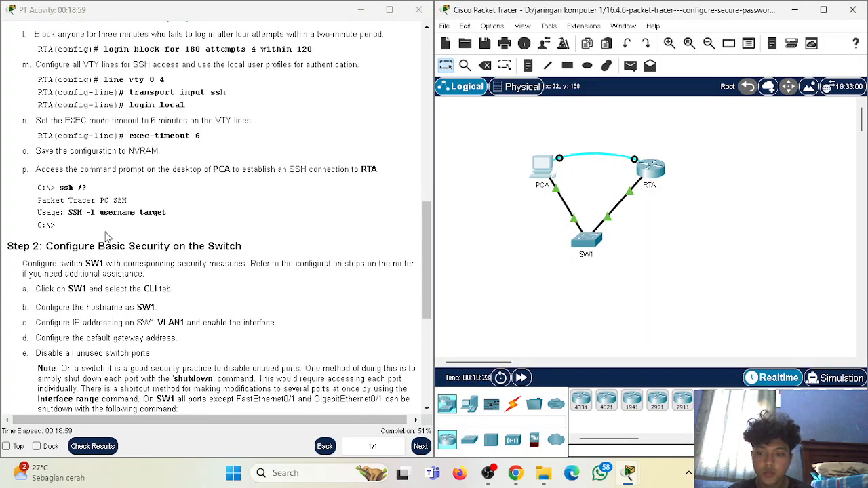
pyautogui.moveTo(51, 169); pyautogui.dragTo(244, 181)
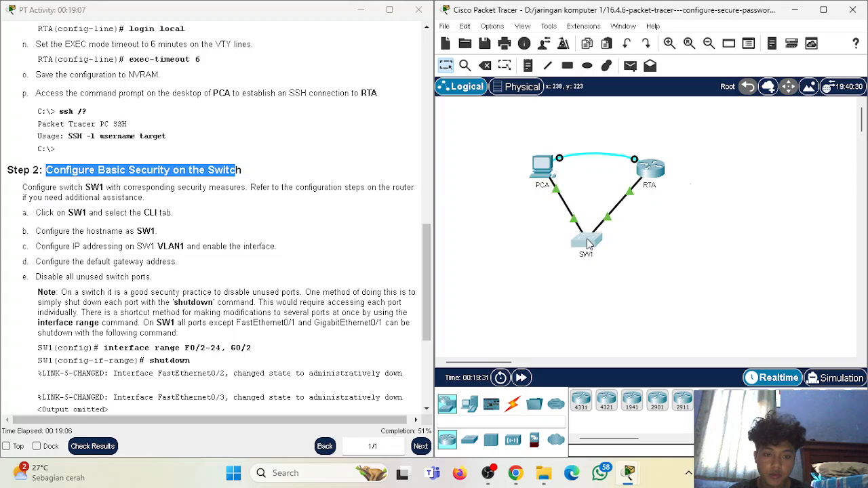
# - Open SW1's CLI at the Switch> prompt and place its window beside the instructions
pyautogui.click(585, 239)
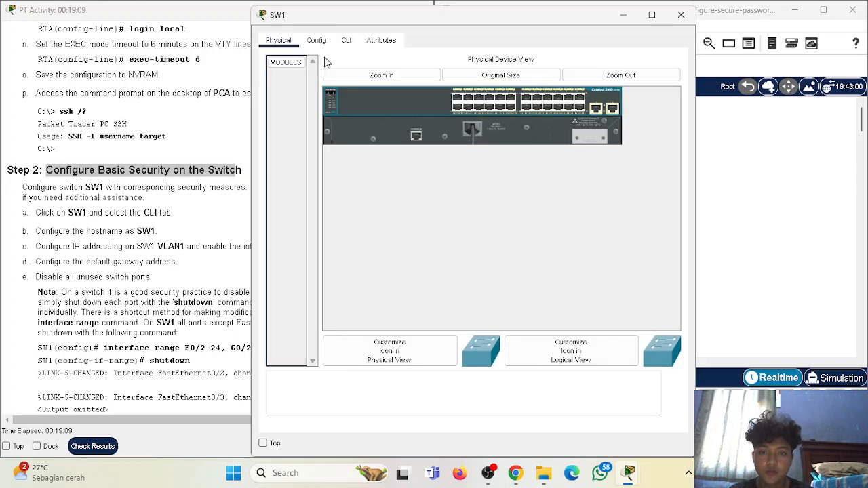
pyautogui.click(346, 41)
pyautogui.press('Return')
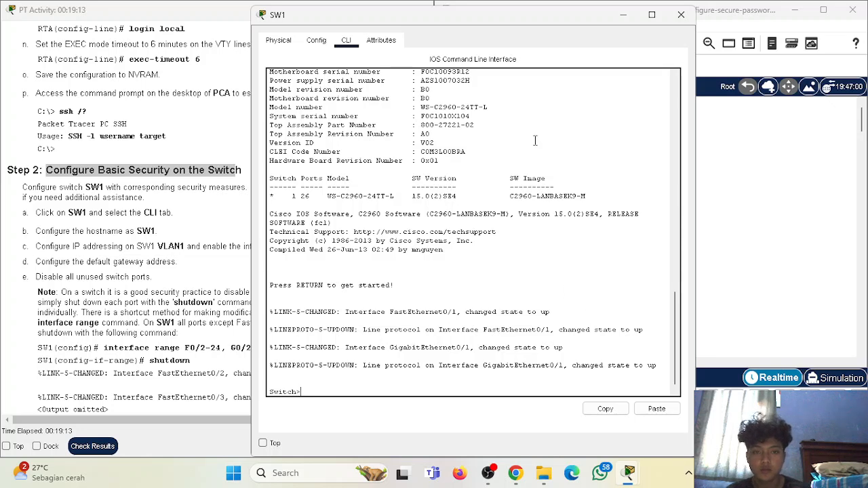
pyautogui.moveTo(499, 13); pyautogui.dragTo(669, 15)
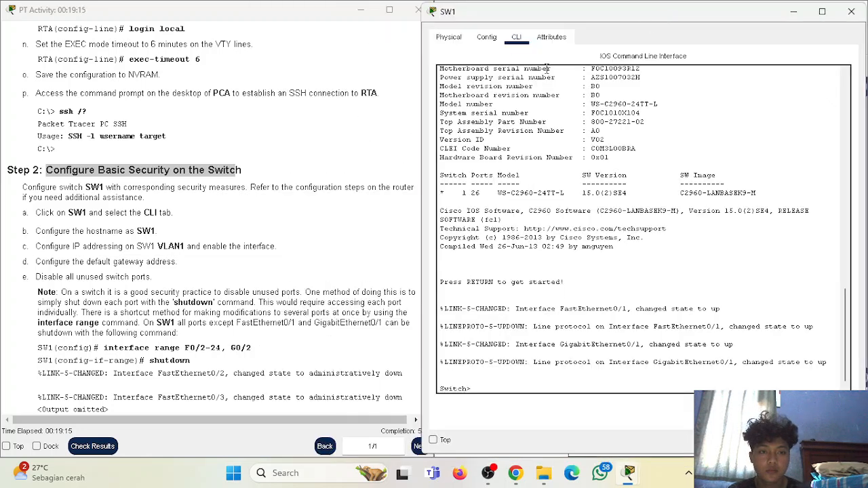
pyautogui.moveTo(426, 170); pyautogui.dragTo(438, 169)
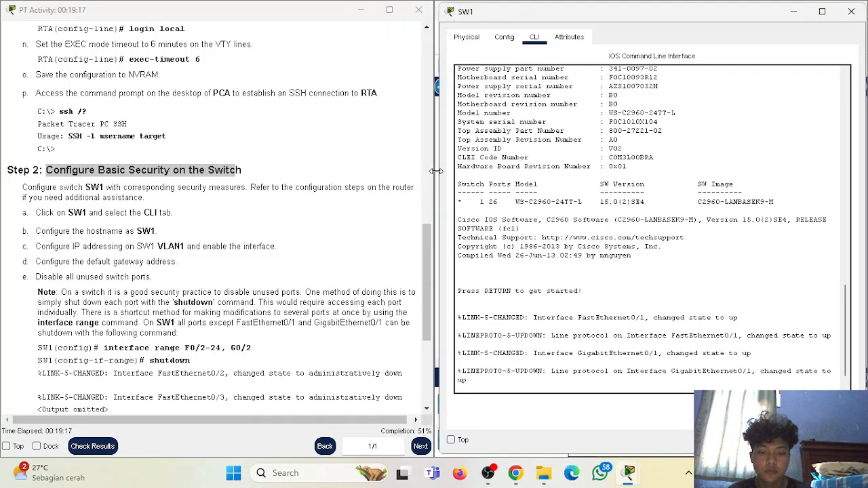
pyautogui.scroll(-5, 342, 282)
pyautogui.scroll(2, 343, 282)
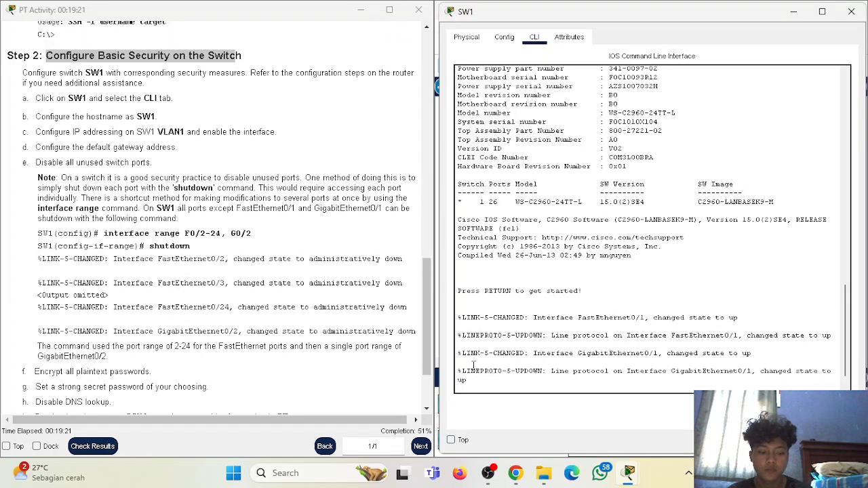
# - Enter enable and configure terminal on the switch, then apply 'hostname SW1'
pyautogui.press('Return')
pyautogui.press('Return')
pyautogui.write('enable')
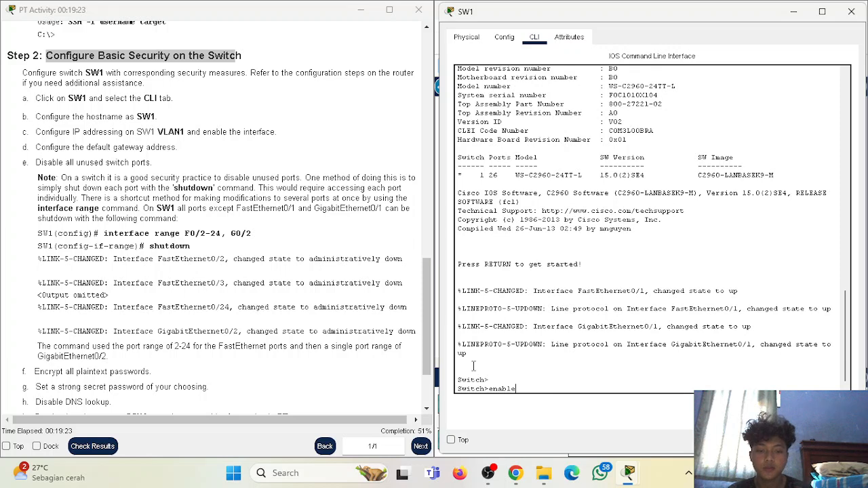
pyautogui.press('Return')
pyautogui.write('configure terminal')
pyautogui.press('Return')
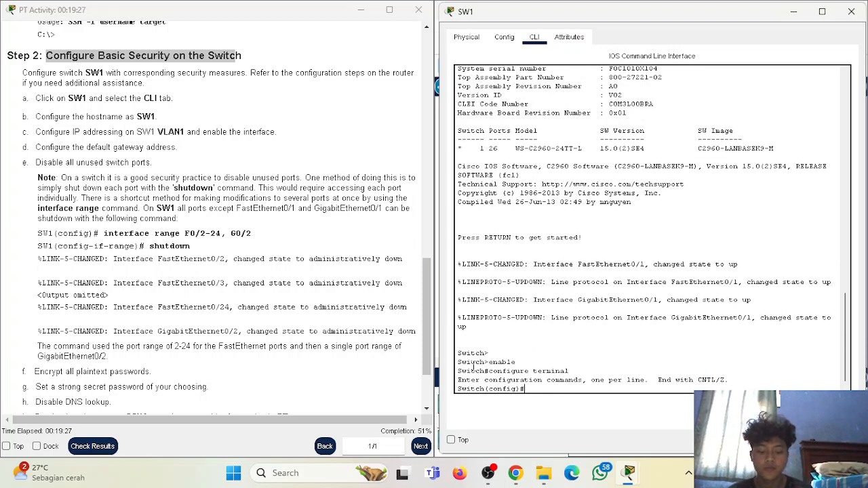
pyautogui.write('hostname SW1')
pyautogui.press('Return')
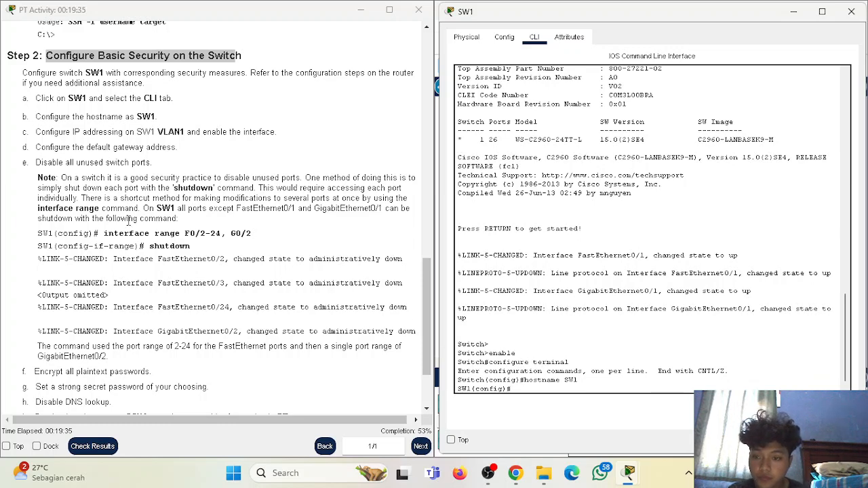
pyautogui.scroll(-3, 142, 230)
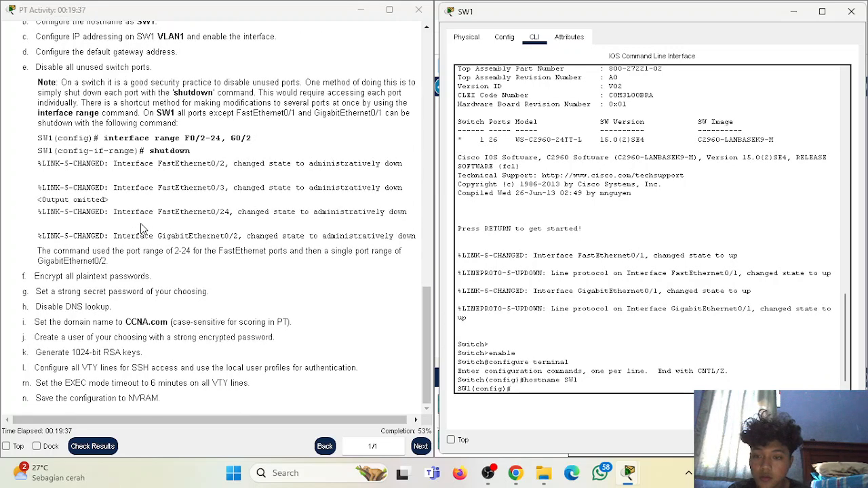
# - Under int vlan 1, set ip address 172.16.1.2 255.255.255.0, run no shutdown, and exit
pyautogui.scroll(5, 142, 229)
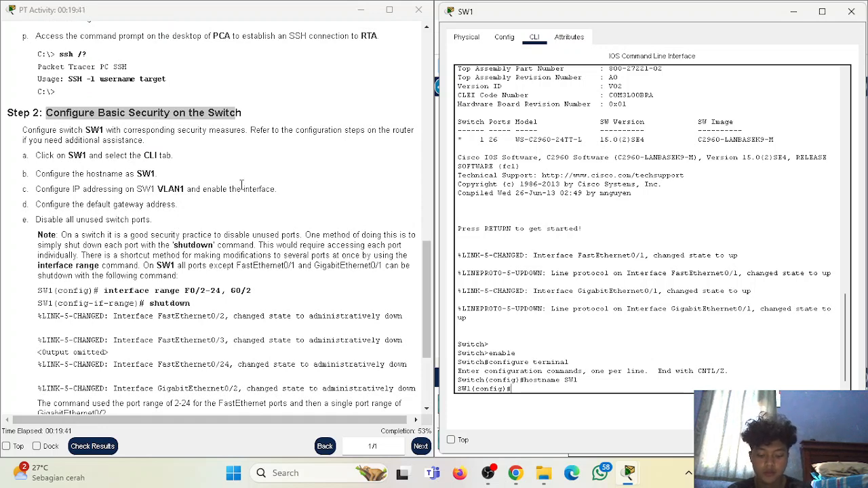
pyautogui.write('int v')
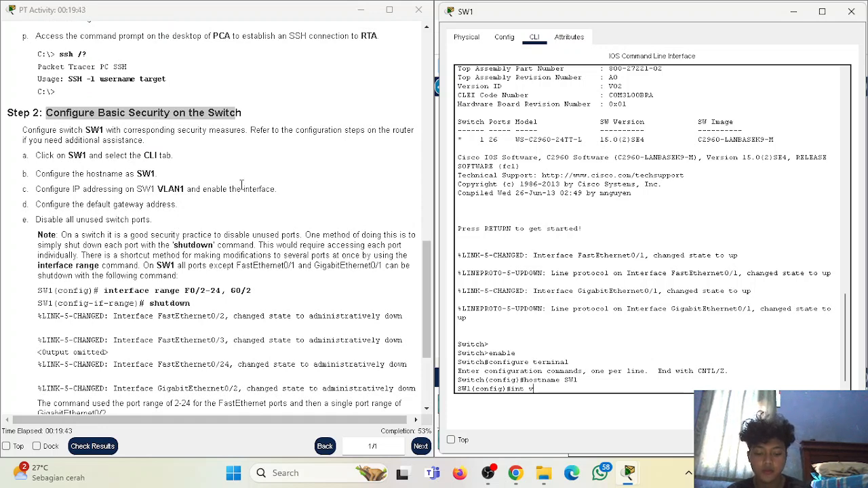
pyautogui.write('lan 1')
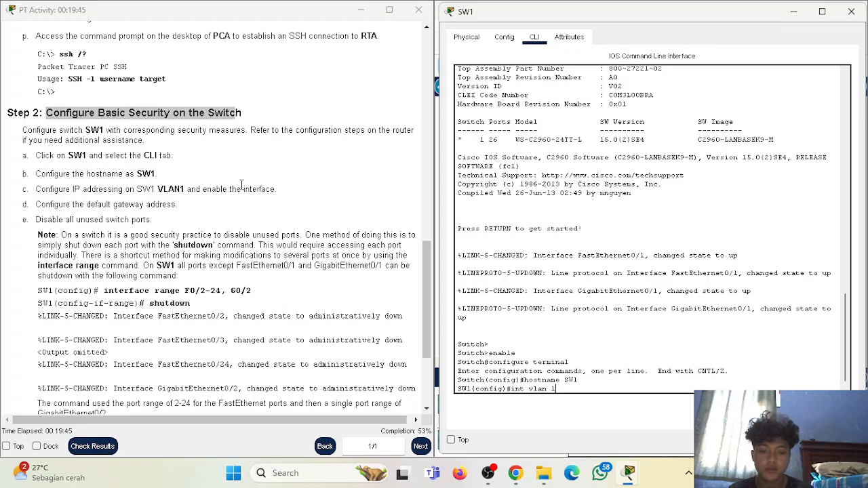
pyautogui.press('Return')
pyautogui.scroll(10, 232, 190)
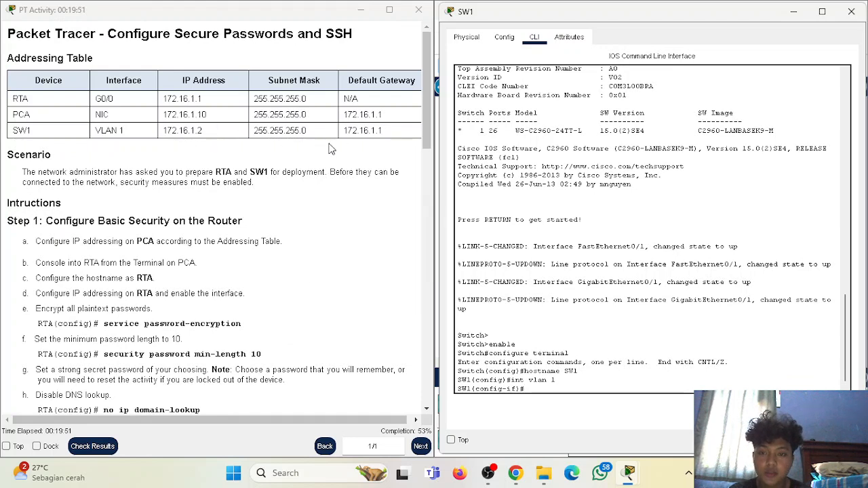
pyautogui.write('ip add')
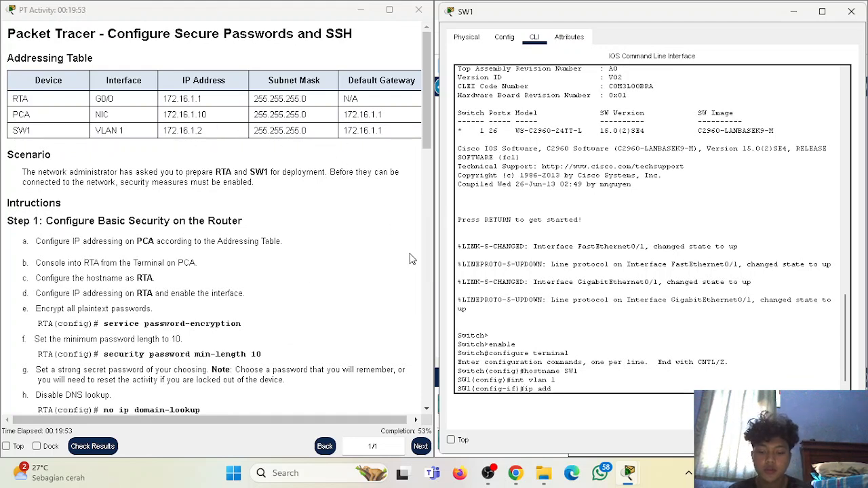
pyautogui.write('ress 1')
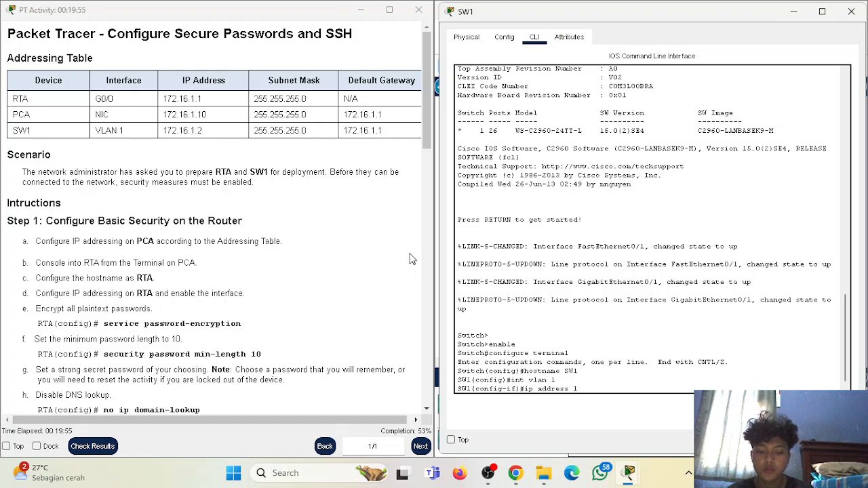
pyautogui.write('72.16.1')
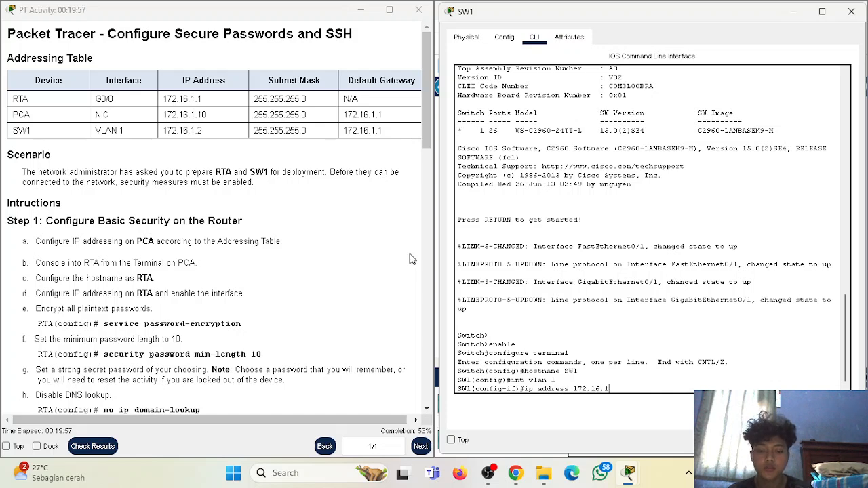
pyautogui.write('.2 255.255.255.0')
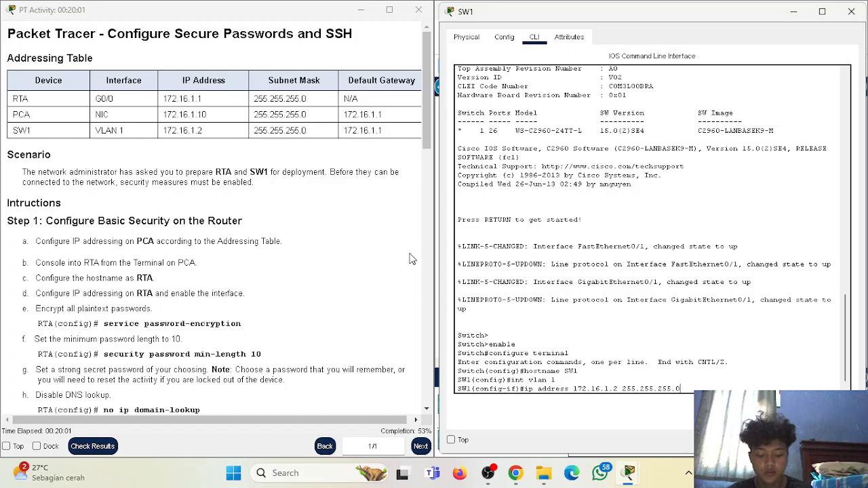
pyautogui.press('Return')
pyautogui.write('no shutdown')
pyautogui.press('Return')
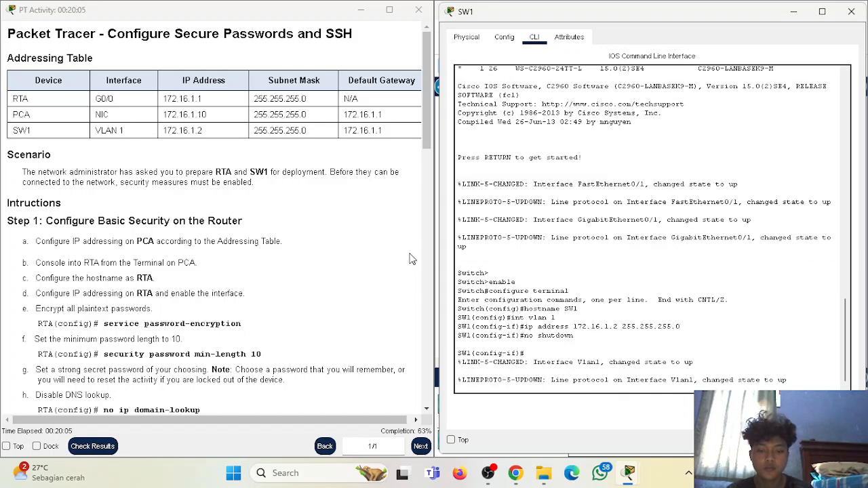
pyautogui.press('Return')
pyautogui.write('exit')
pyautogui.press('Return')
pyautogui.press('Return')
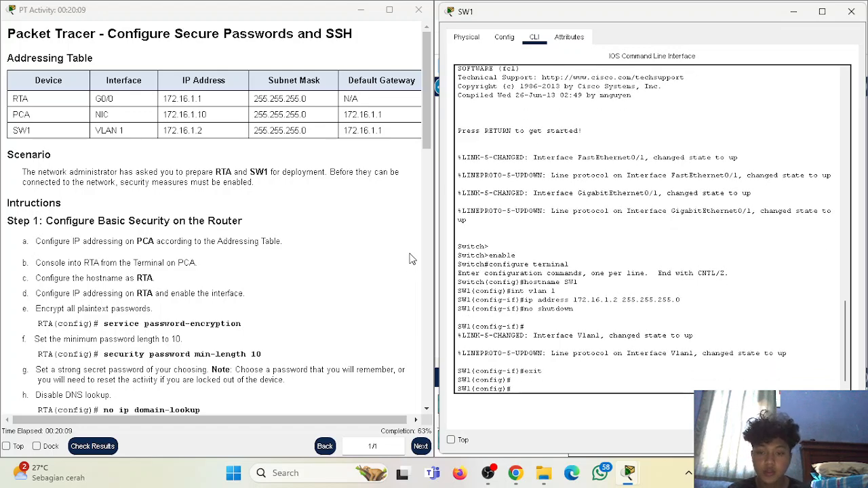
# - Scroll through the activity instructions to review the default gateway requirement
pyautogui.scroll(-15, 271, 112)
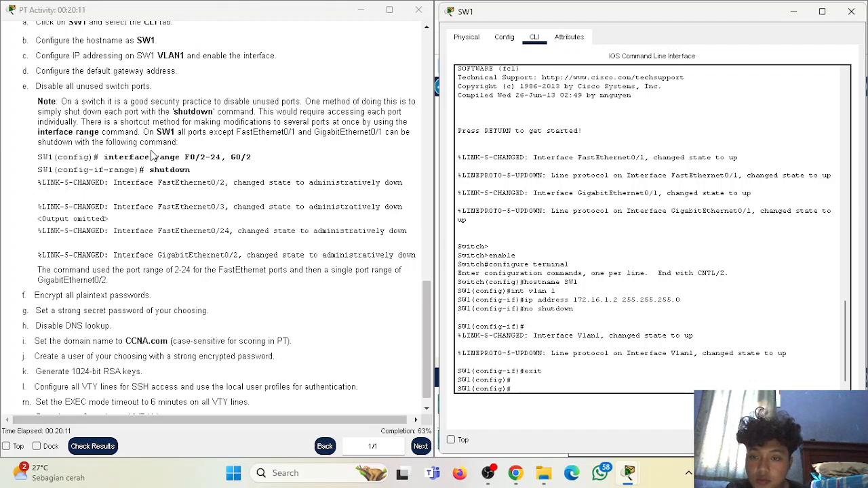
pyautogui.scroll(-1, 153, 136)
pyautogui.scroll(2, 154, 141)
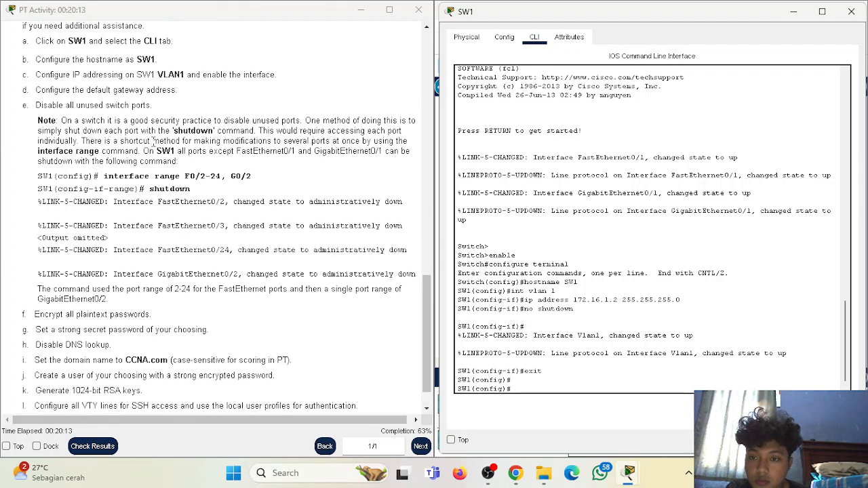
pyautogui.scroll(1, 153, 141)
pyautogui.moveTo(36, 128); pyautogui.dragTo(165, 131)
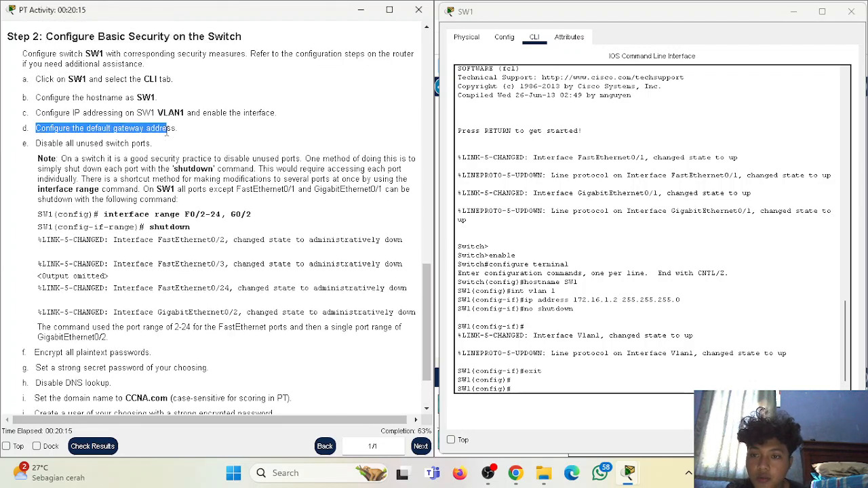
pyautogui.scroll(13, 177, 136)
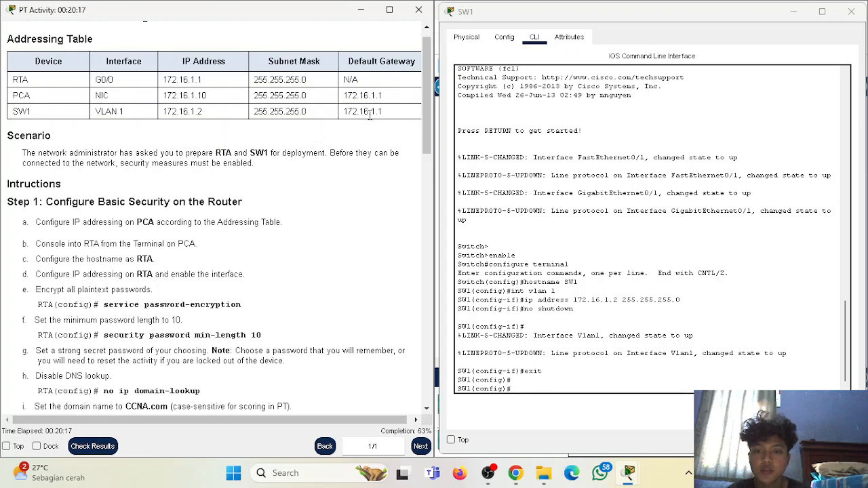
pyautogui.scroll(-5, 381, 139)
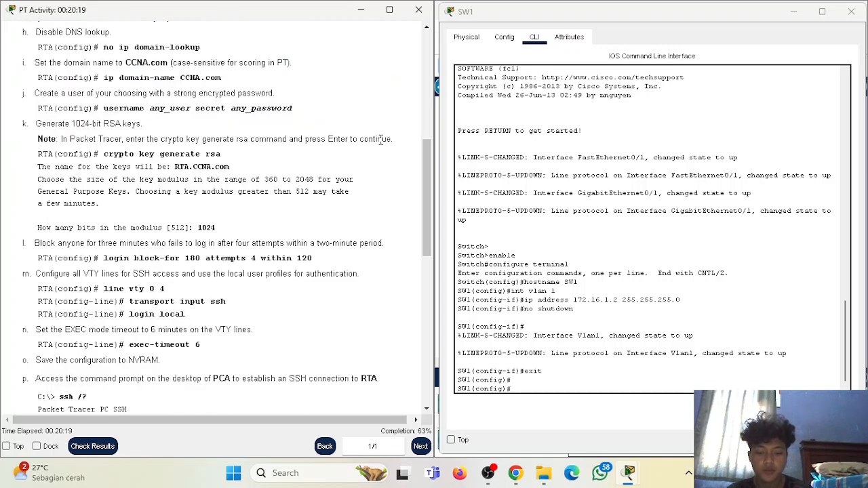
# - Enter 'ip default-gateway 172.16.1.1' on SW1, correcting the 'defaukt' typo after rejection
pyautogui.click(597, 358)
pyautogui.write('ip de')
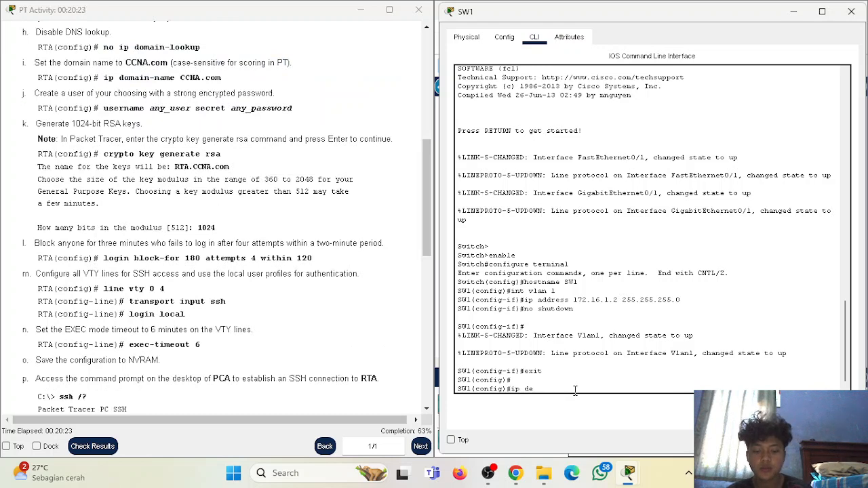
pyautogui.write('faukt-gateway')
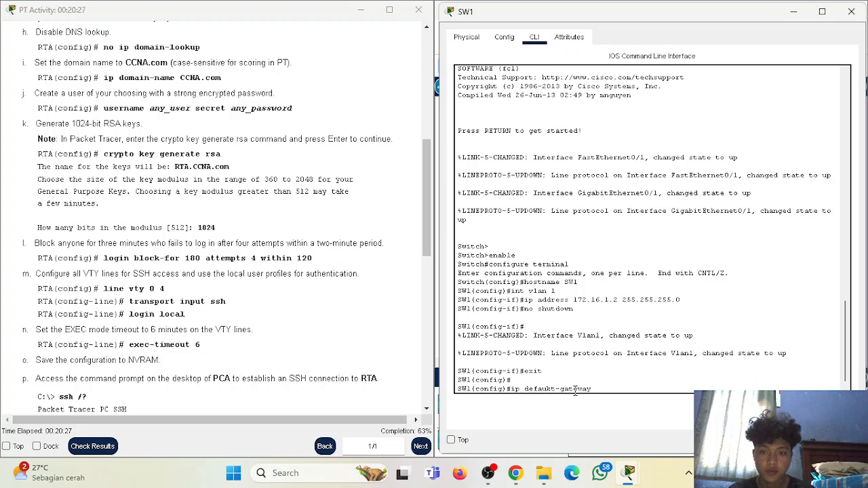
pyautogui.scroll(10, 399, 276)
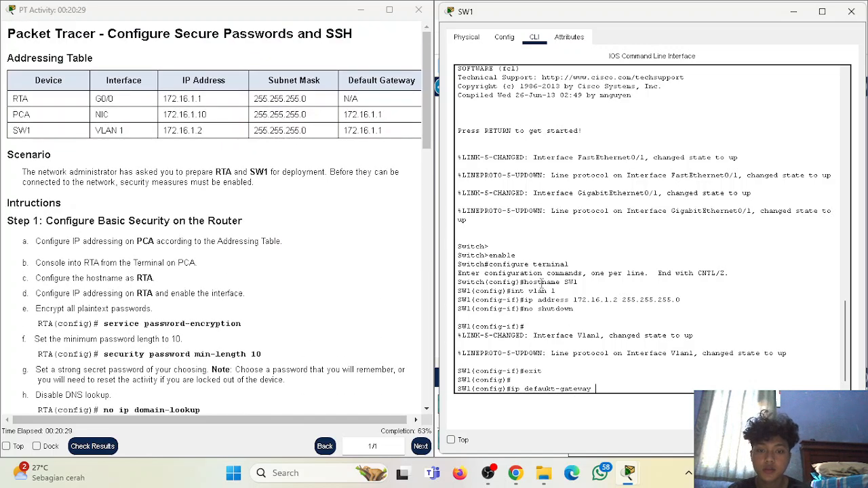
pyautogui.write('172.')
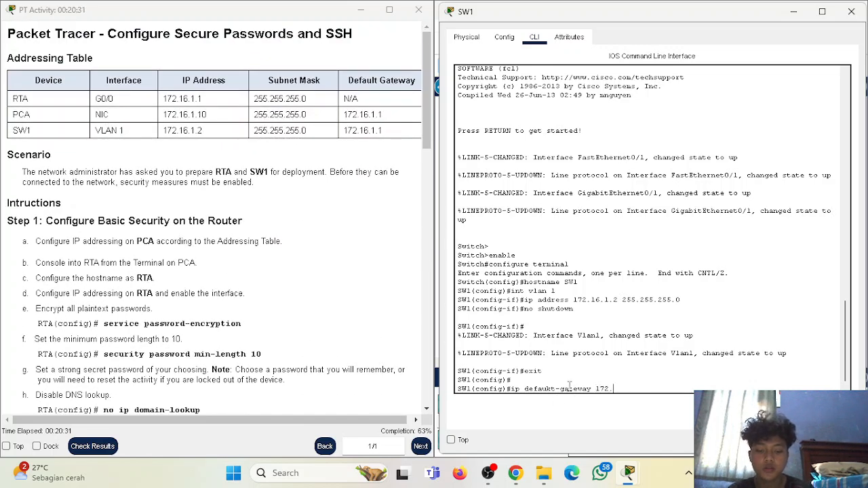
pyautogui.write('16.1.1')
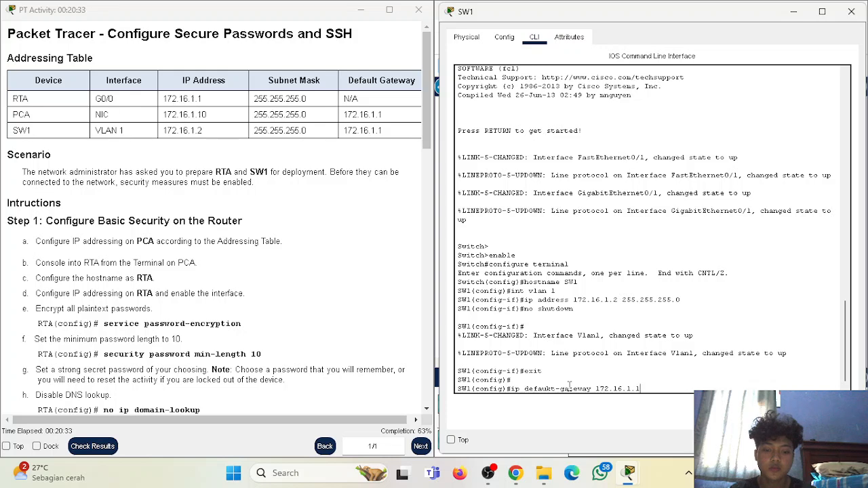
pyautogui.press('Return')
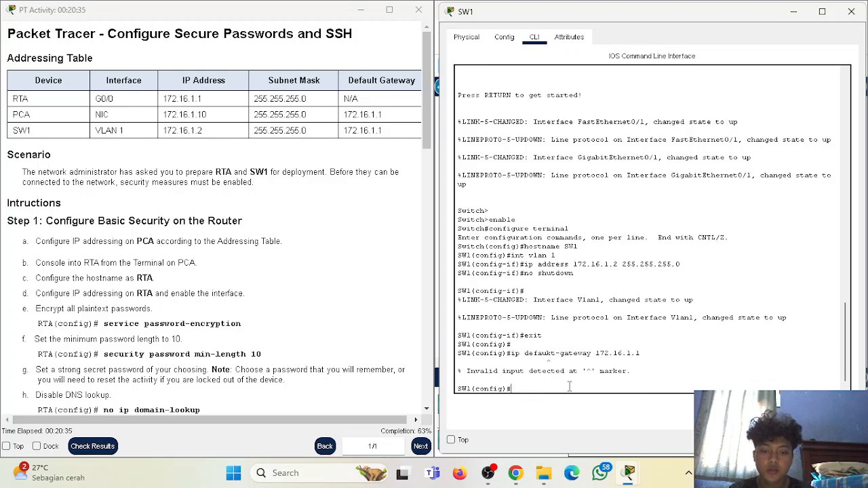
pyautogui.press('Up')
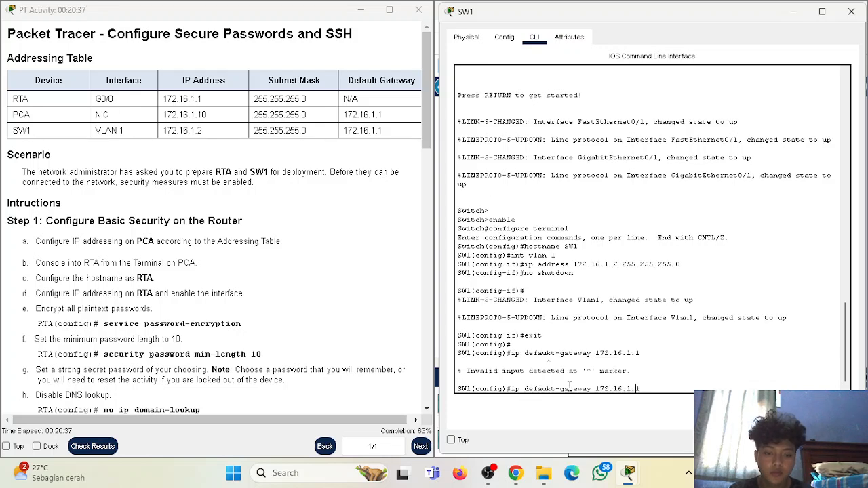
pyautogui.press('BackSpace')
pyautogui.write('l')
pyautogui.press('Return')
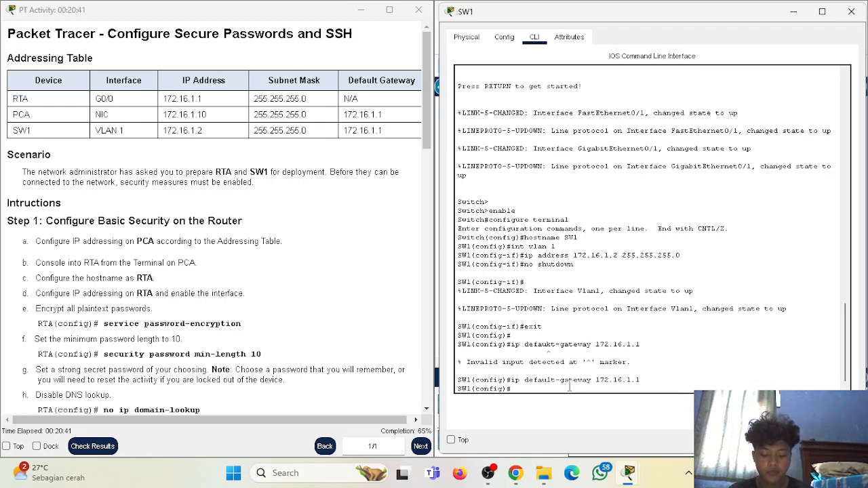
pyautogui.scroll(-20, 259, 290)
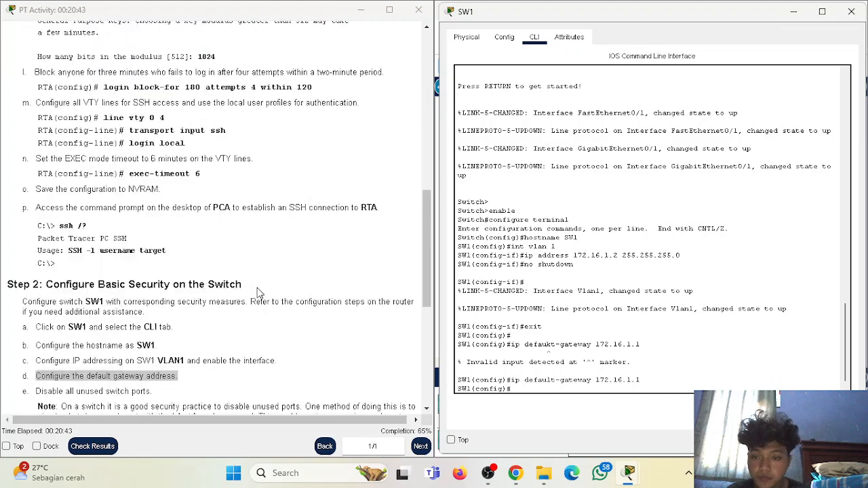
# - Enter 'service password-encryption' at SW1's global configuration prompt
pyautogui.click(181, 222)
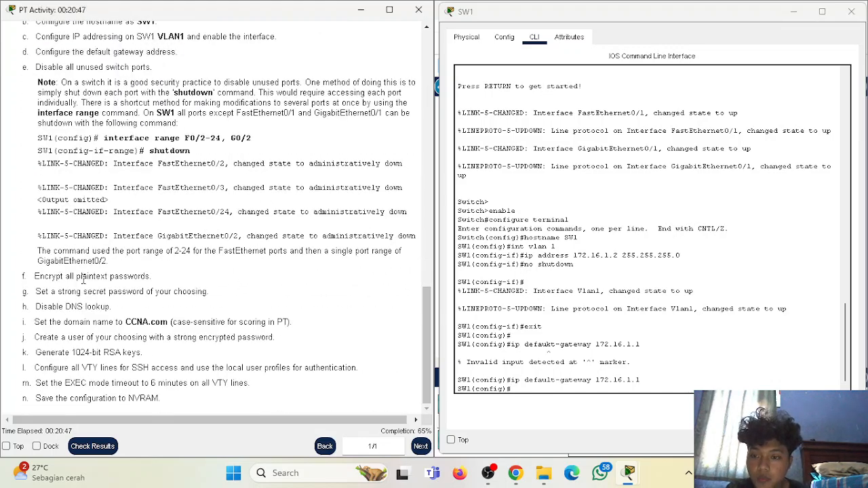
pyautogui.click(542, 387)
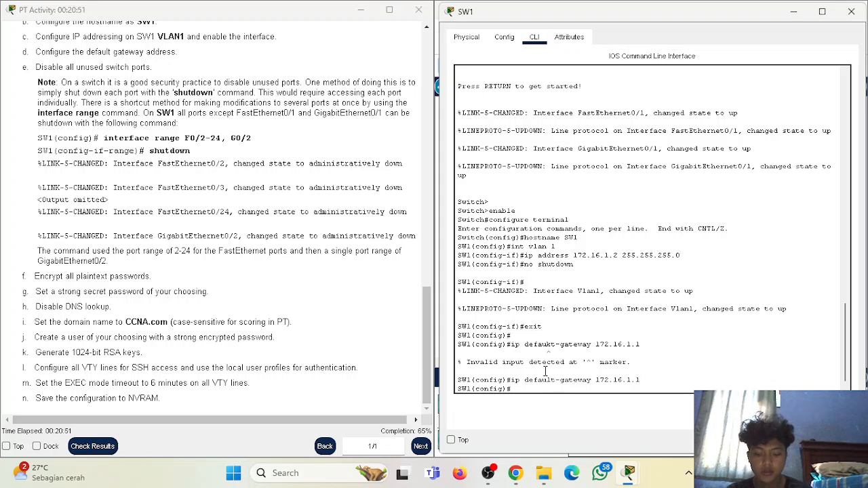
pyautogui.write('service passw')
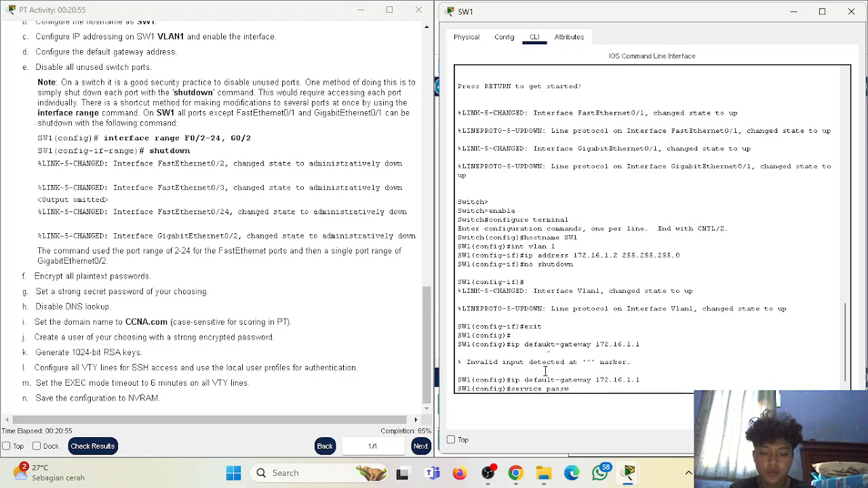
pyautogui.write('ord-')
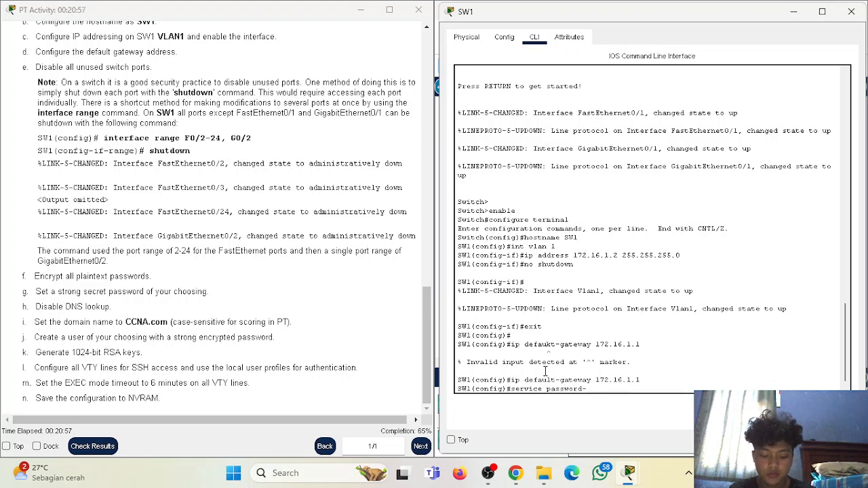
pyautogui.write('encryption')
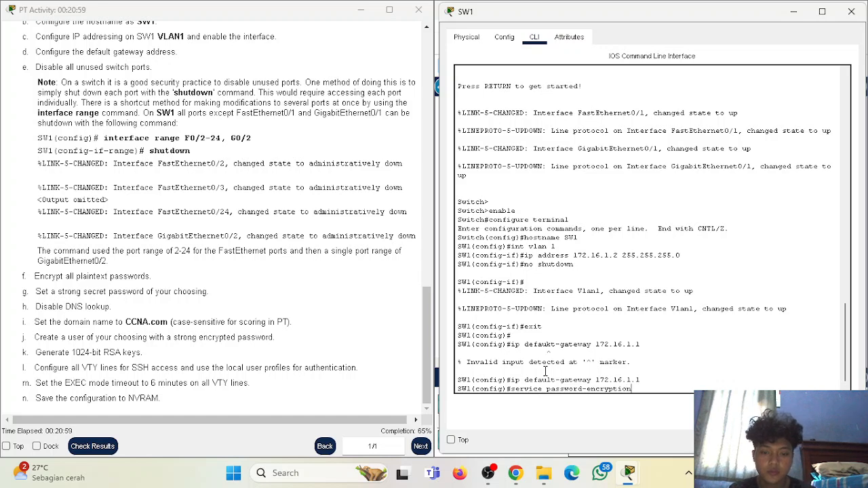
pyautogui.press('Return')
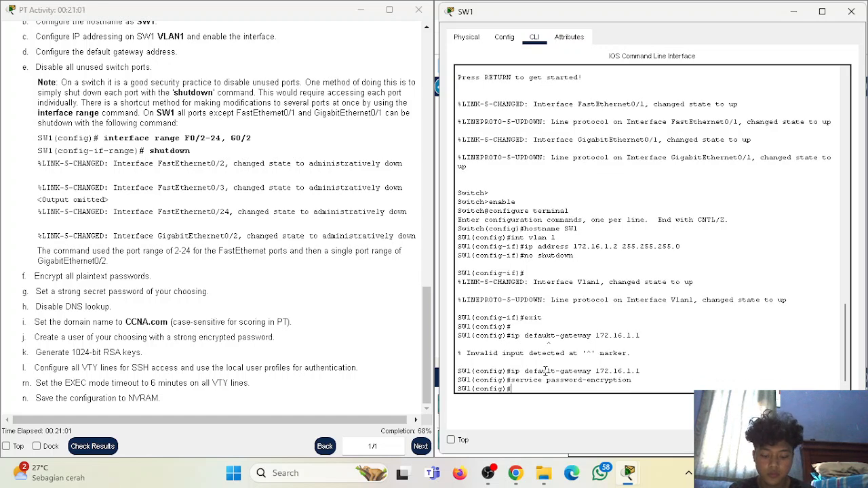
# - Submit 'security password min-length 10' on SW1 twice; both are rejected
pyautogui.write('security ')
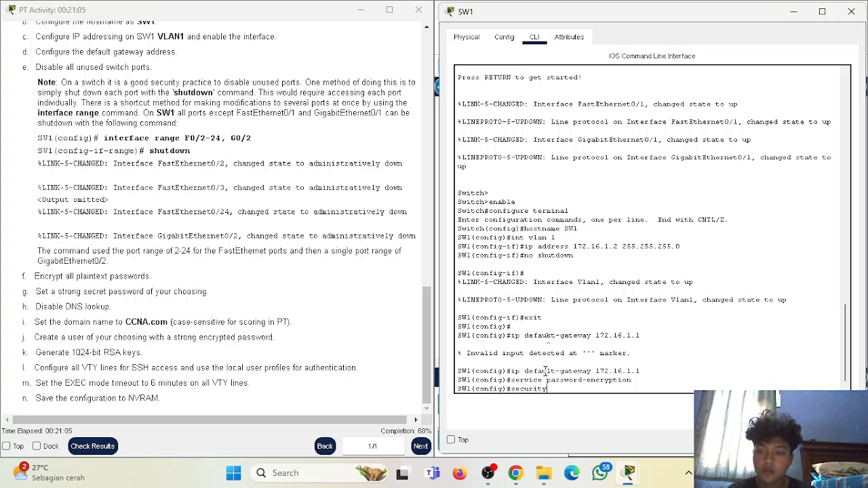
pyautogui.write('password min-len')
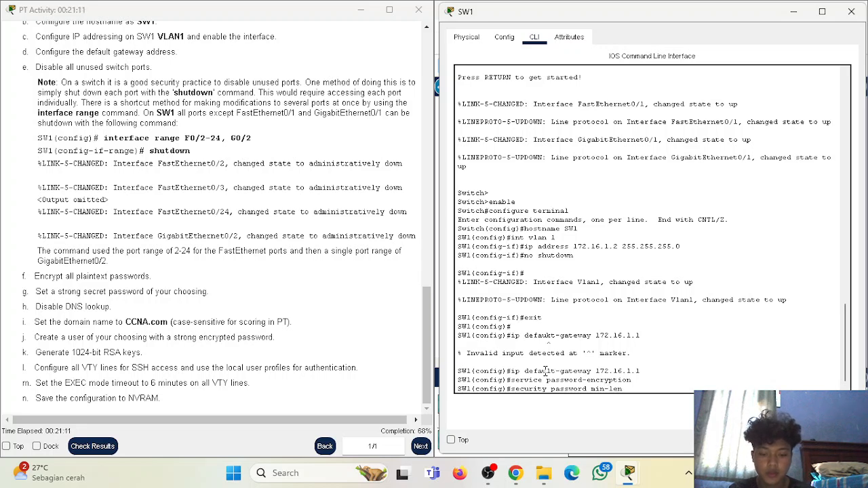
pyautogui.write('gth 10')
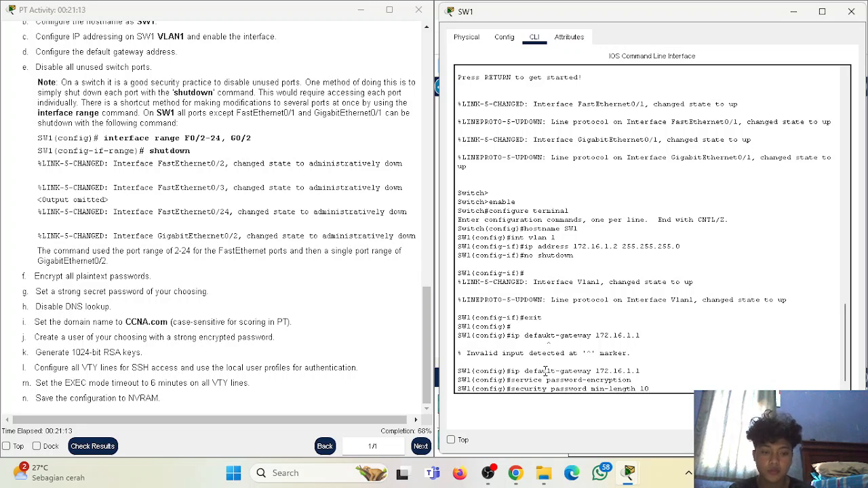
pyautogui.press('Return')
pyautogui.press('Return')
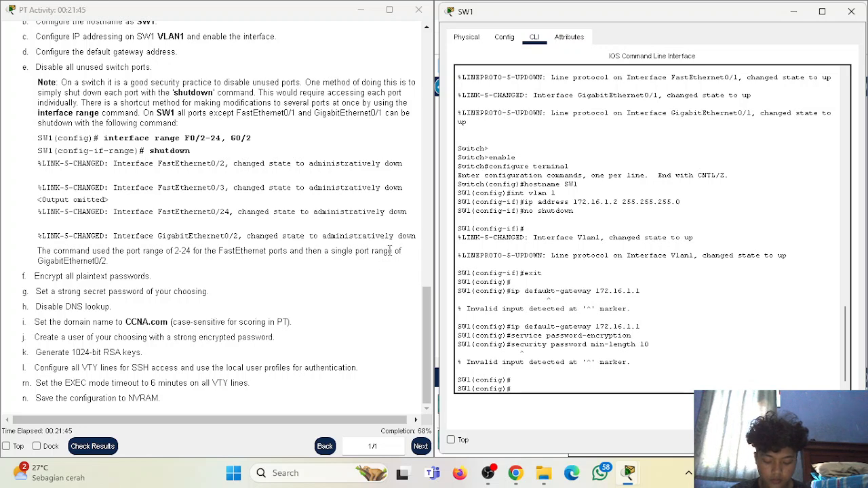
pyautogui.press('Up')
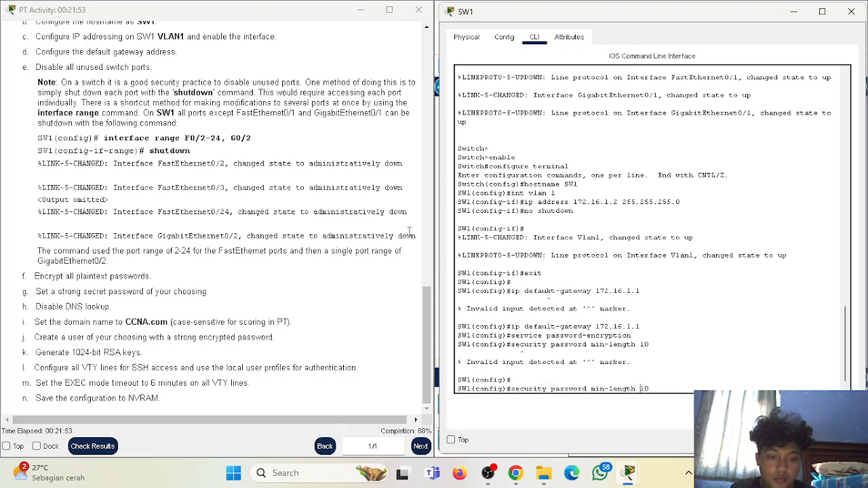
pyautogui.press('Return')
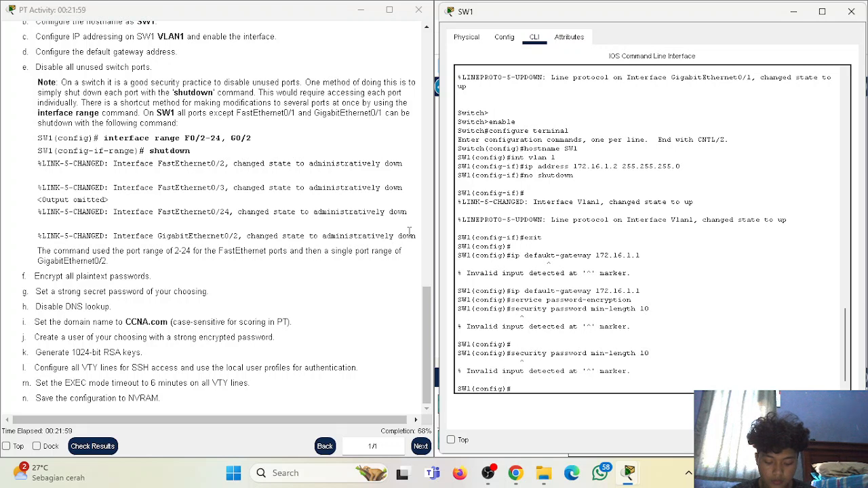
# - Retry with 'security password min-length 11', then recall it for further editing
pyautogui.press('Up')
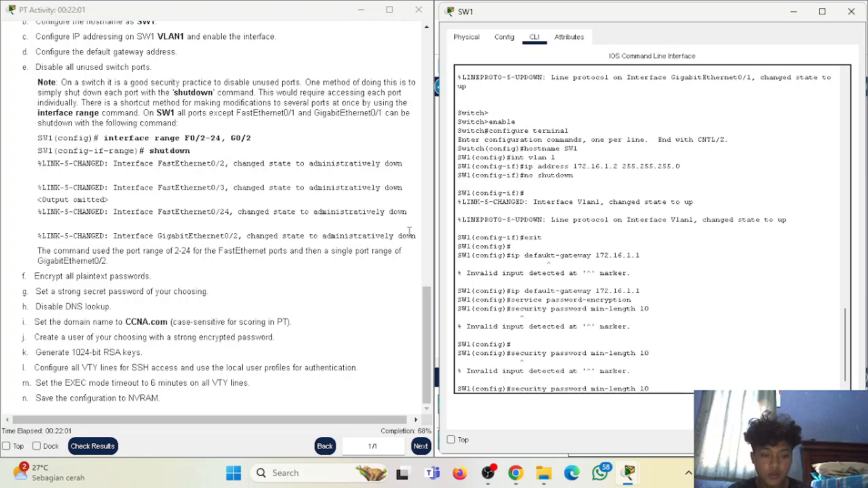
pyautogui.press('BackSpace')
pyautogui.write('1')
pyautogui.press('Return')
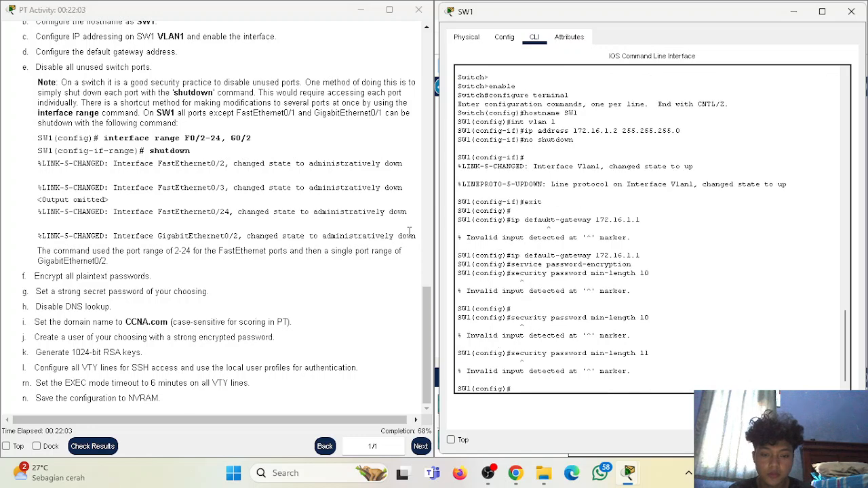
pyautogui.press('Up')
pyautogui.press('Left')
pyautogui.press('Left')
pyautogui.press('Left')
pyautogui.press('Left')
pyautogui.press('Left')
pyautogui.press('Left')
pyautogui.press('Left')
pyautogui.press('Left')
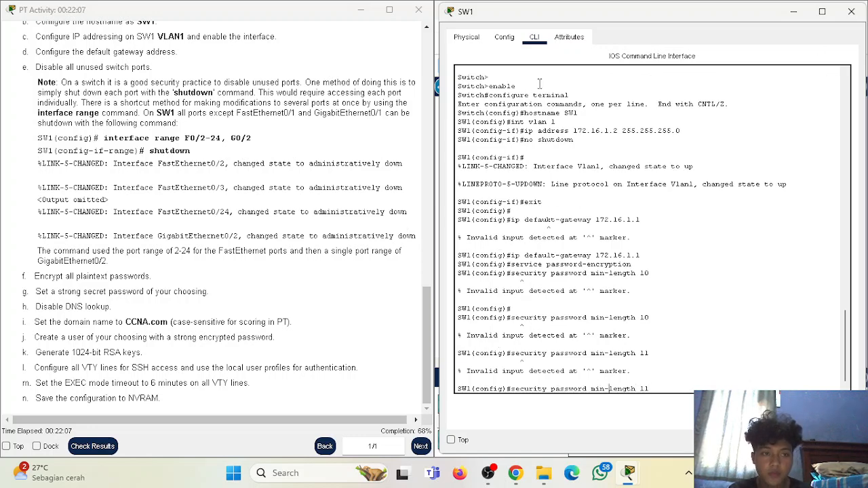
# - Close SW1, try opening RTA's CLI (blocked by the locked notice), then close RTA
pyautogui.click(852, 11)
pyautogui.click(650, 169)
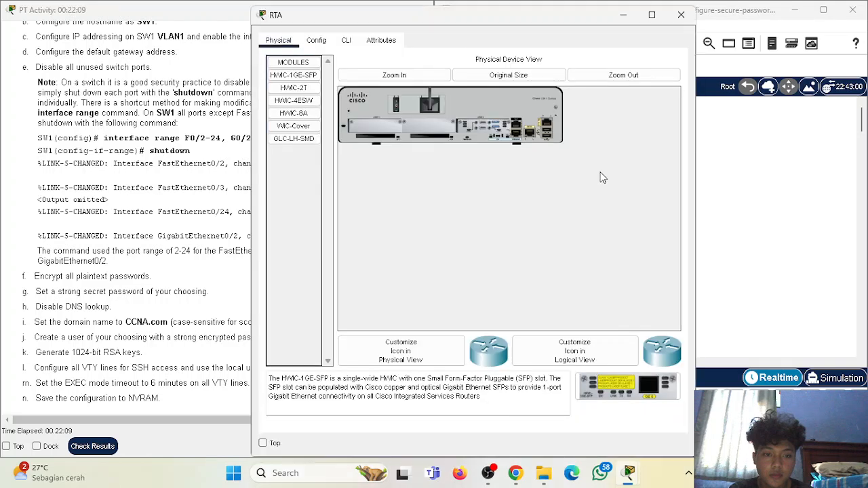
pyautogui.click(346, 40)
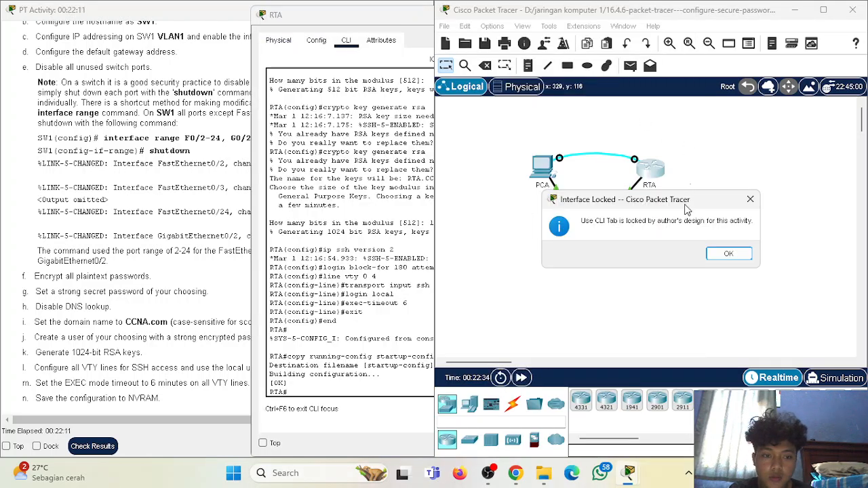
pyautogui.click(750, 201)
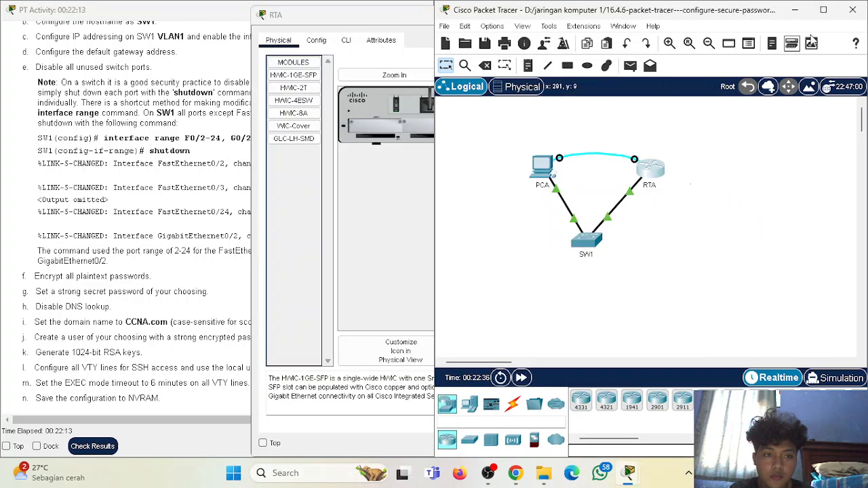
pyautogui.click(375, 163)
pyautogui.click(345, 42)
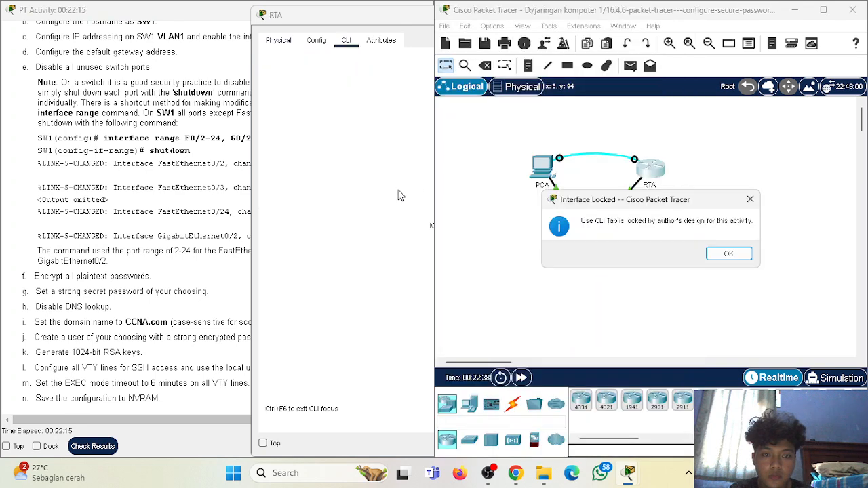
pyautogui.click(749, 200)
pyautogui.click(403, 262)
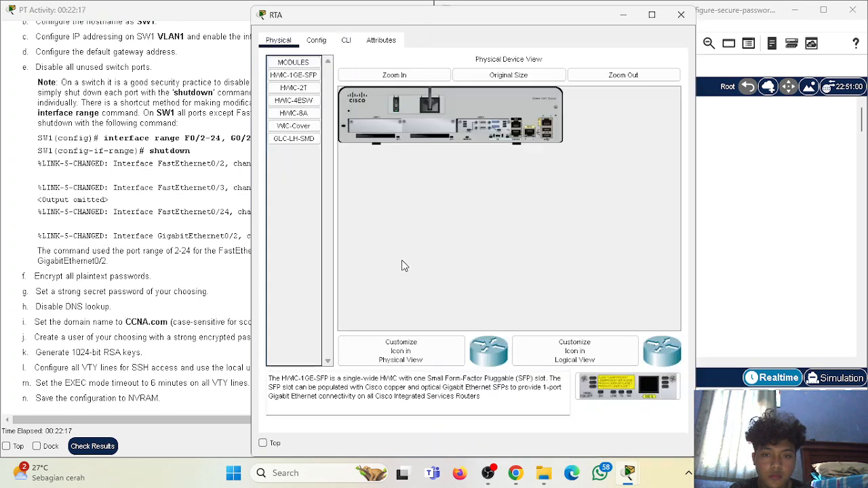
pyautogui.click(681, 15)
# - Open PCA's Terminal with default settings, scroll back through RTA's output, then close PCA
pyautogui.click(548, 174)
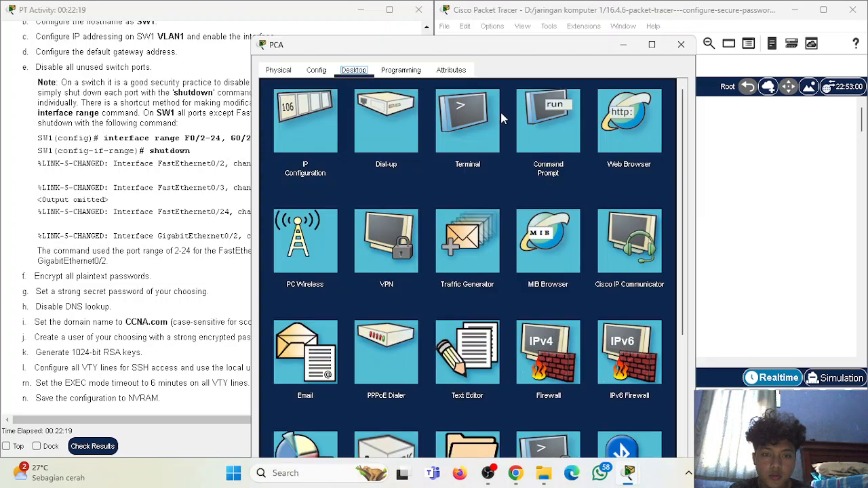
pyautogui.click(551, 135)
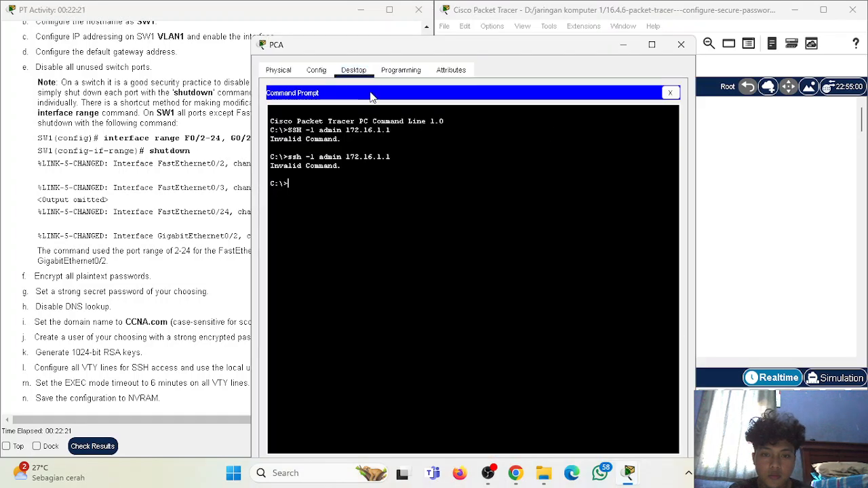
pyautogui.click(671, 89)
pyautogui.click(467, 121)
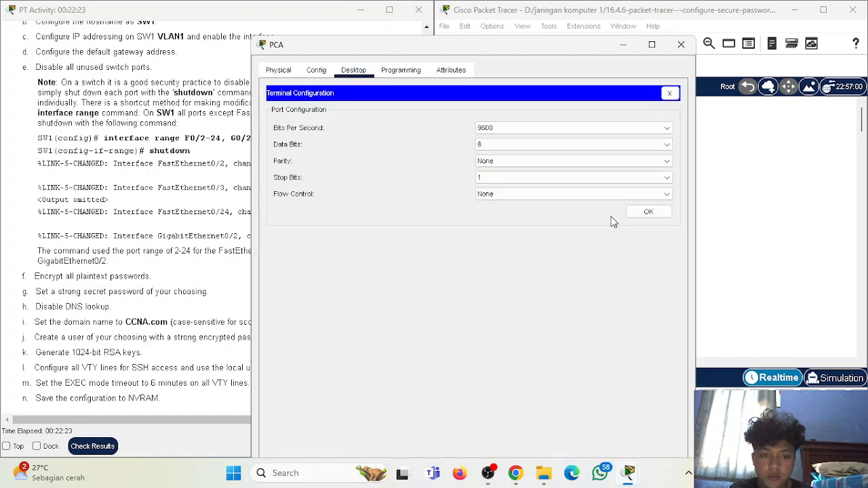
pyautogui.click(645, 210)
pyautogui.scroll(6, 425, 216)
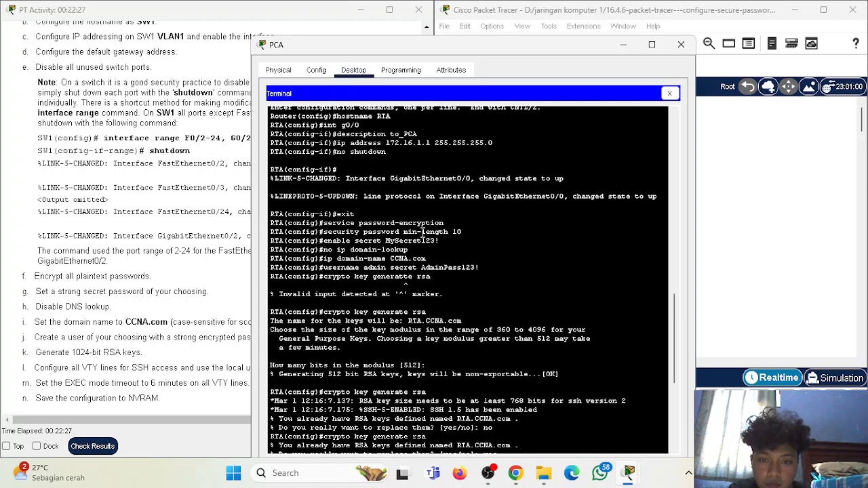
pyautogui.click(681, 44)
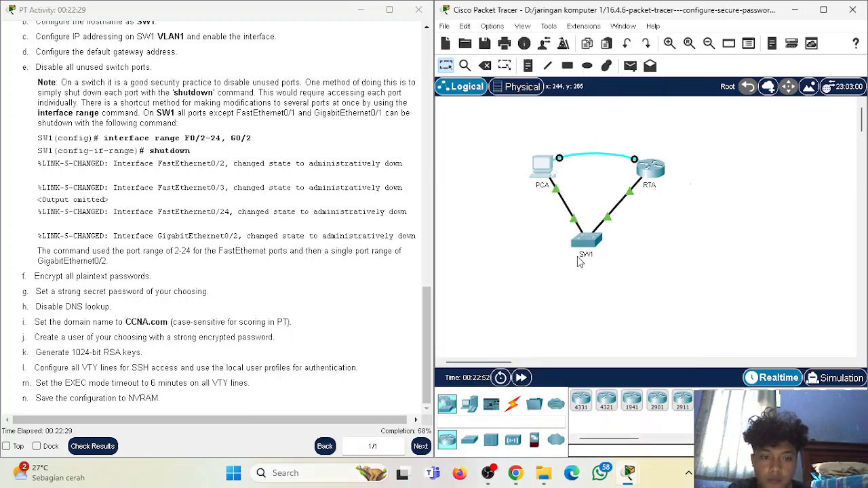
# - Reopen SW1's CLI beside the instructions and retry 'security password min-length 10' in configuration mode
pyautogui.click(586, 243)
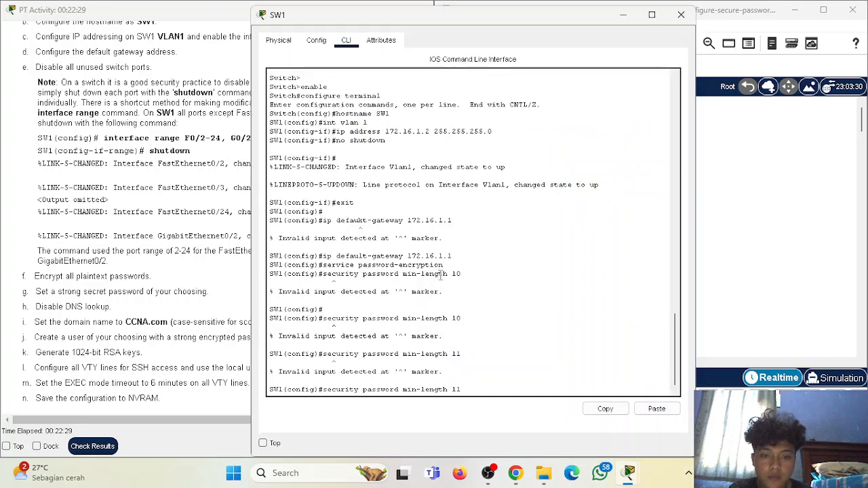
pyautogui.doubleClick(468, 389)
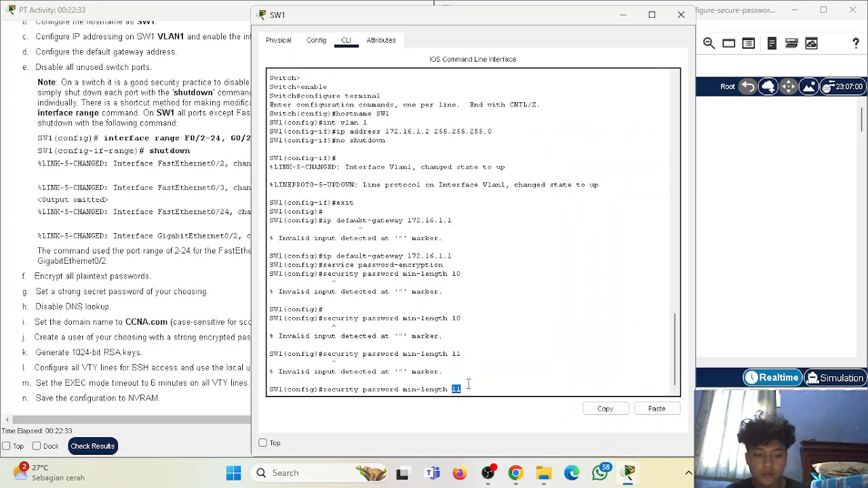
pyautogui.press('Return')
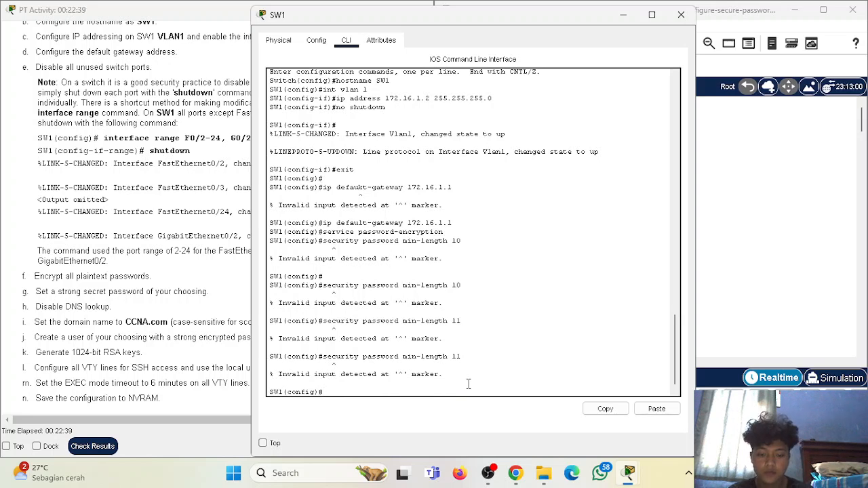
pyautogui.write('sexurity')
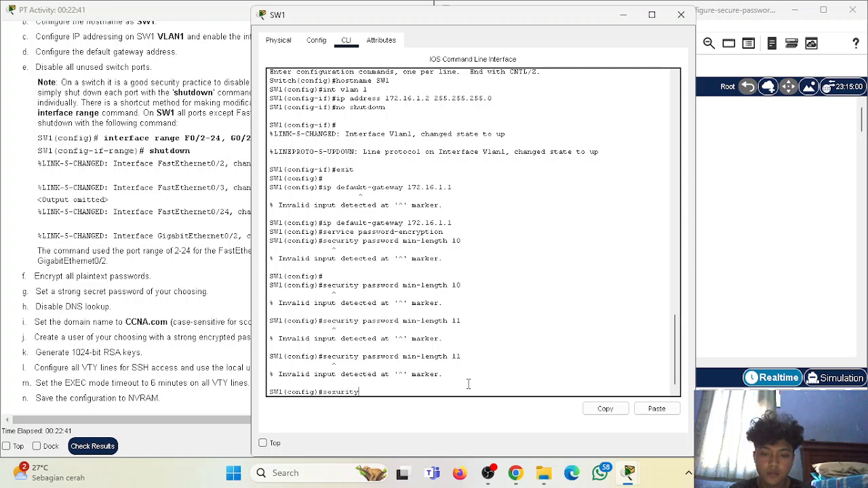
pyautogui.press('BackSpace')
pyautogui.press('BackSpace')
pyautogui.press('BackSpace')
pyautogui.press('BackSpace')
pyautogui.press('BackSpace')
pyautogui.press('BackSpace')
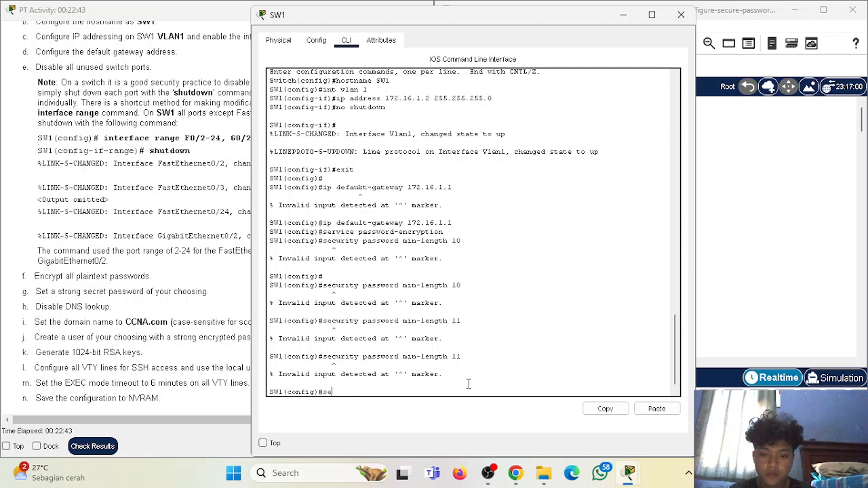
pyautogui.write('curity')
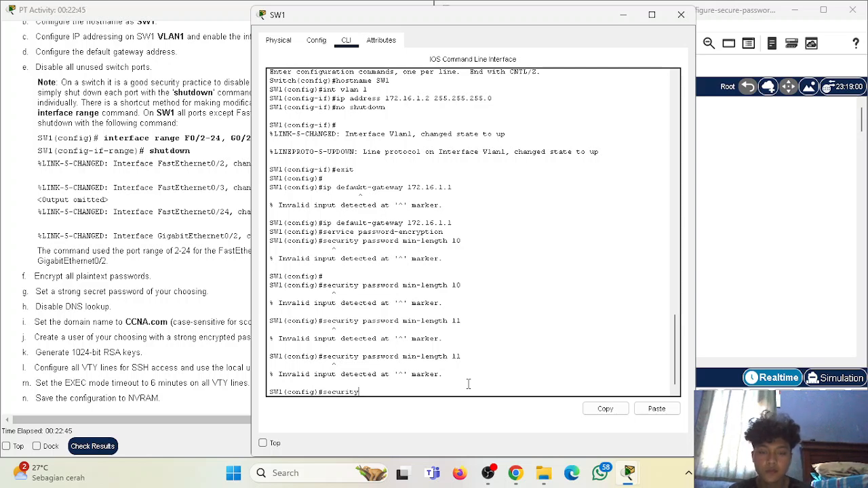
pyautogui.moveTo(455, 17); pyautogui.dragTo(867, 14)
pyautogui.moveTo(420, 161); pyautogui.dragTo(435, 161)
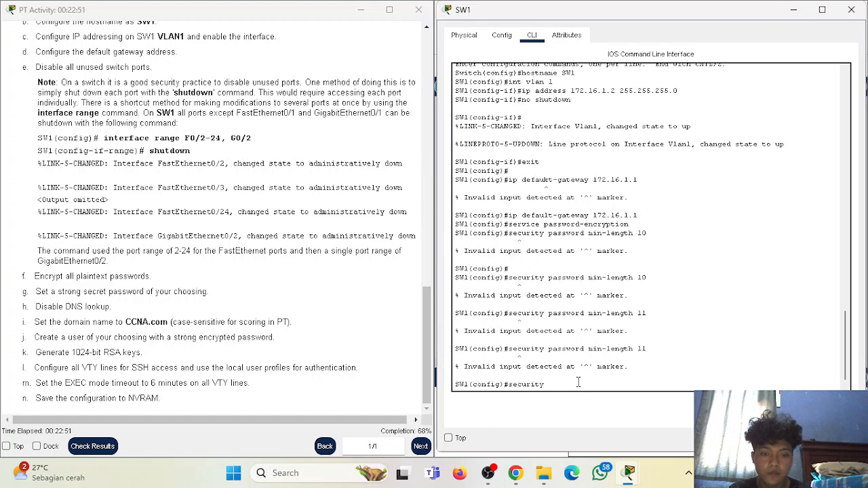
pyautogui.write('passwo')
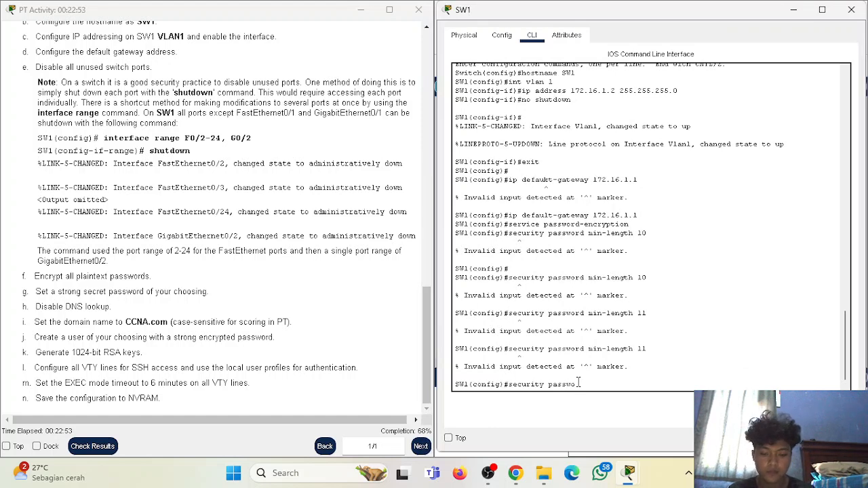
pyautogui.write('rd min-length 10')
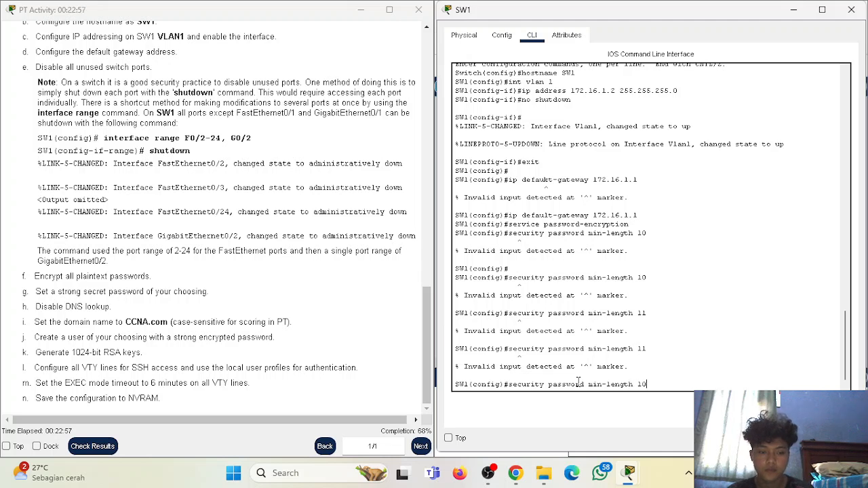
pyautogui.press('Return')
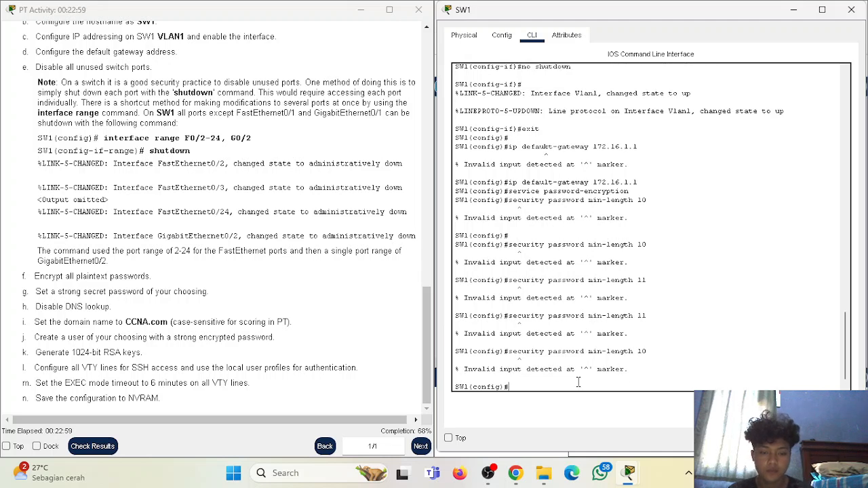
# - Retry the min-length 10 command from privileged mode, then again in global configuration mode
pyautogui.write('exit')
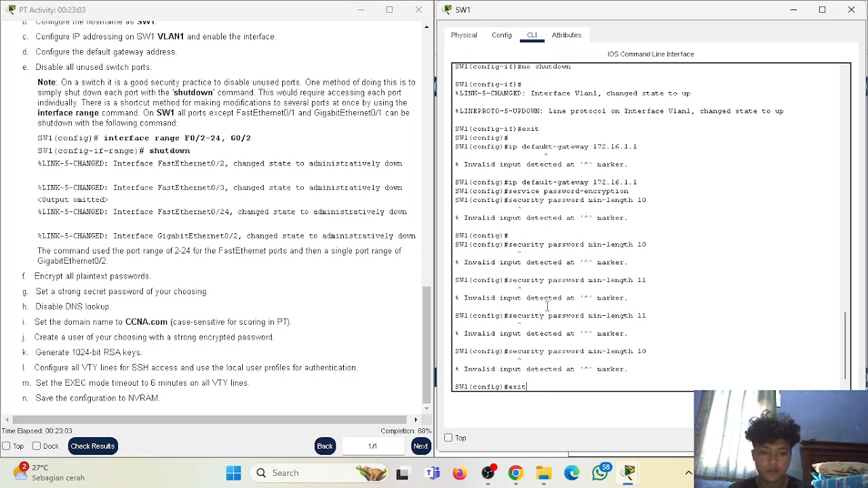
pyautogui.press('Return')
pyautogui.write('securit')
pyautogui.write('y ')
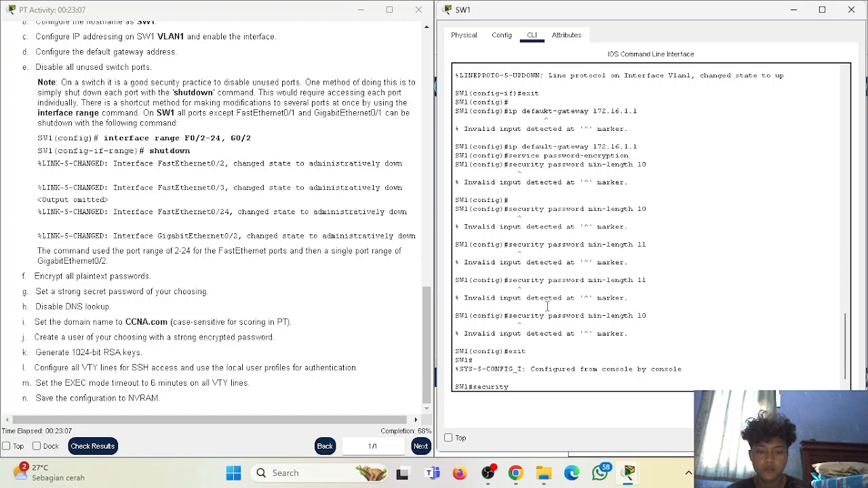
pyautogui.write('passwo')
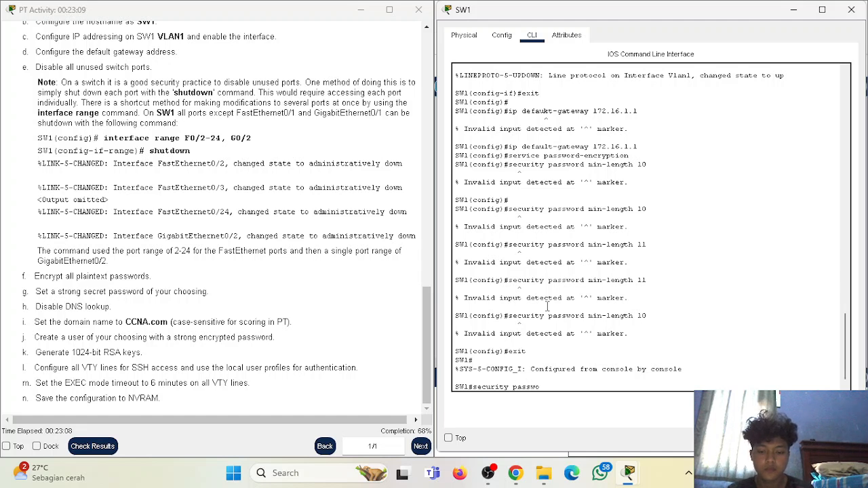
pyautogui.write('rd min-length 10')
pyautogui.press('Return')
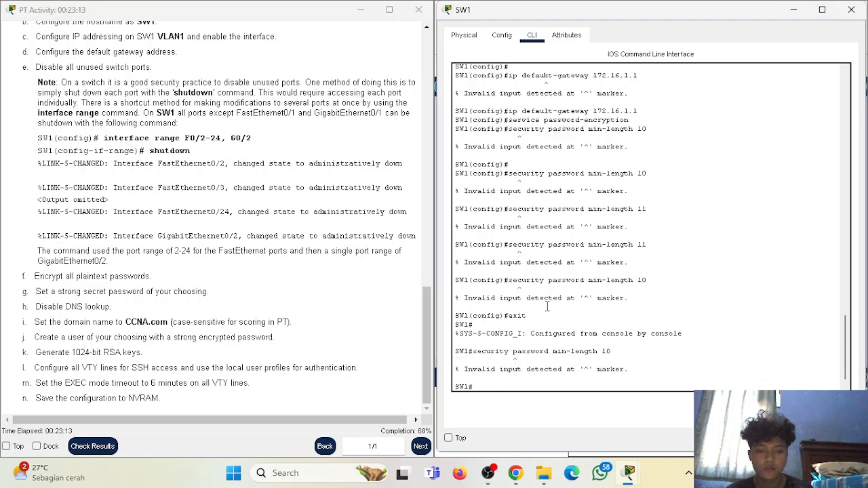
pyautogui.write('con')
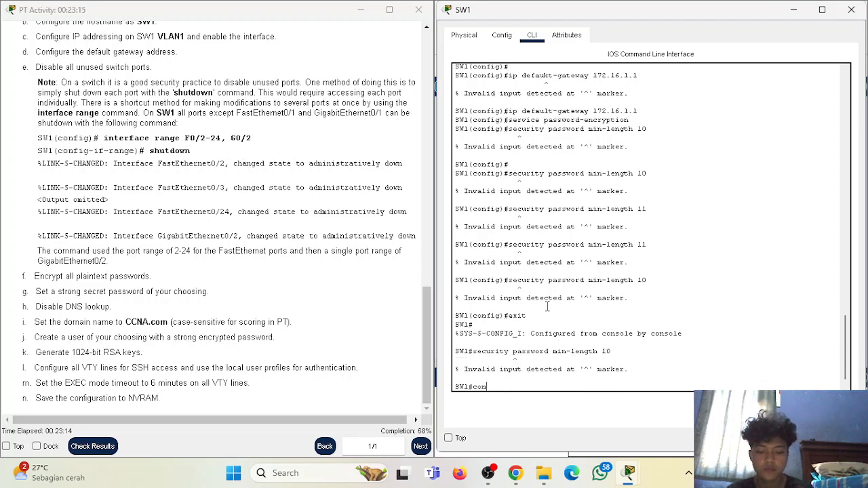
pyautogui.write('f term')
pyautogui.press('Return')
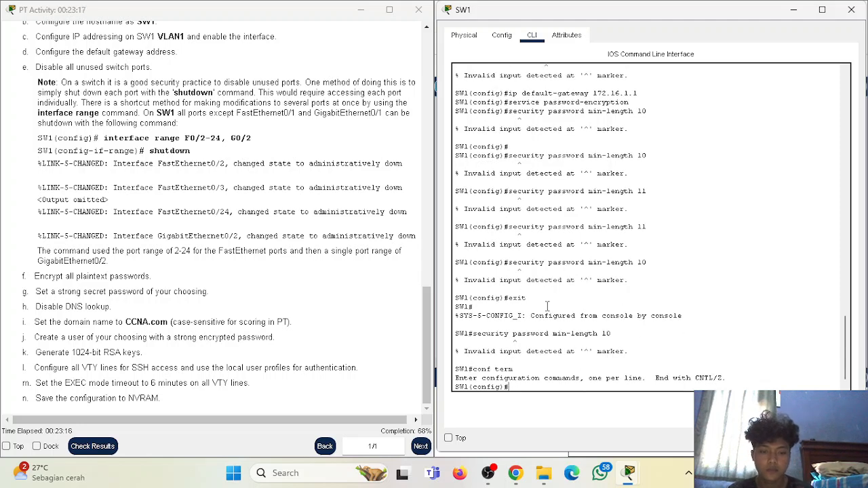
pyautogui.press('Up')
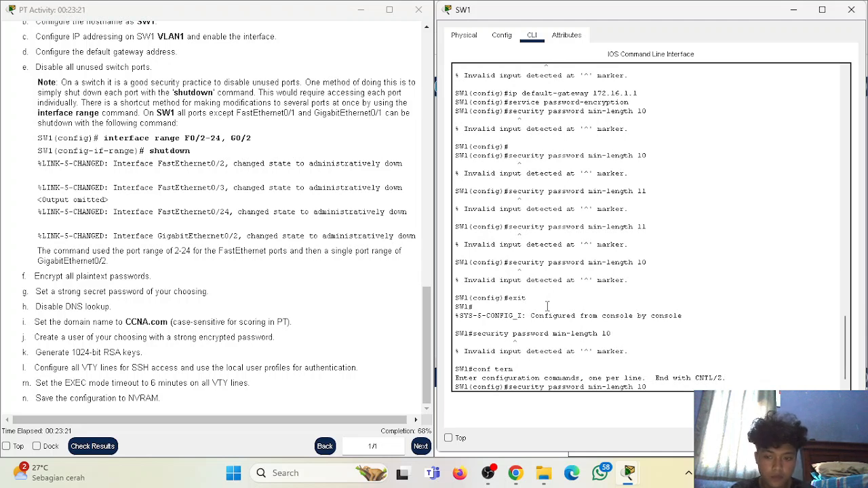
pyautogui.press('Return')
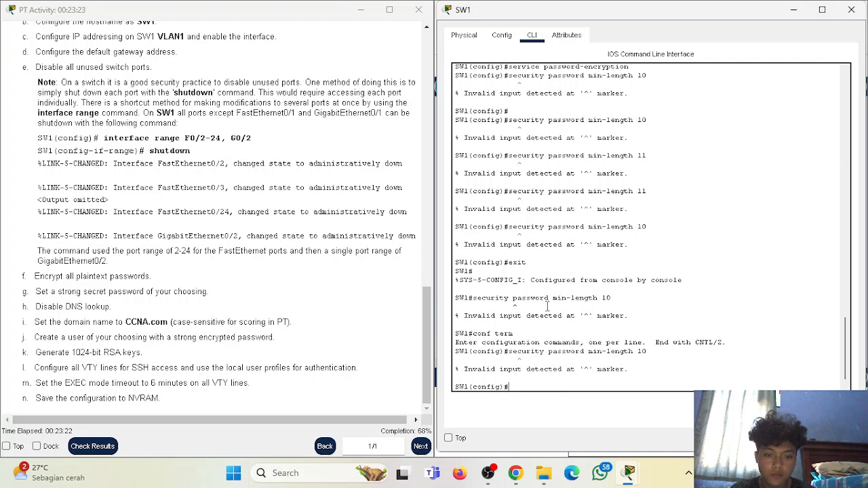
# - Set SW1's enable secret password and disable DNS lookup with 'no ip domain-lookup'
pyautogui.write('enable secret')
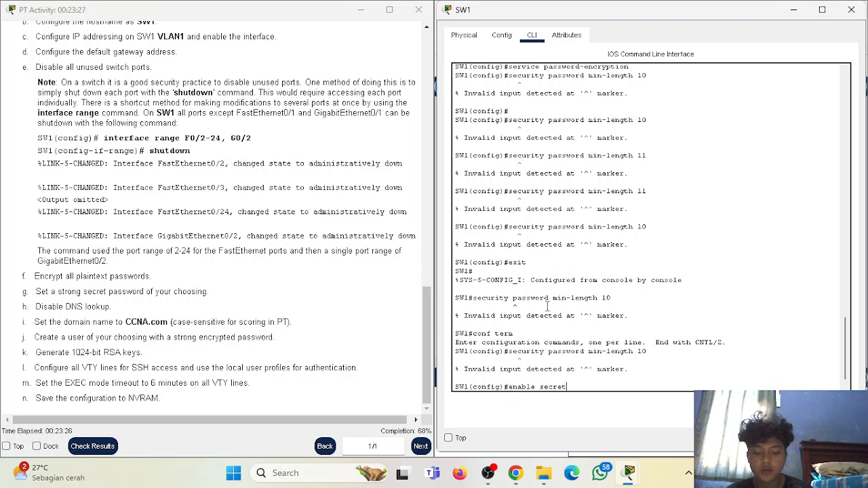
pyautogui.write(' Swit')
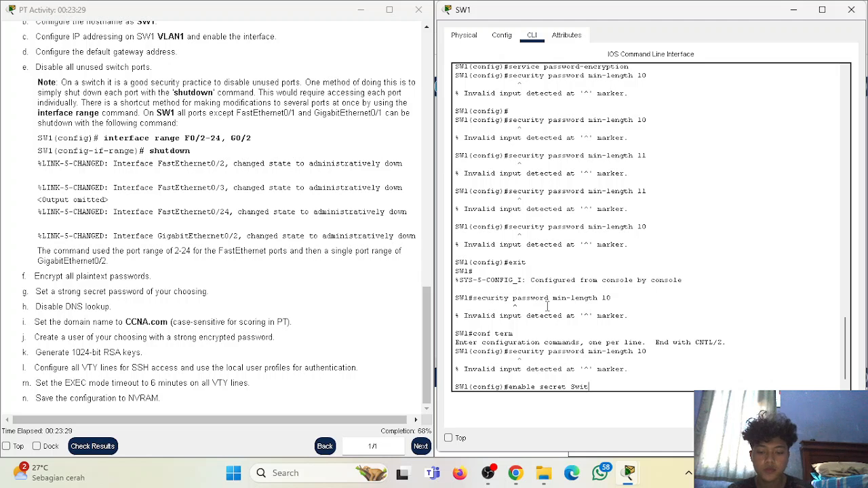
pyautogui.write('chSec')
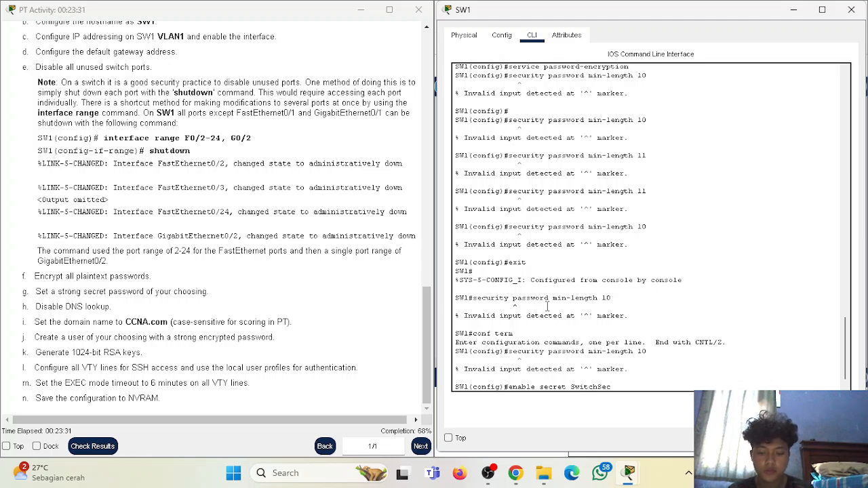
pyautogui.write('ret123!')
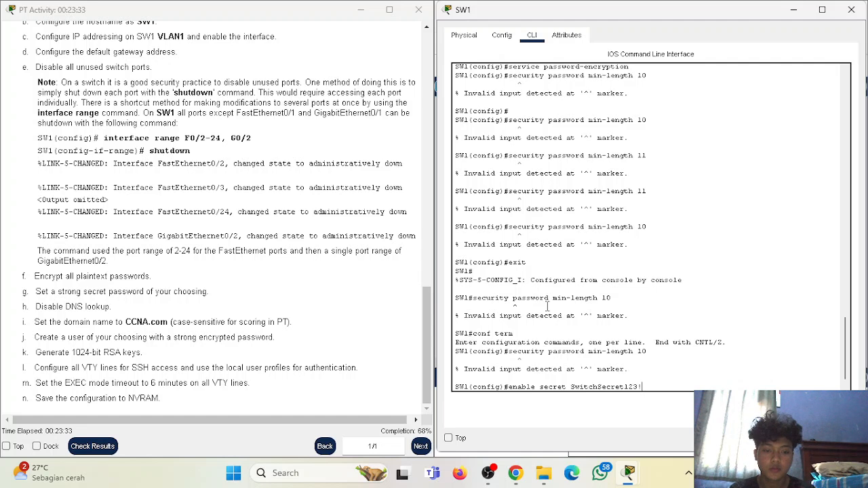
pyautogui.press('Return')
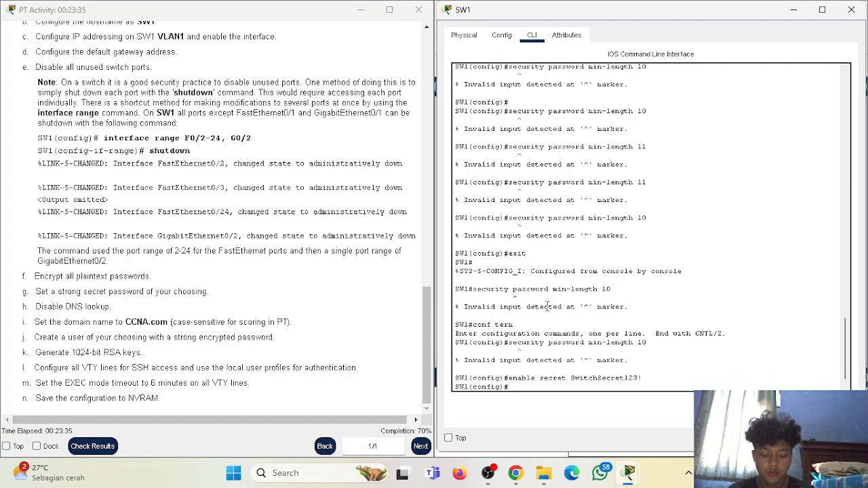
pyautogui.write('no')
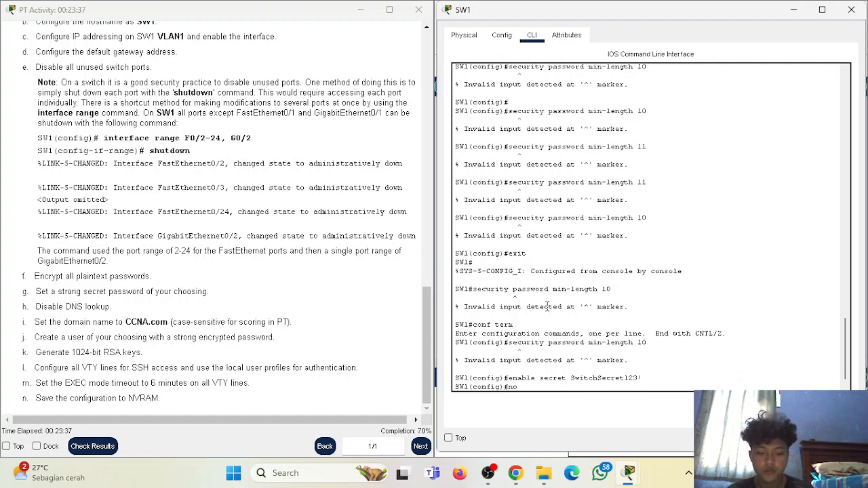
pyautogui.write(' ip domain')
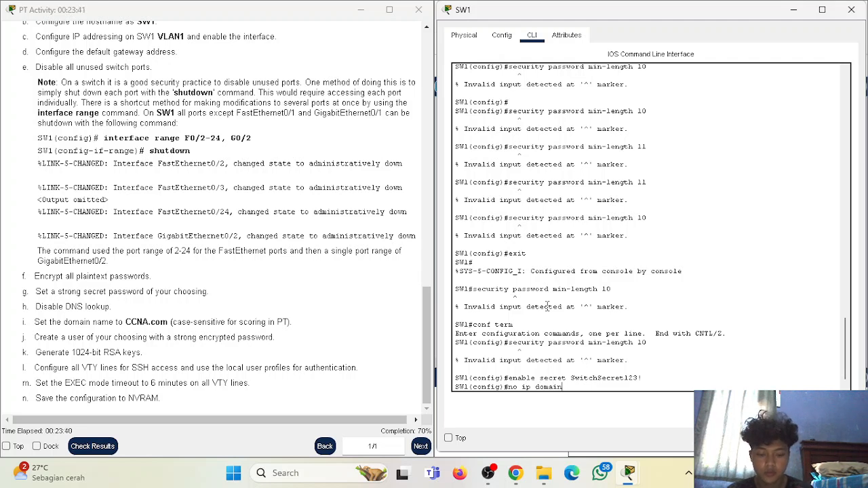
pyautogui.write('-lookup')
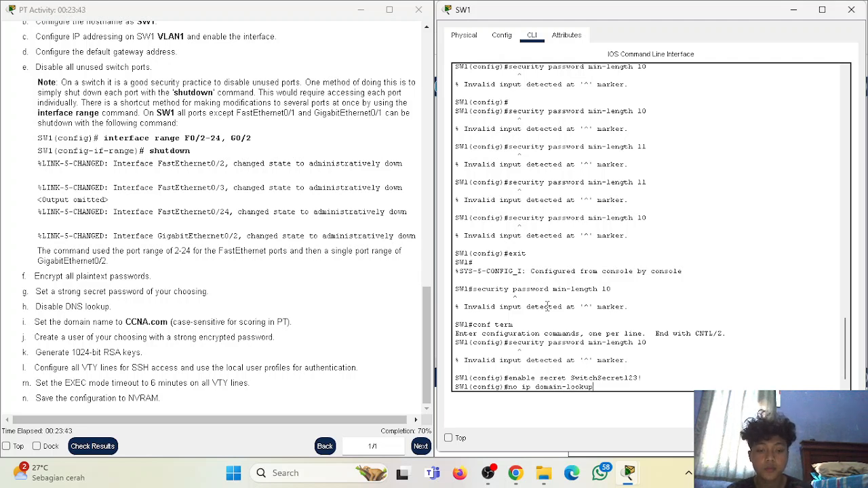
pyautogui.press('Return')
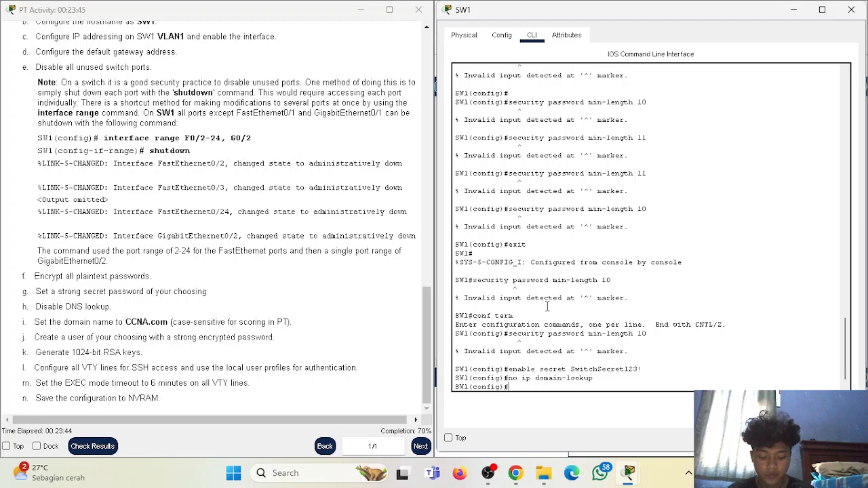
# - Set domain name CCNA.com and create local user 'admin' with a secret password
pyautogui.write('ip domain-na')
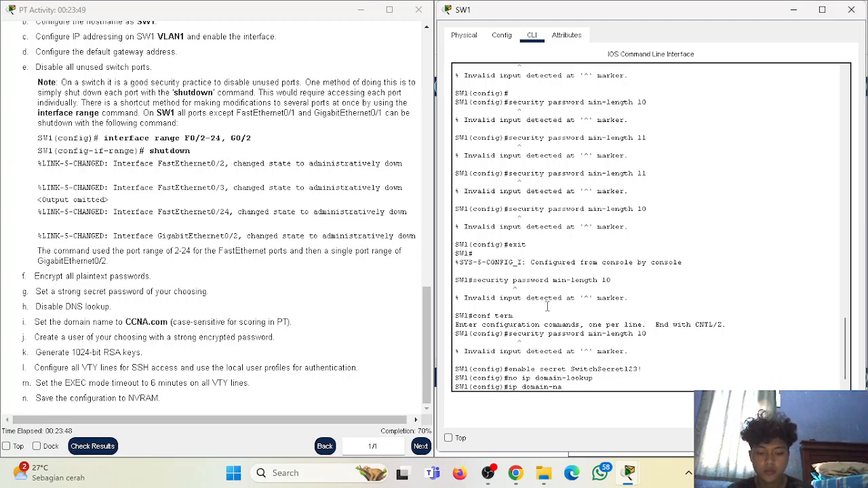
pyautogui.write('me CCNA.com')
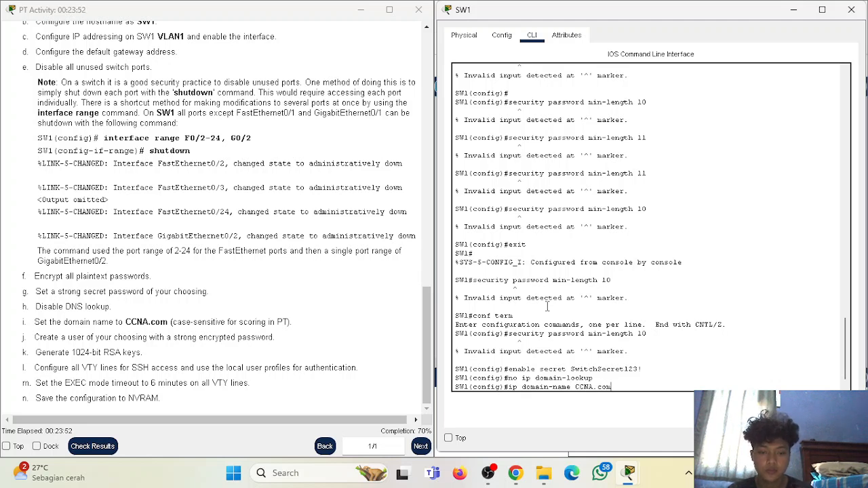
pyautogui.press('Return')
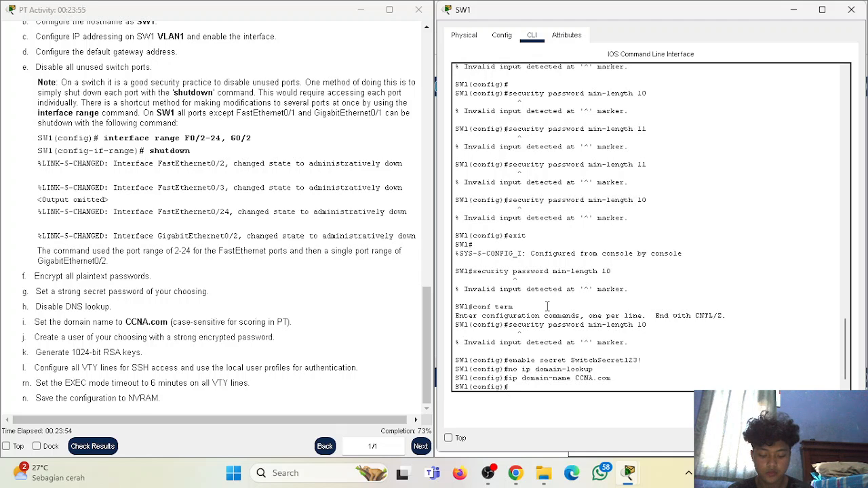
pyautogui.write('username admin')
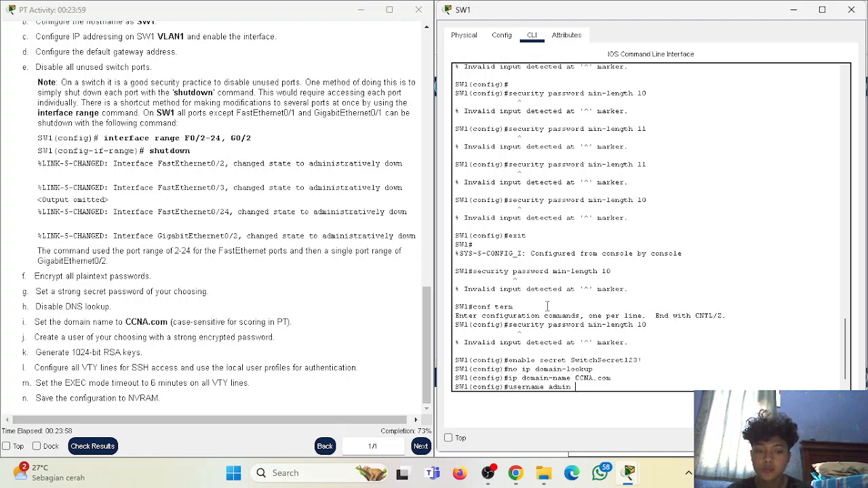
pyautogui.write(' sec')
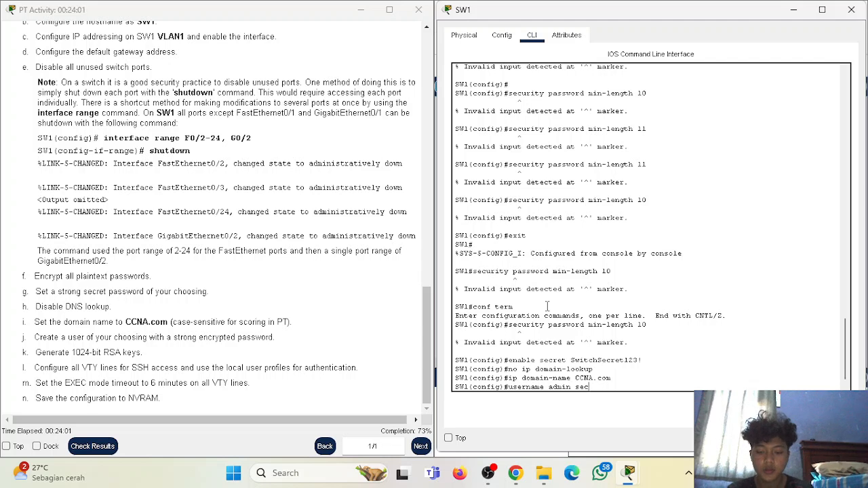
pyautogui.write('ret Admin')
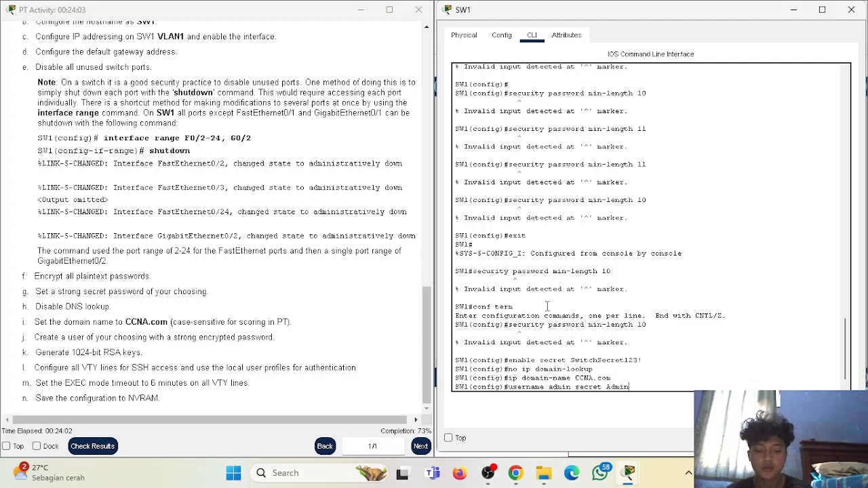
pyautogui.write('Pass123!')
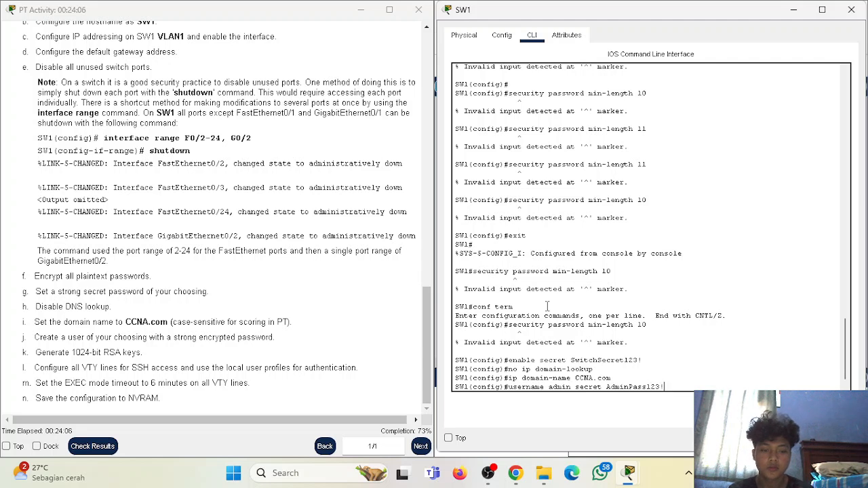
pyautogui.press('Return')
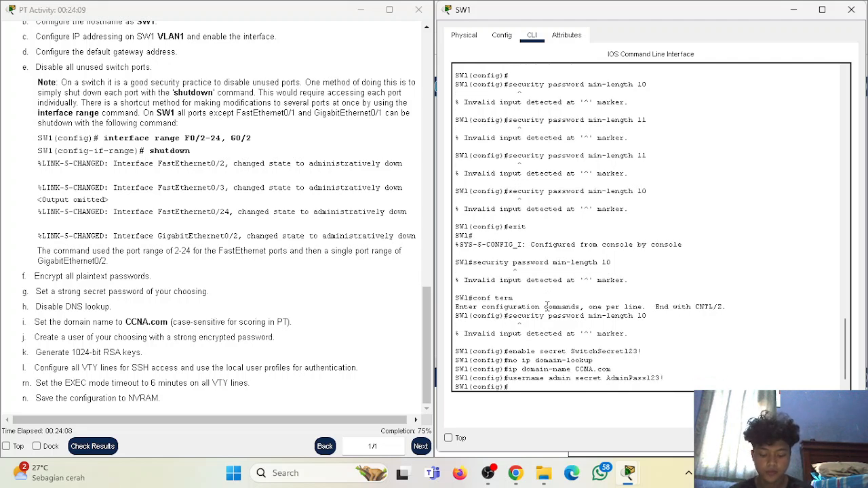
# - Generate 1024-bit RSA keys on SW1 and enable SSH version 2
pyautogui.write('cryp')
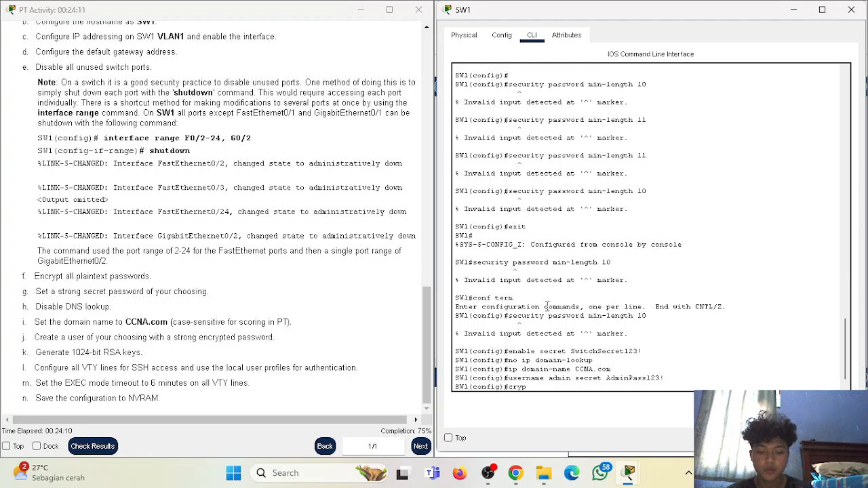
pyautogui.write('to ke')
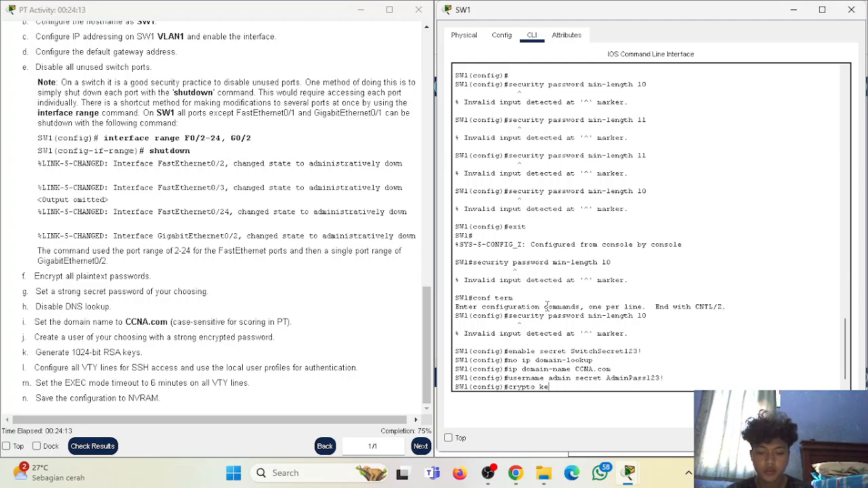
pyautogui.write('y generate rsa')
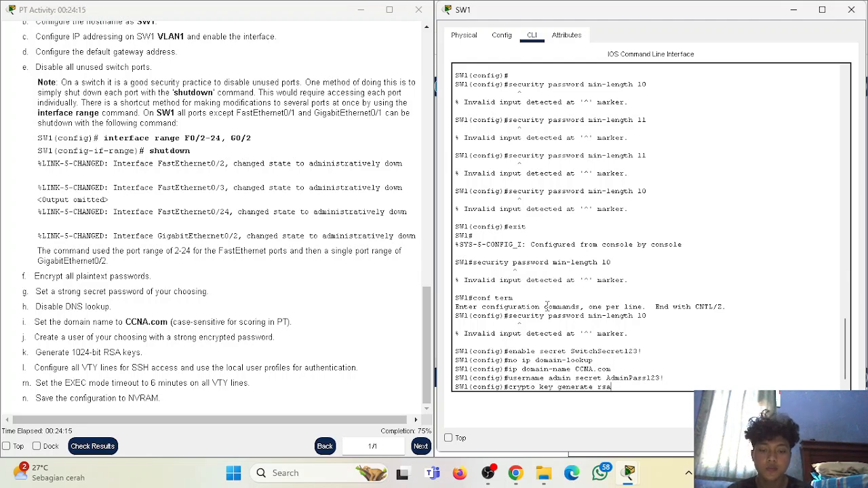
pyautogui.press('Return')
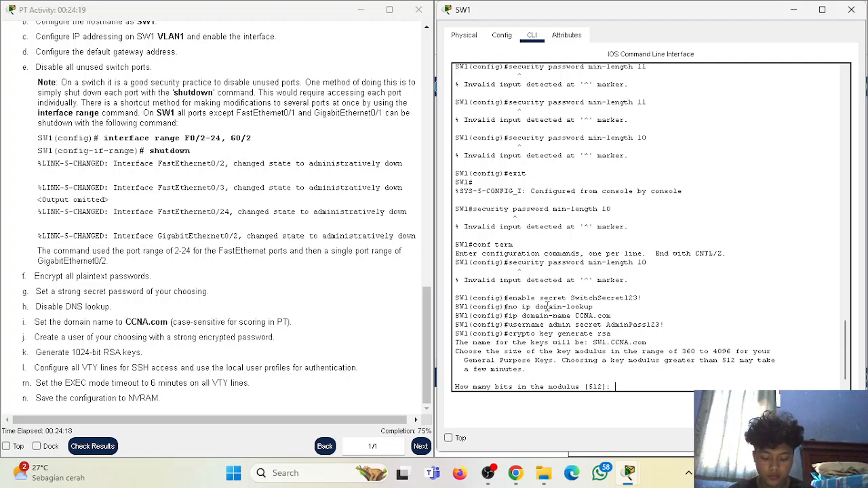
pyautogui.write('1024')
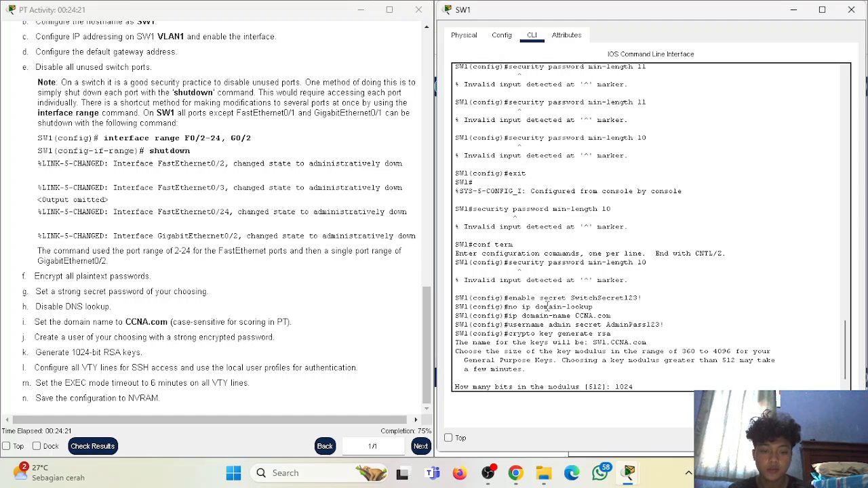
pyautogui.press('Return')
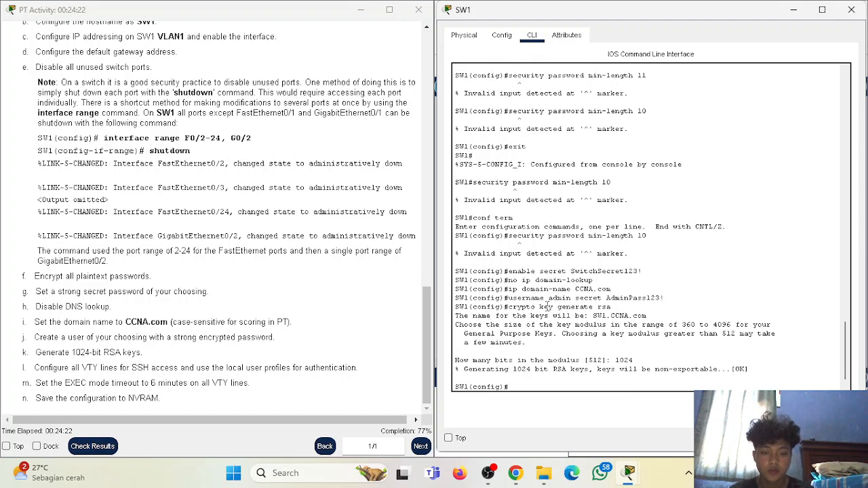
pyautogui.write('ip')
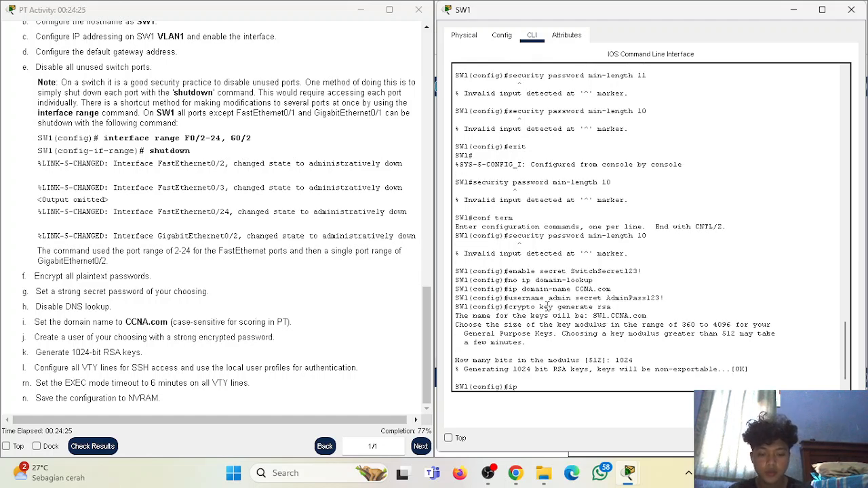
pyautogui.write(' ssh version')
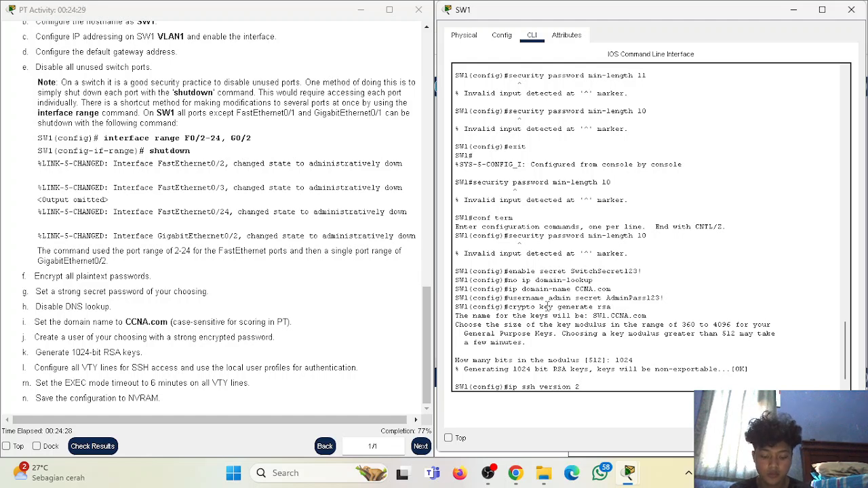
pyautogui.write(' 2')
pyautogui.press('Return')
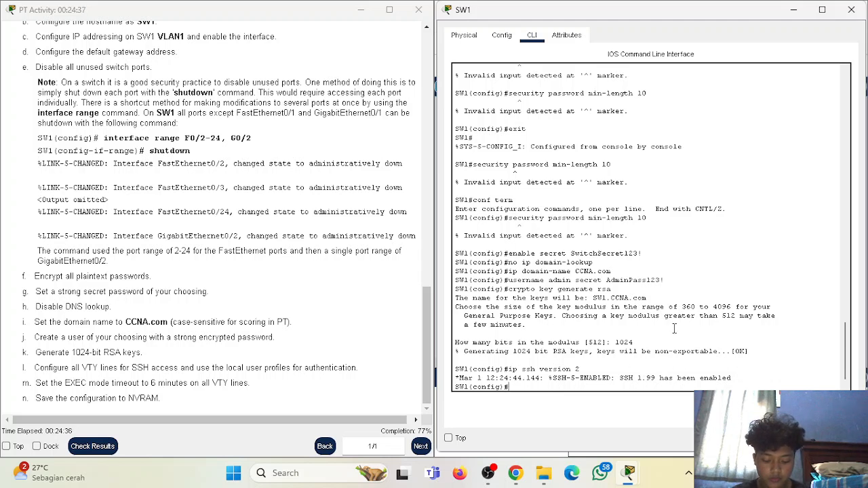
pyautogui.write('interface range')
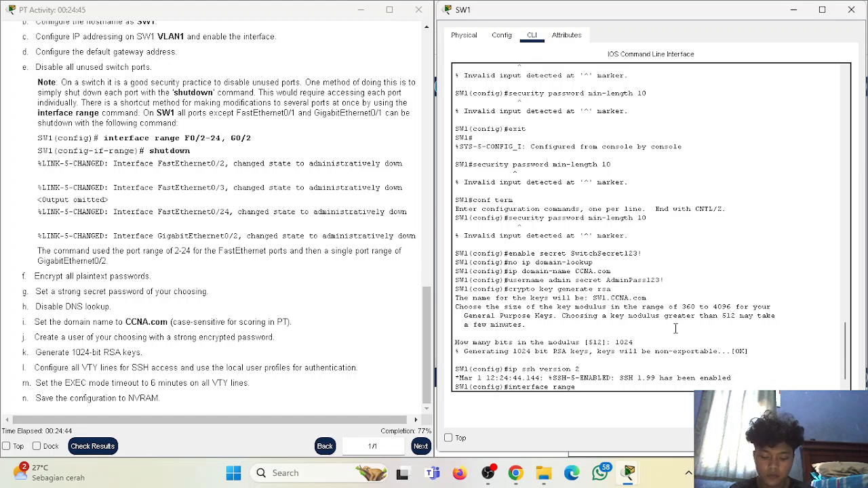
pyautogui.write(' fast')
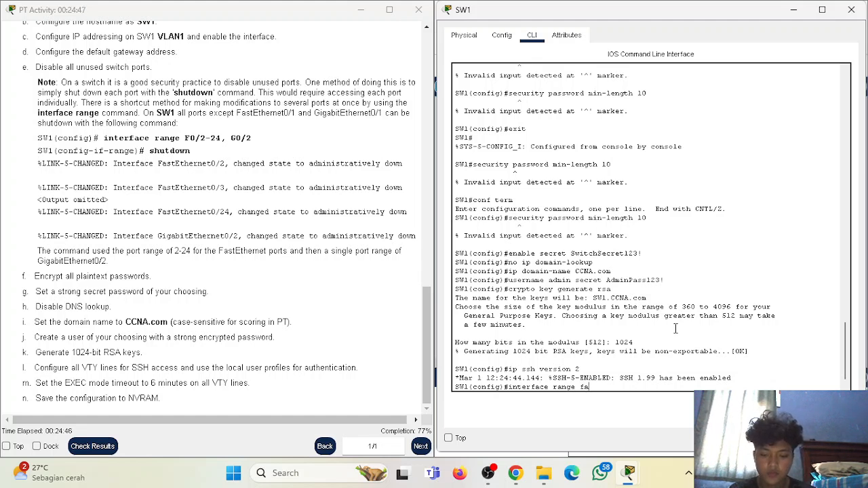
# - Shut down the interface range FastEthernet0/2 - 24 on SW1
pyautogui.press('BackSpace')
pyautogui.press('BackSpace')
pyautogui.press('BackSpace')
pyautogui.press('BackSpace')
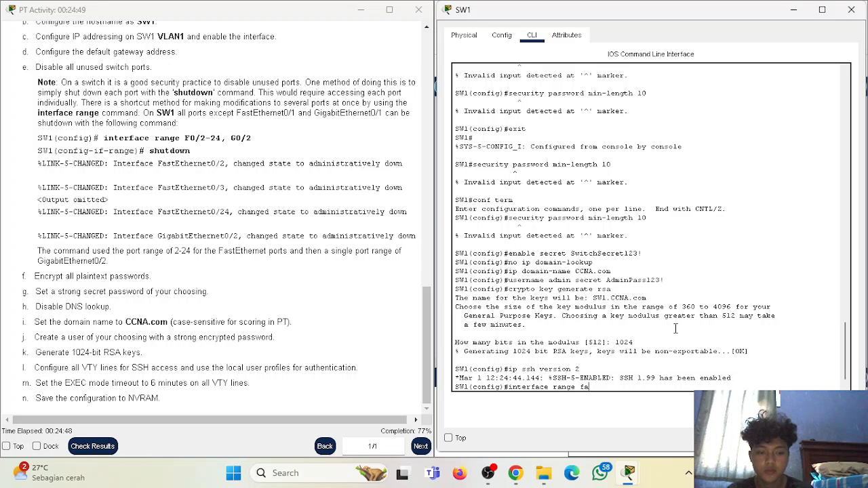
pyautogui.write('FastEthernet')
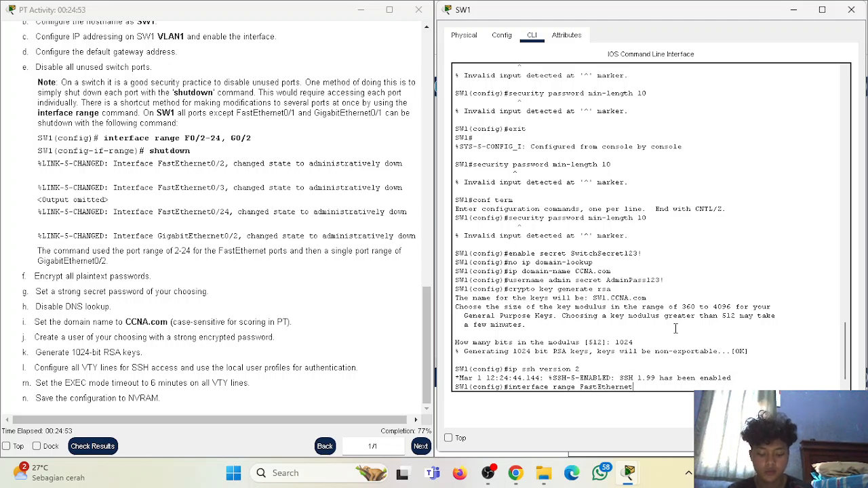
pyautogui.write('0/2')
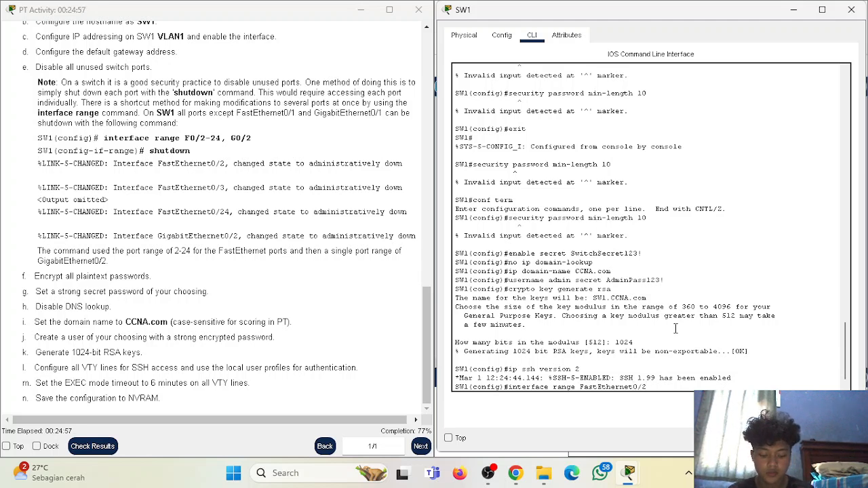
pyautogui.write(' - 24')
pyautogui.press('Return')
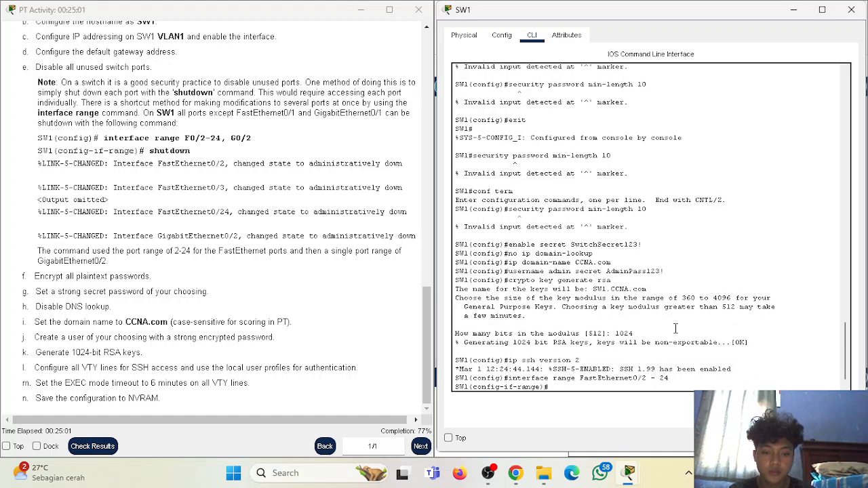
pyautogui.write('shutdown')
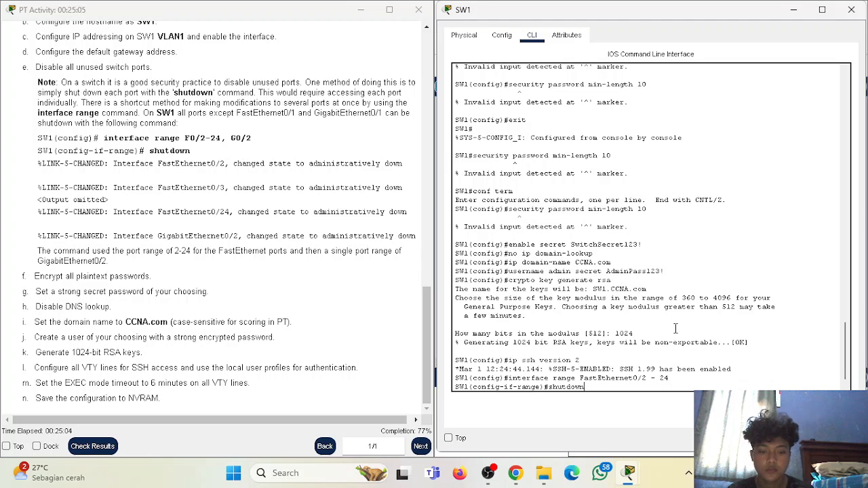
pyautogui.press('Return')
pyautogui.press('Return')
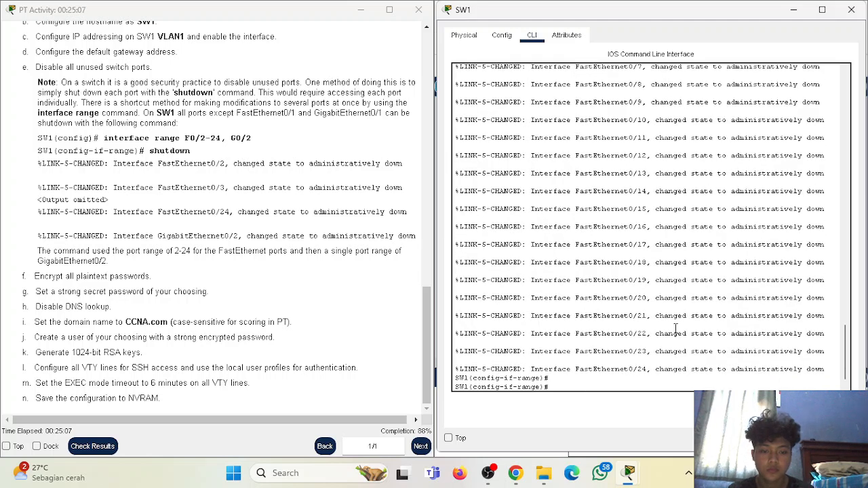
pyautogui.write('exit')
pyautogui.press('Return')
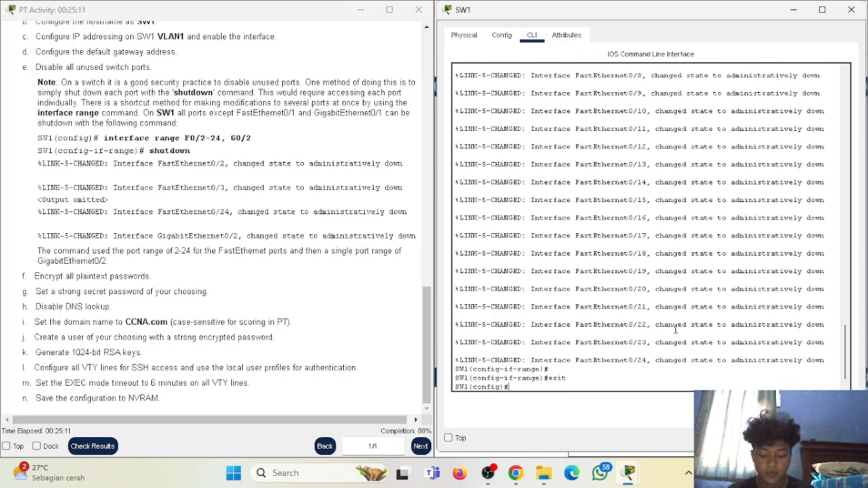
# - Shut down GigabitEthernet0/2 and return to global configuration mode
pyautogui.write('int ')
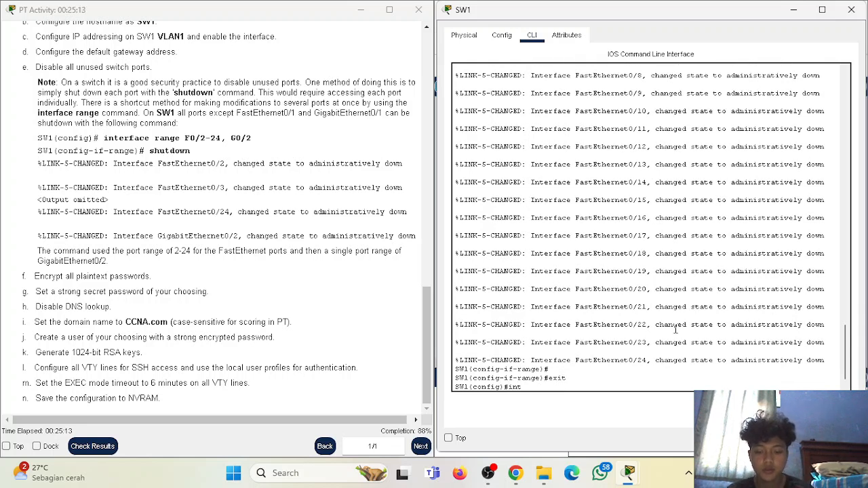
pyautogui.write('Gi')
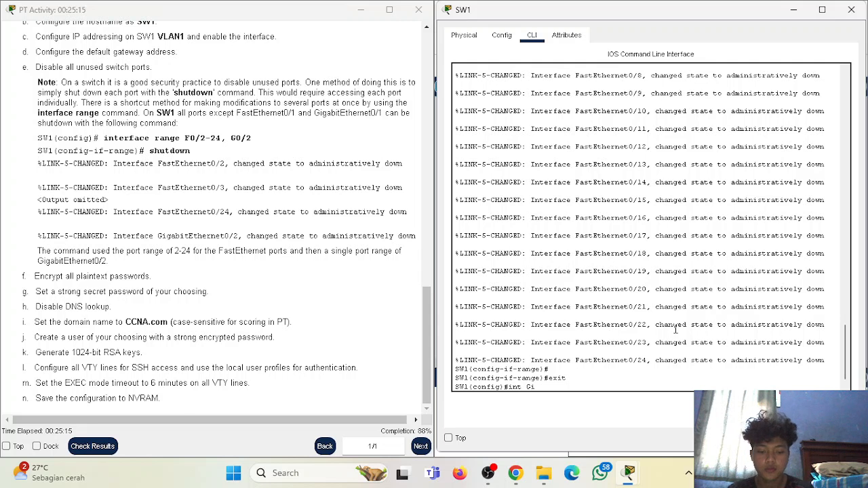
pyautogui.write('gabitEthernet')
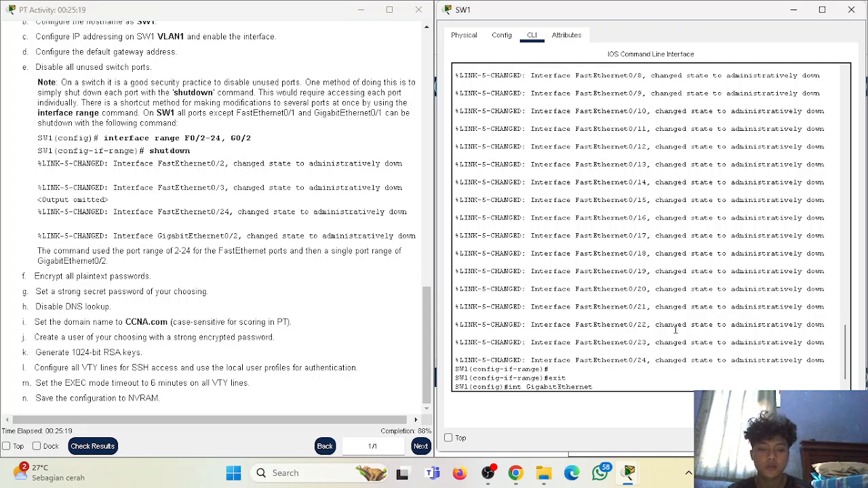
pyautogui.write('0/2')
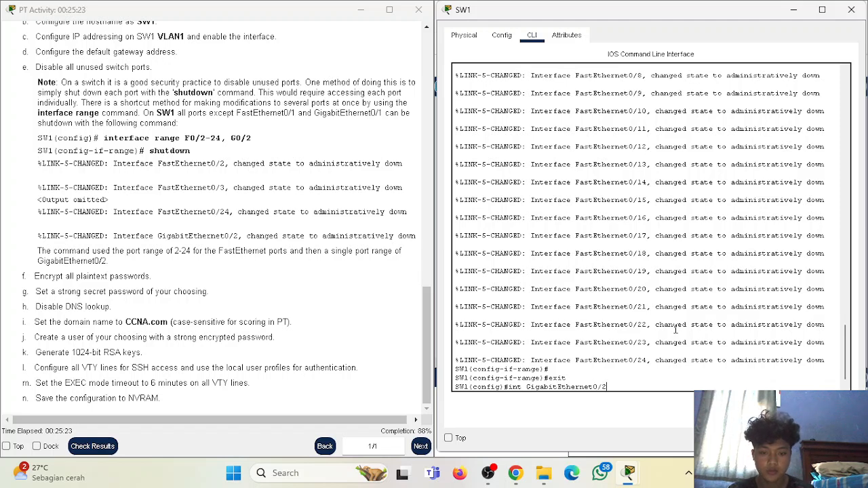
pyautogui.press('Return')
pyautogui.write('shutdown')
pyautogui.press('Return')
pyautogui.write('exit')
pyautogui.press('Return')
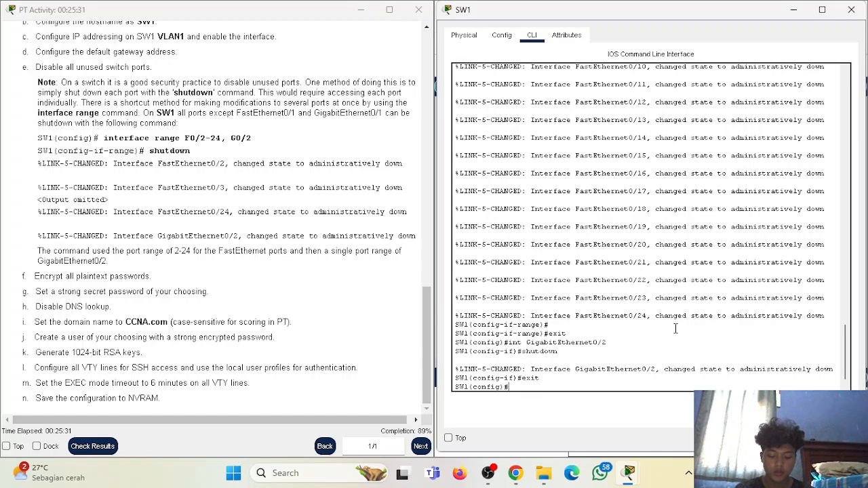
# - Try 'transport input ssh' at the global prompt, then enter configuration for line vty 0 4
pyautogui.write('transpor')
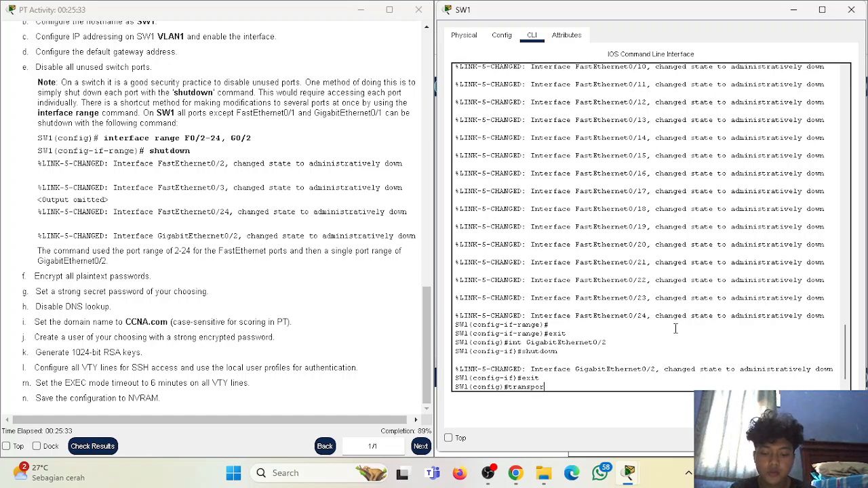
pyautogui.write('t input ssh')
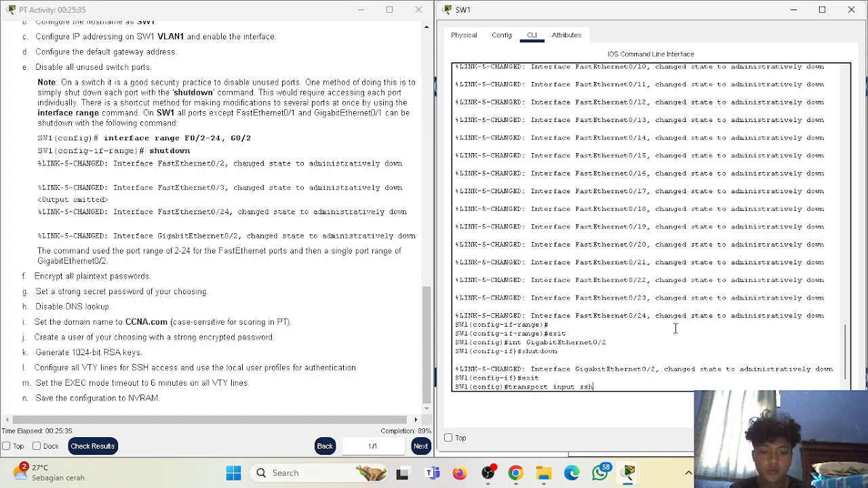
pyautogui.press('Return')
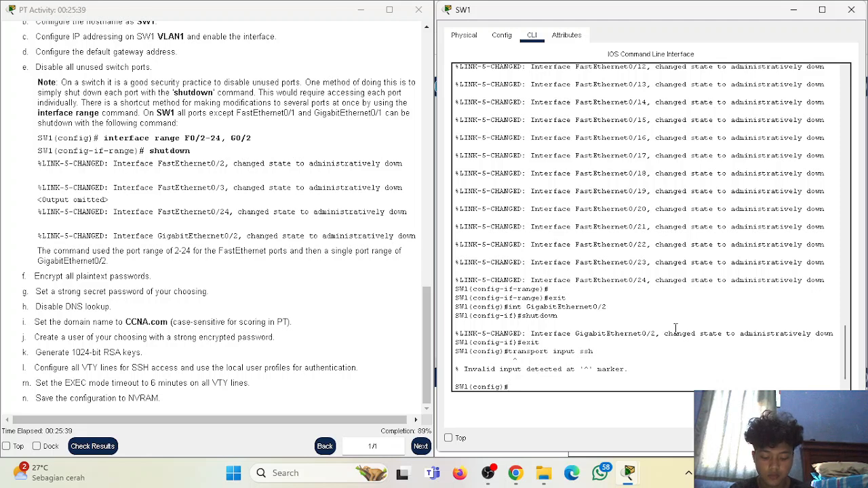
pyautogui.press('Up')
pyautogui.press('Up')
pyautogui.press('Down')
pyautogui.press('Down')
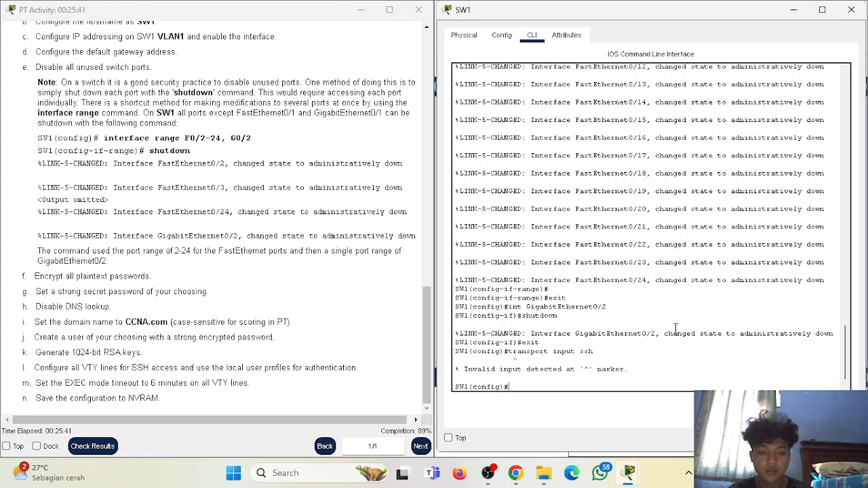
pyautogui.write('line')
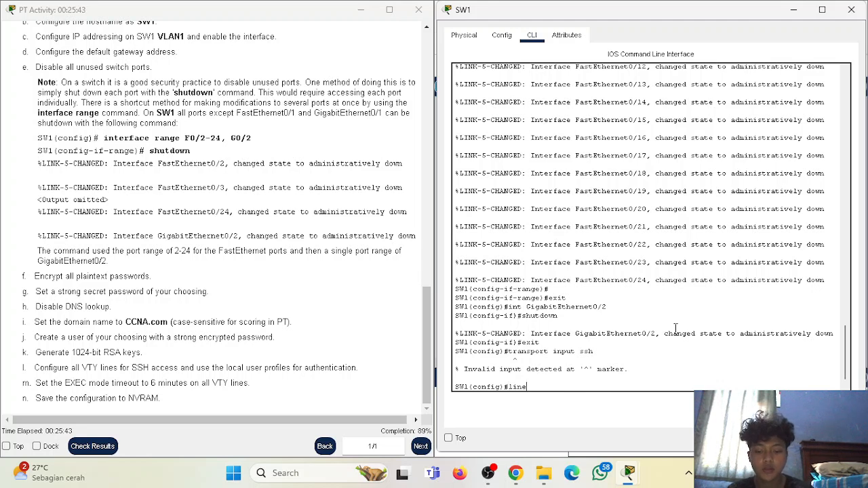
pyautogui.write(' vty 0 4')
pyautogui.press('Return')
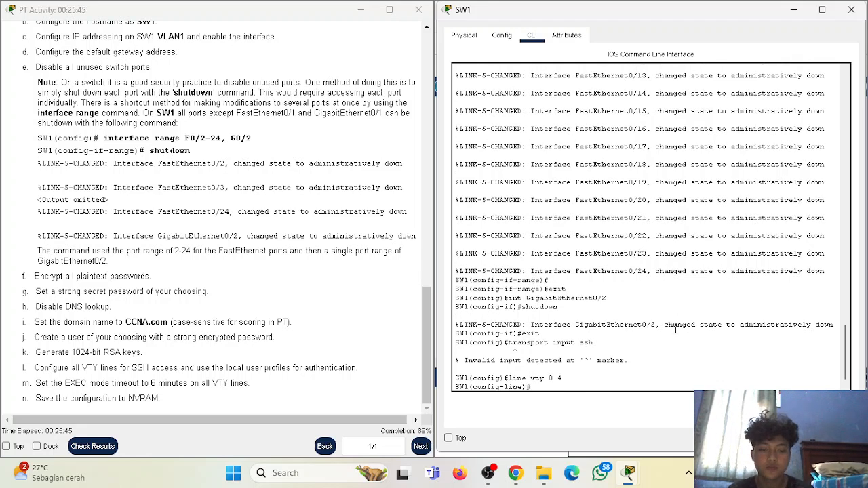
# - Restrict the VTY lines to SSH, use login local, set exec-timeout 6 0, then end
pyautogui.write('tra')
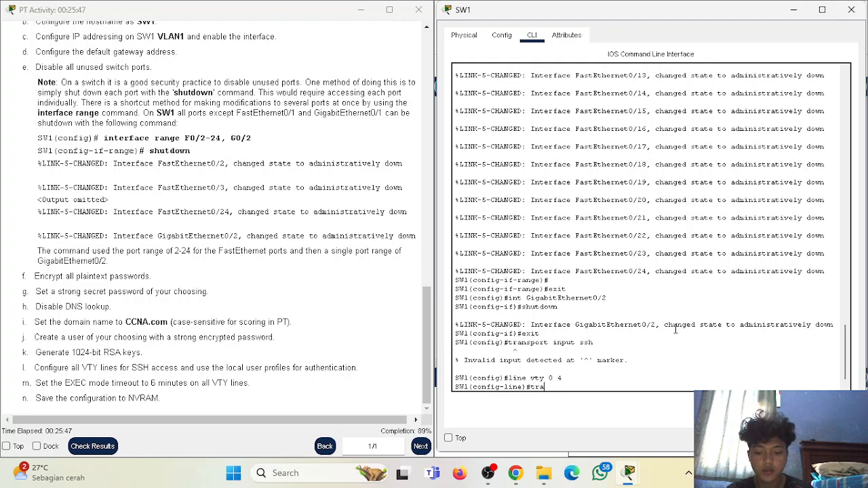
pyautogui.write('nsport input ssh')
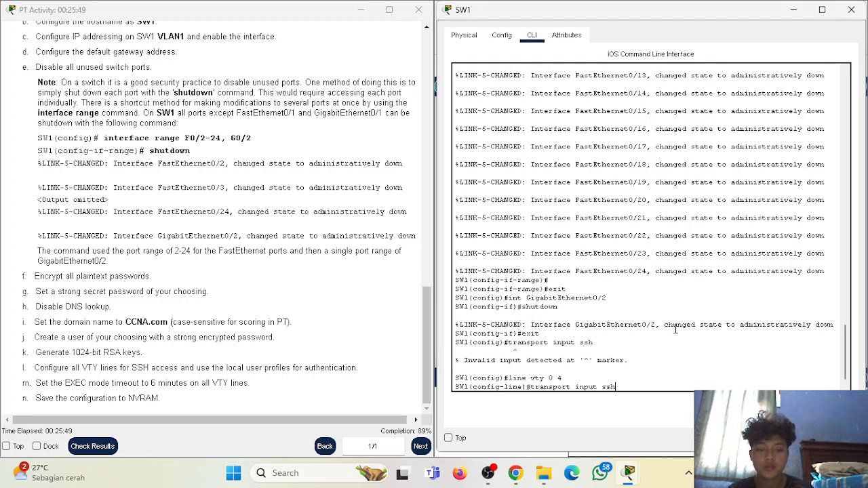
pyautogui.press('Return')
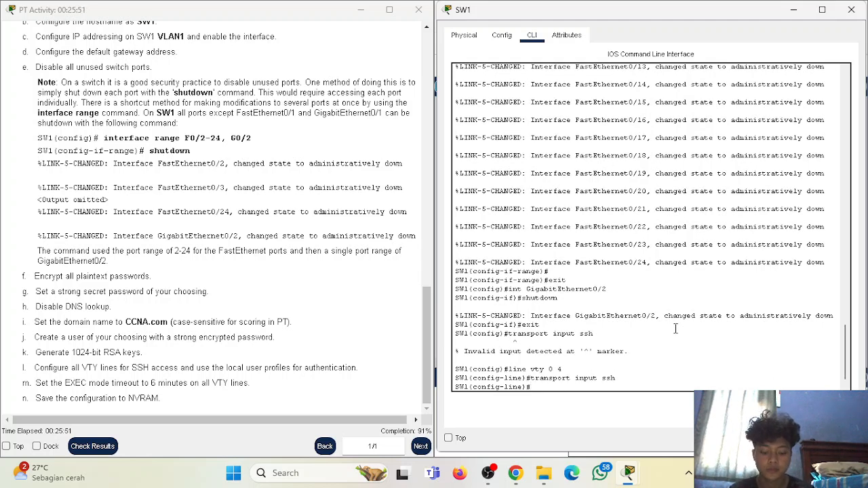
pyautogui.write('login local')
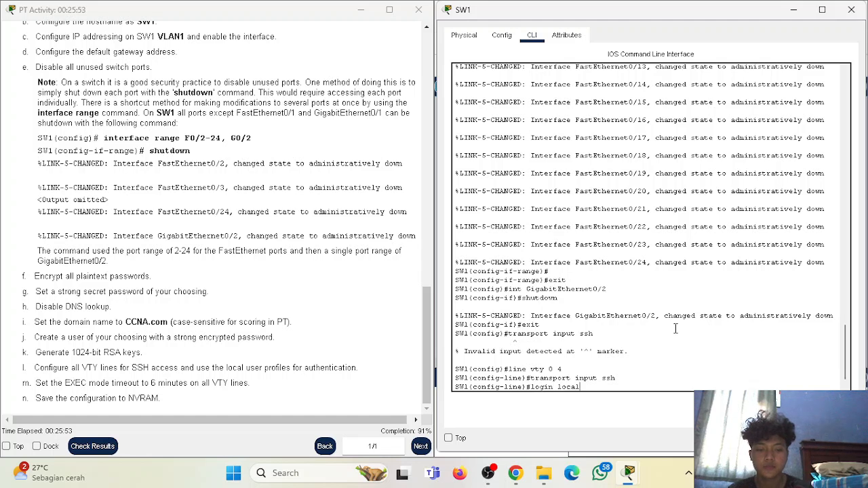
pyautogui.press('Return')
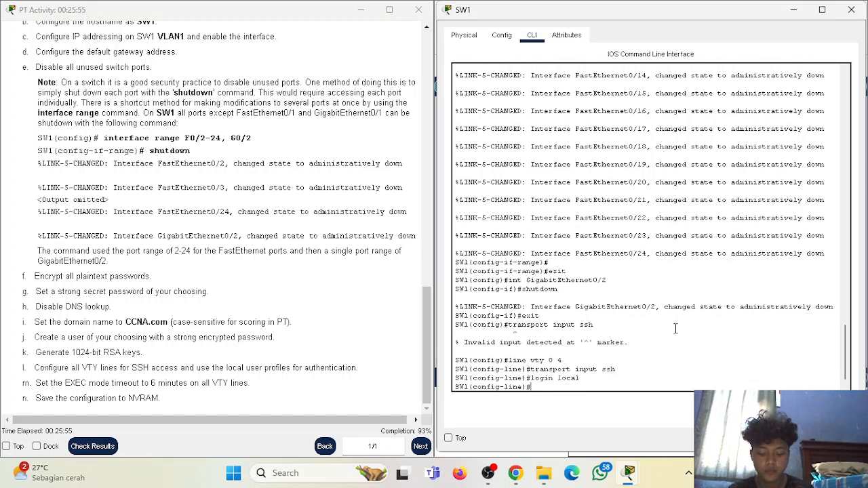
pyautogui.write('exec-timeout 6 0')
pyautogui.press('Return')
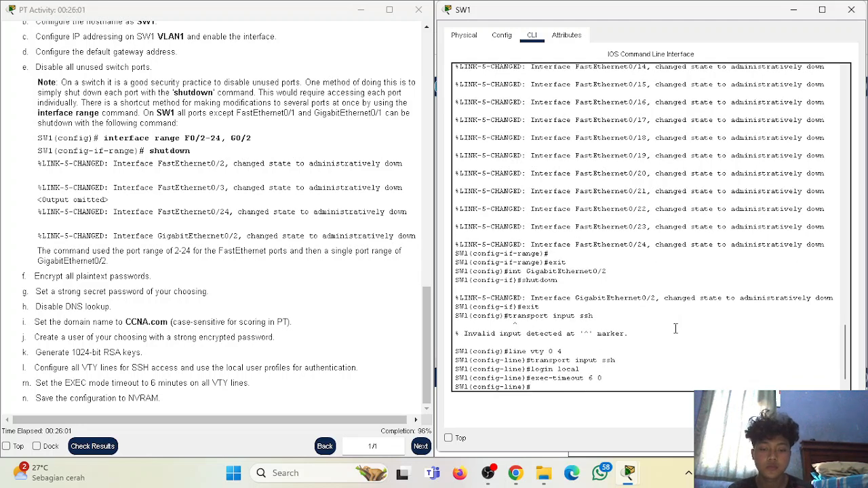
pyautogui.write('exit')
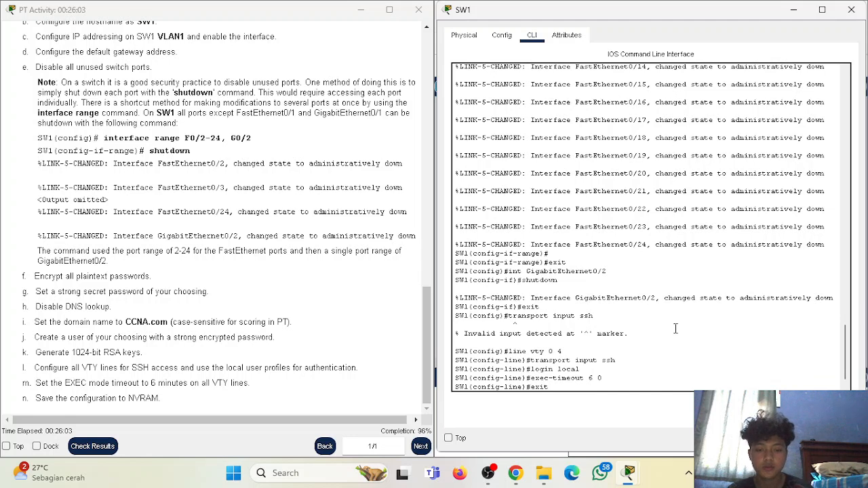
pyautogui.press('Return')
pyautogui.write('e')
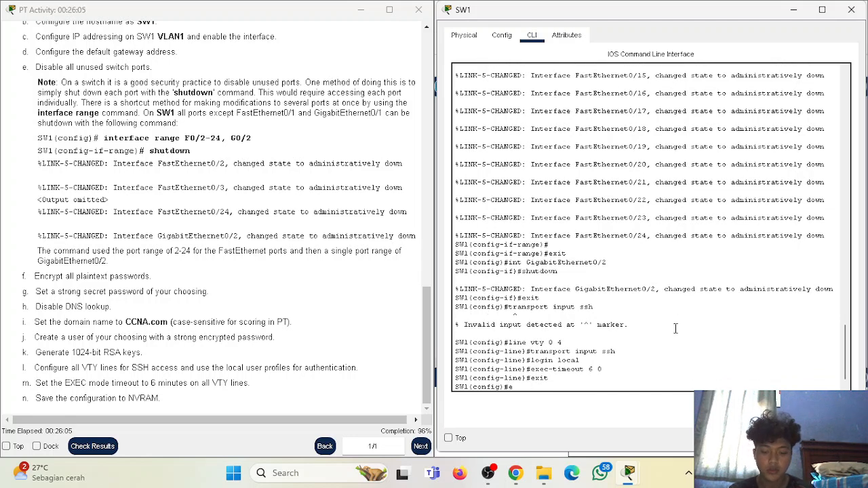
pyautogui.write('nd')
pyautogui.press('Return')
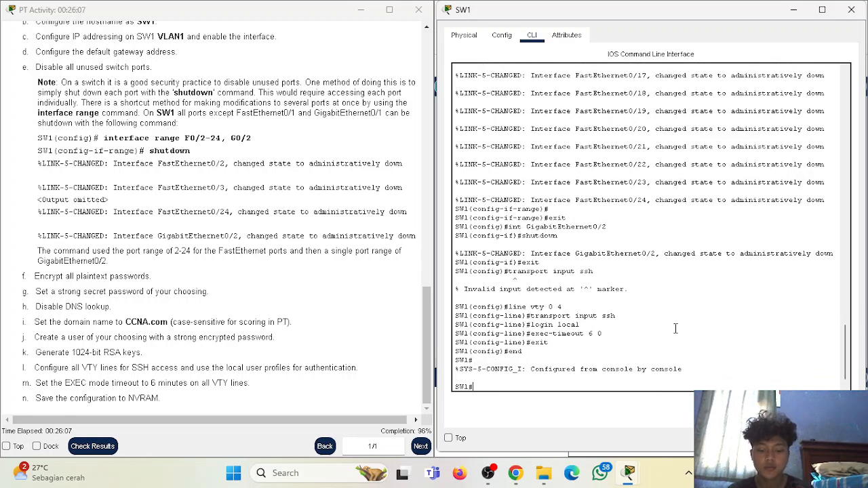
# - Save SW1 with copy running-config startup-config, correcting the 'startip' typo and accepting the default filename
pyautogui.write('copy running-config star')
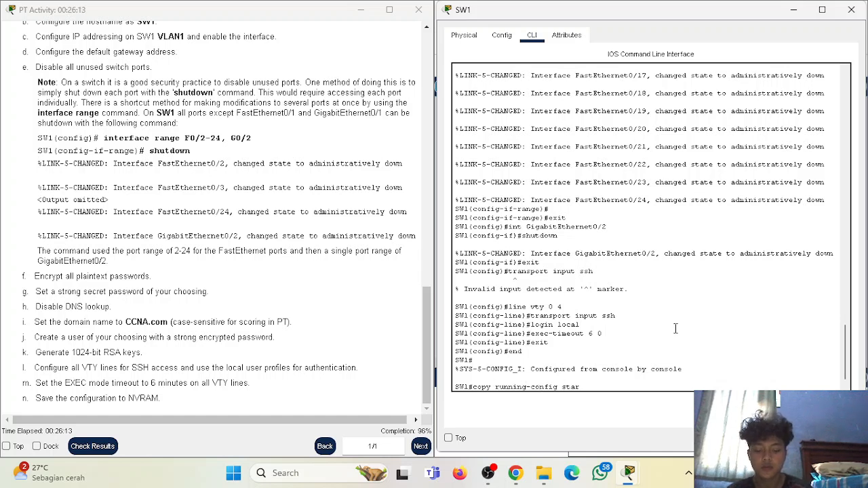
pyautogui.write('tip-config')
pyautogui.press('Return')
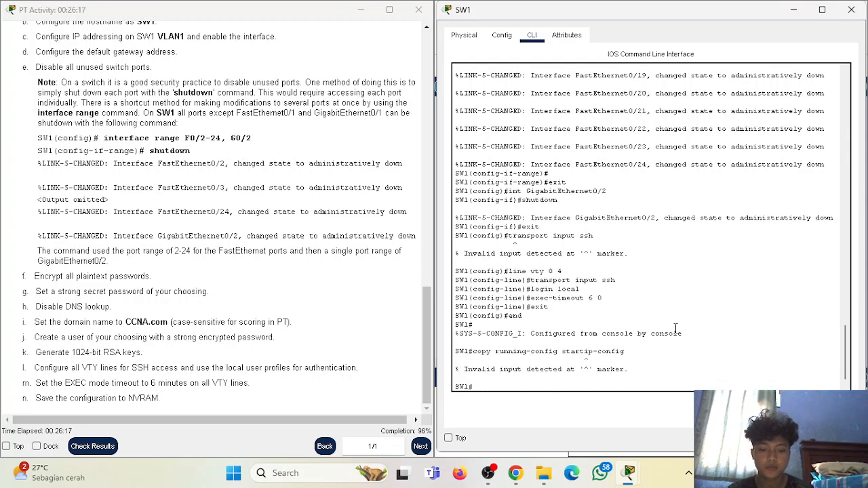
pyautogui.press('Up')
pyautogui.press('Left')
pyautogui.press('Left')
pyautogui.press('Left')
pyautogui.press('Left')
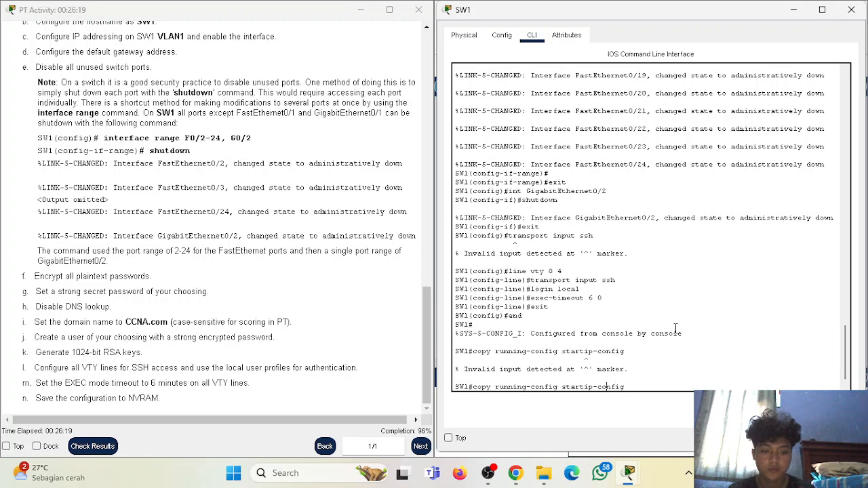
pyautogui.press('BackSpace')
pyautogui.write('u')
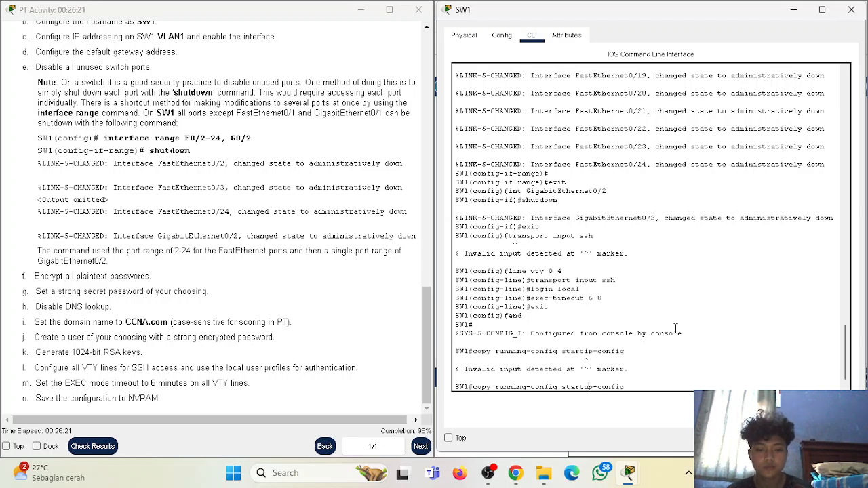
pyautogui.press('Return')
pyautogui.press('Return')
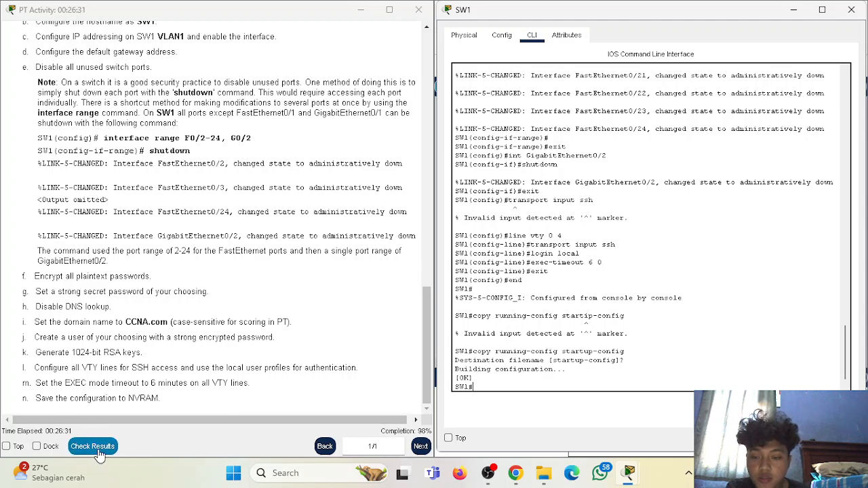
pyautogui.hotkey('alt', 'Tab')
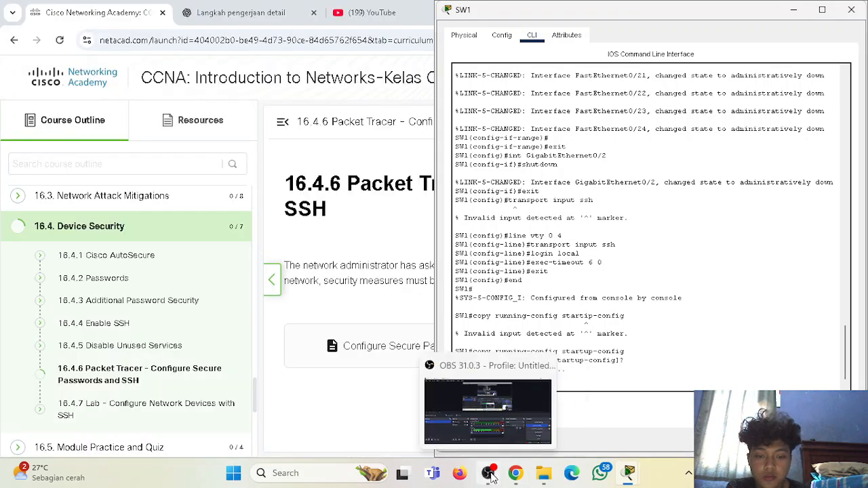
# - Check the Assessment Items results, noting VTY Line 15 settings are still incorrect, then close them
pyautogui.click(521, 475)
pyautogui.click(525, 477)
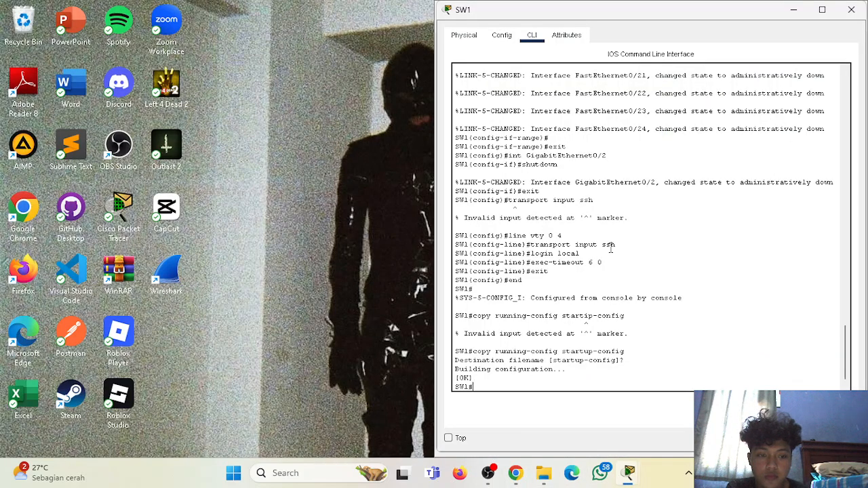
pyautogui.moveTo(625, 474)
pyautogui.click(600, 430)
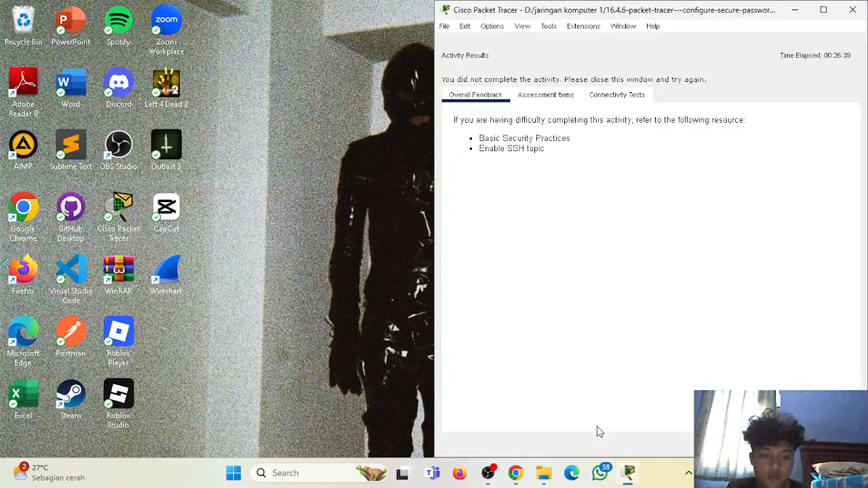
pyautogui.click(563, 95)
pyautogui.scroll(-10, 570, 256)
pyautogui.scroll(-10, 570, 255)
pyautogui.moveTo(653, 335); pyautogui.dragTo(652, 384)
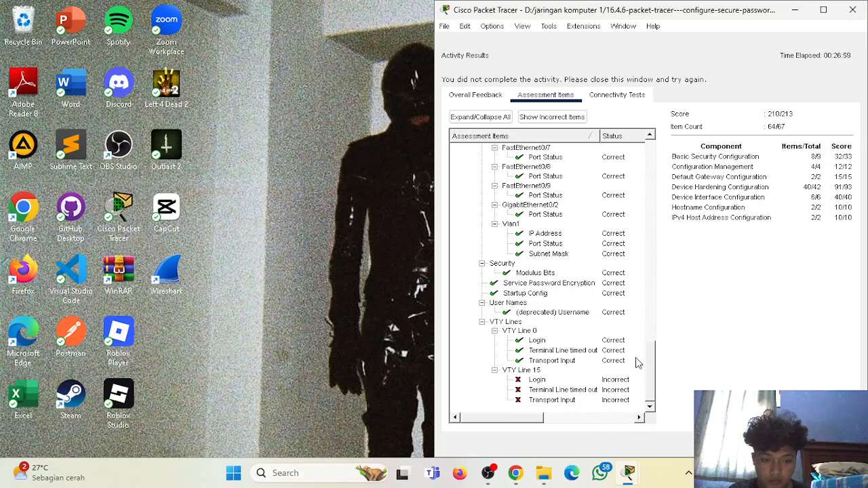
pyautogui.press('Escape')
pyautogui.moveTo(434, 70); pyautogui.dragTo(295, 43)
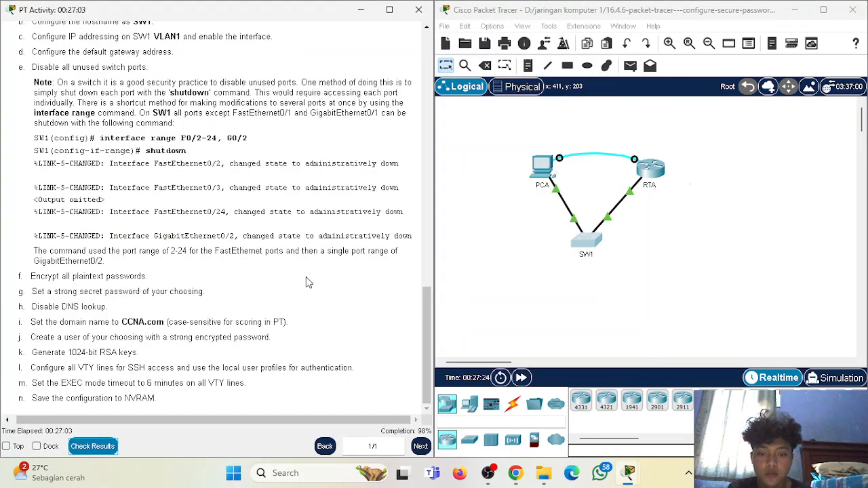
# - Scroll the activity instructions back to the top showing the title and Addressing Table
pyautogui.scroll(15, 306, 277)
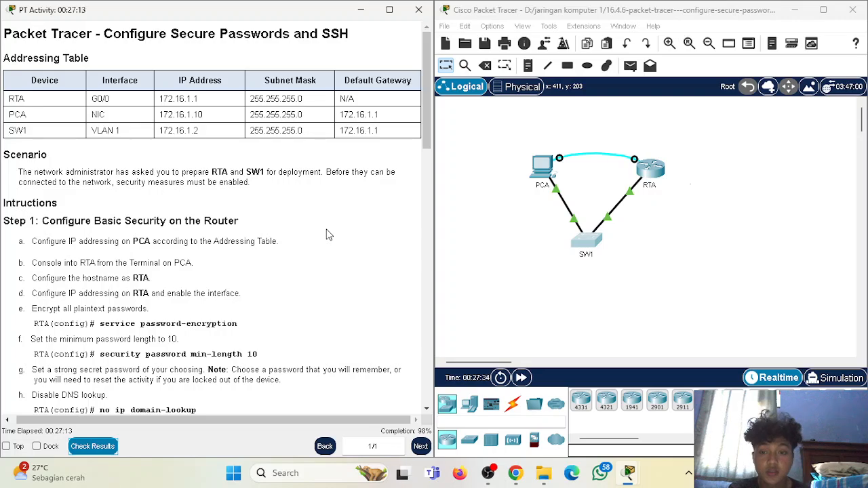
pyautogui.scroll(-10, 326, 228)
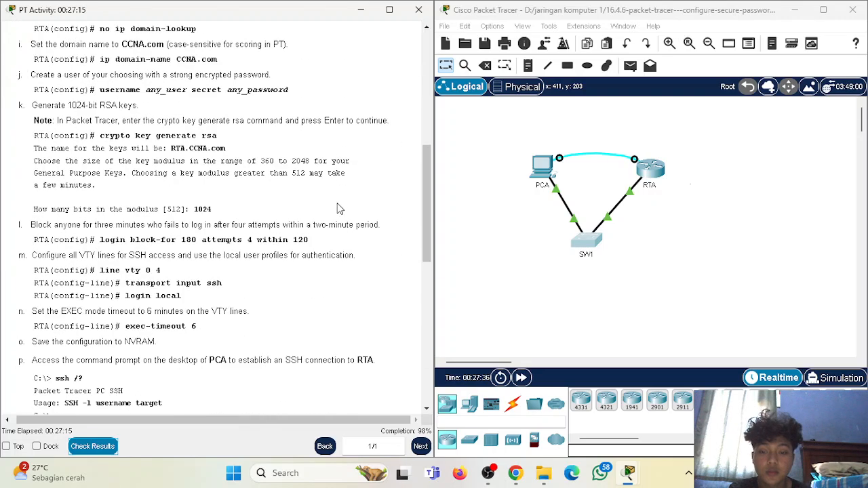
pyautogui.scroll(7, 339, 209)
pyautogui.scroll(3, 339, 209)
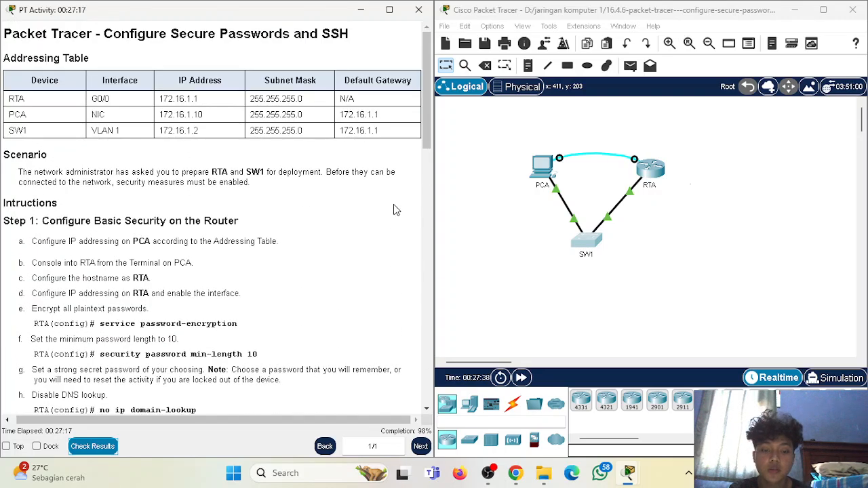